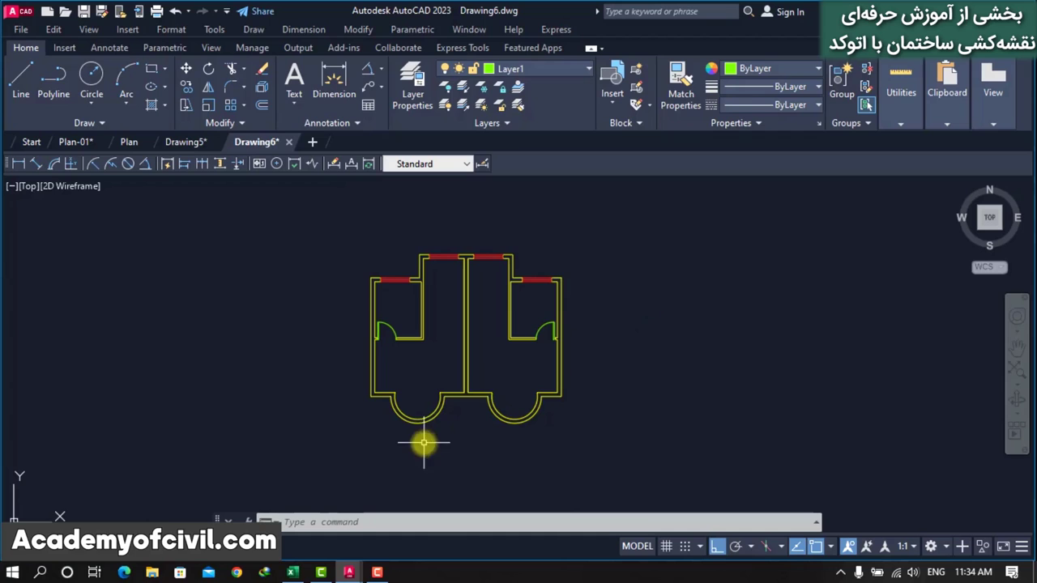
Shift the plan left in view and toggle object snapping off and back on
{"action": "scroll", "coordinate": [430, 359], "scroll_direction": "up", "scroll_amount": 2}
{"action": "scroll", "coordinate": [440, 362], "scroll_direction": "up", "scroll_amount": 2}
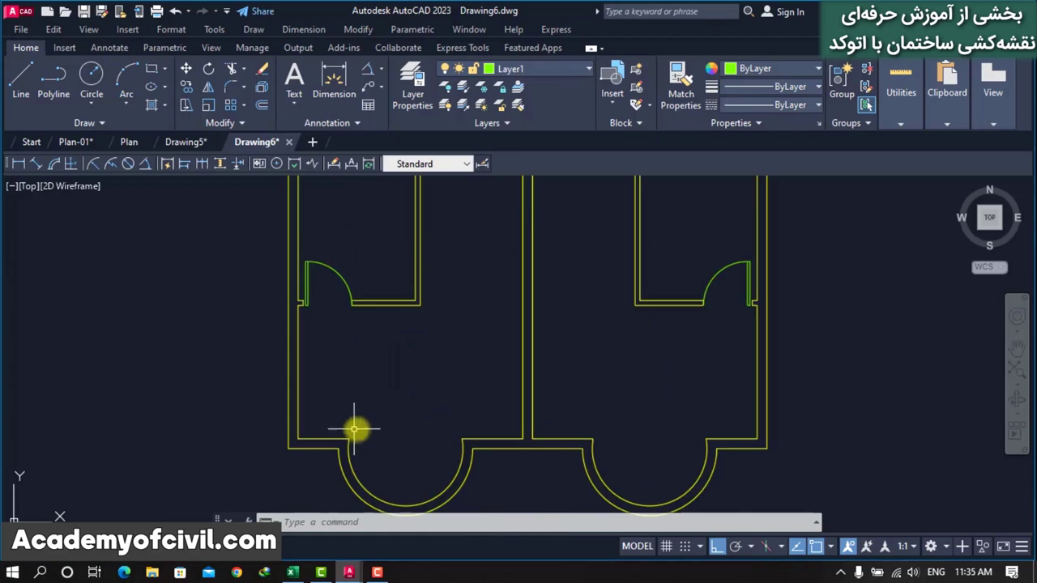
{"action": "scroll", "coordinate": [334, 427], "scroll_direction": "up", "scroll_amount": 2}
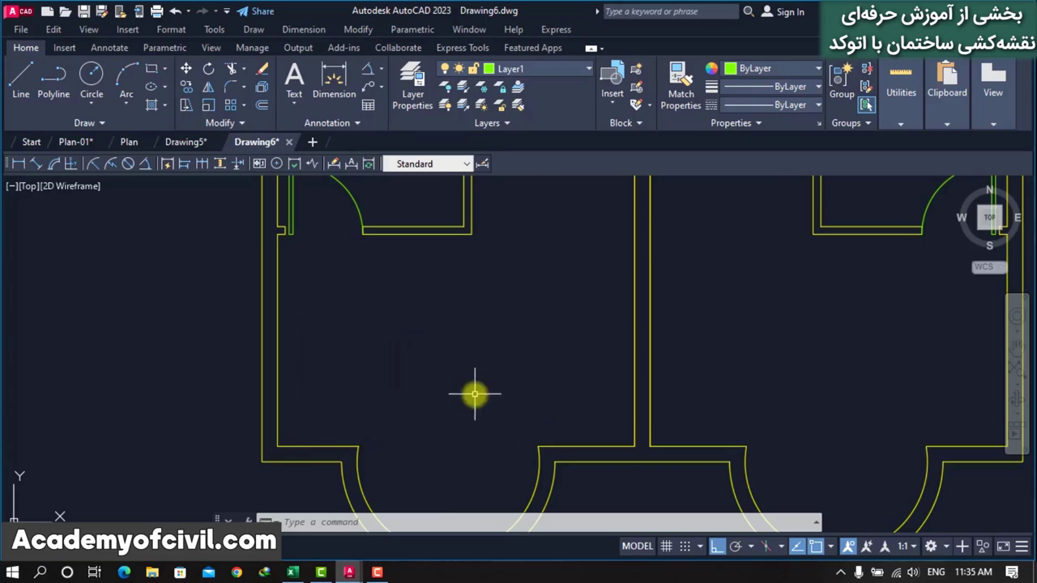
{"action": "scroll", "coordinate": [386, 405], "scroll_direction": "down", "scroll_amount": 2}
{"action": "scroll", "coordinate": [387, 404], "scroll_direction": "down", "scroll_amount": 2}
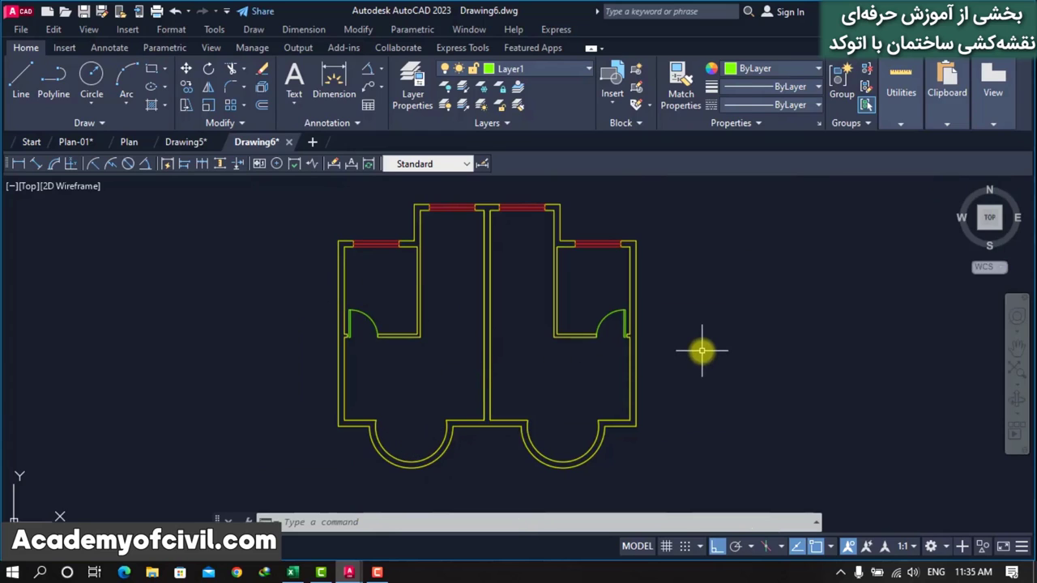
{"action": "middle_click_drag", "start_coordinate": [709, 369], "coordinate": [687, 377]}
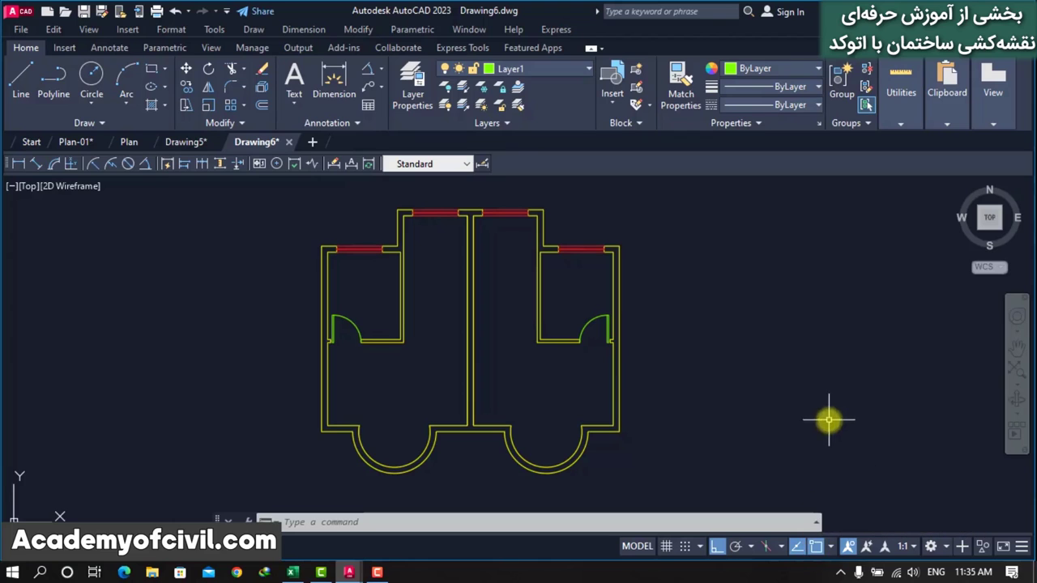
{"action": "left_click", "coordinate": [817, 548]}
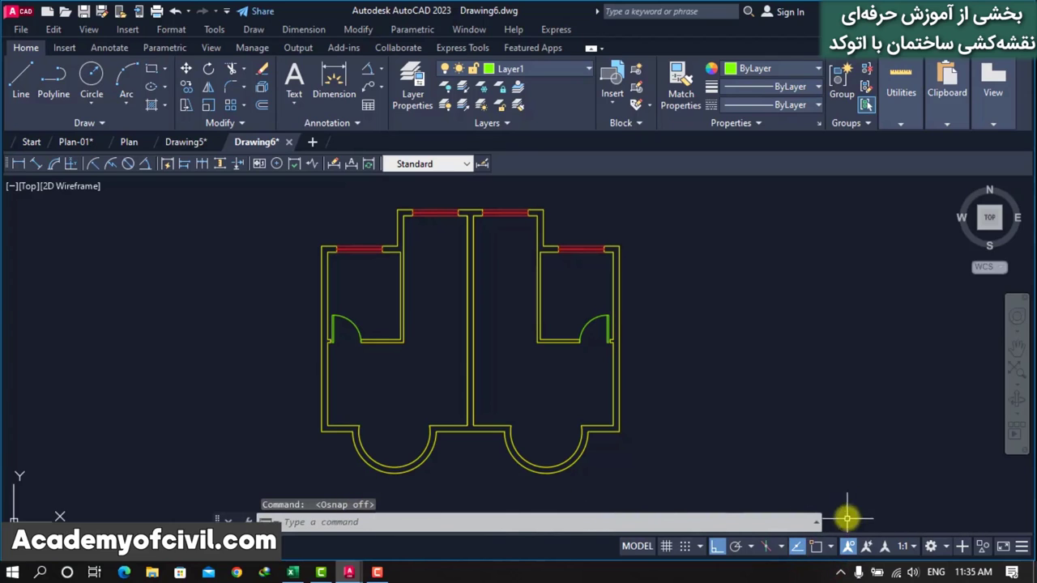
{"action": "left_click", "coordinate": [820, 547]}
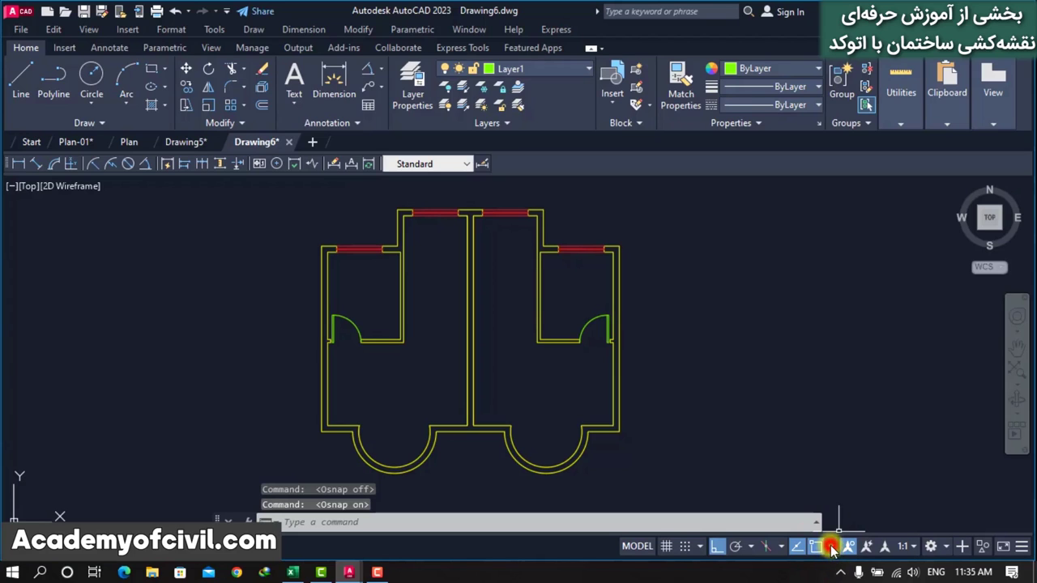
{"action": "left_click", "coordinate": [832, 550]}
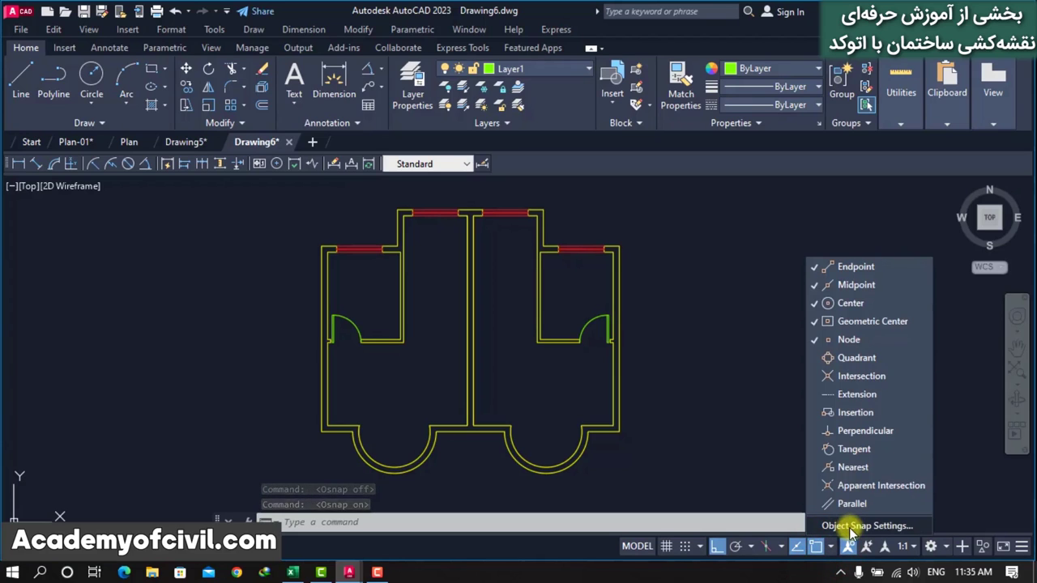
{"action": "left_click", "coordinate": [750, 440]}
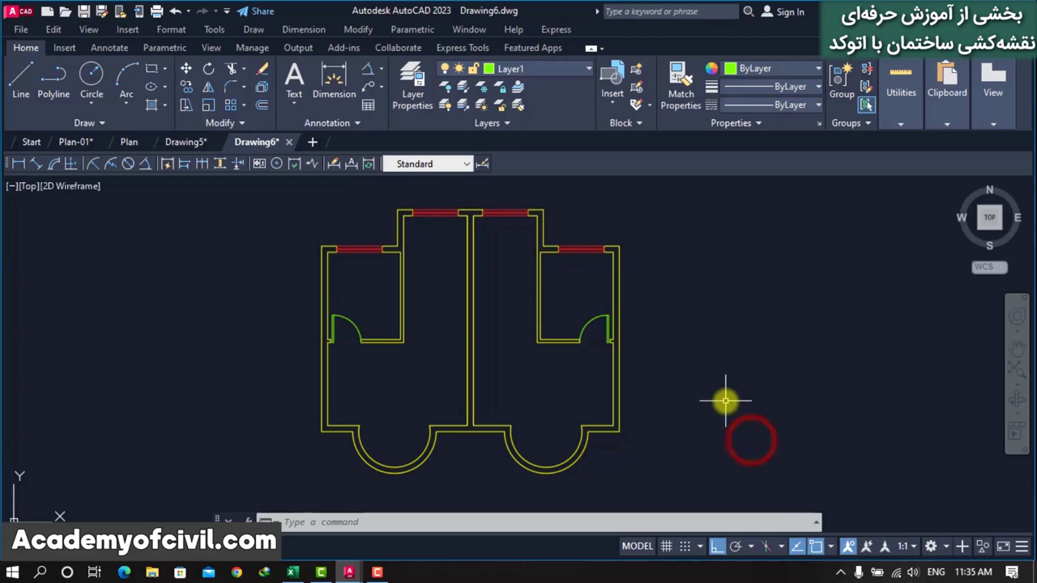
Clear all object snap modes in Drafting Settings and enable only Endpoint
{"action": "type", "text": "Os"}
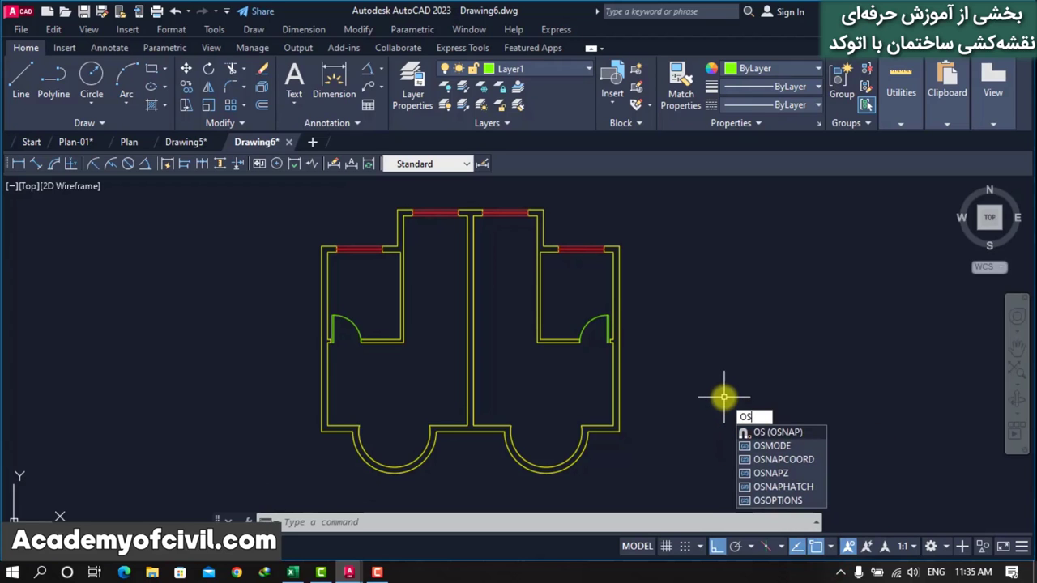
{"action": "key", "text": "Return"}
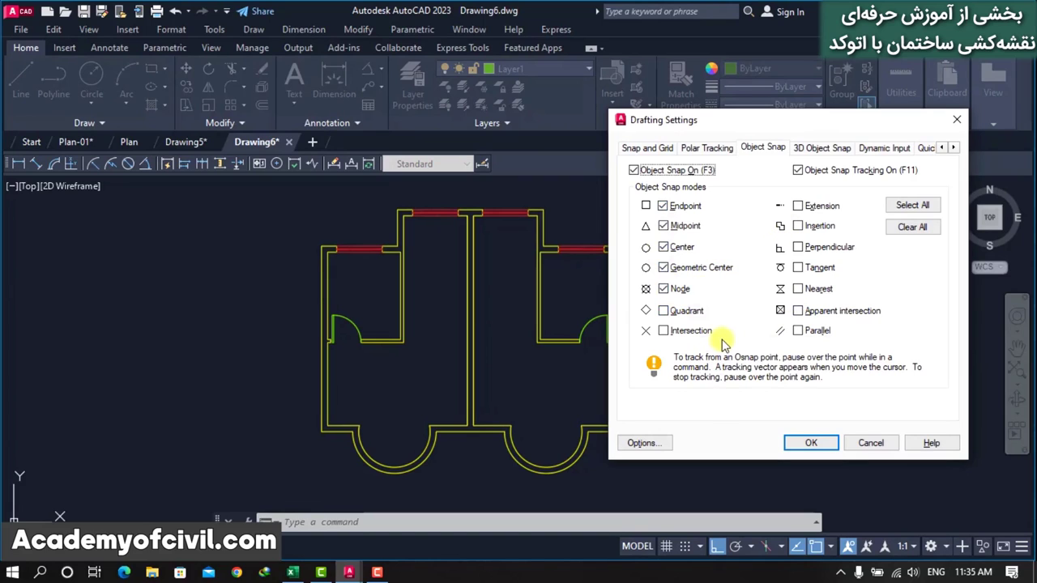
{"action": "left_click", "coordinate": [916, 228]}
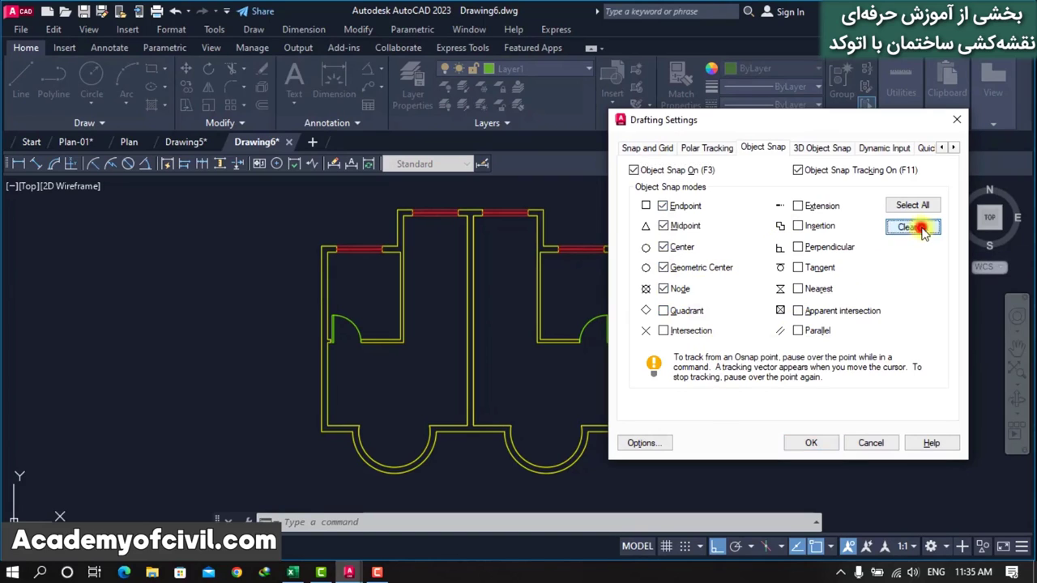
{"action": "left_click", "coordinate": [664, 207]}
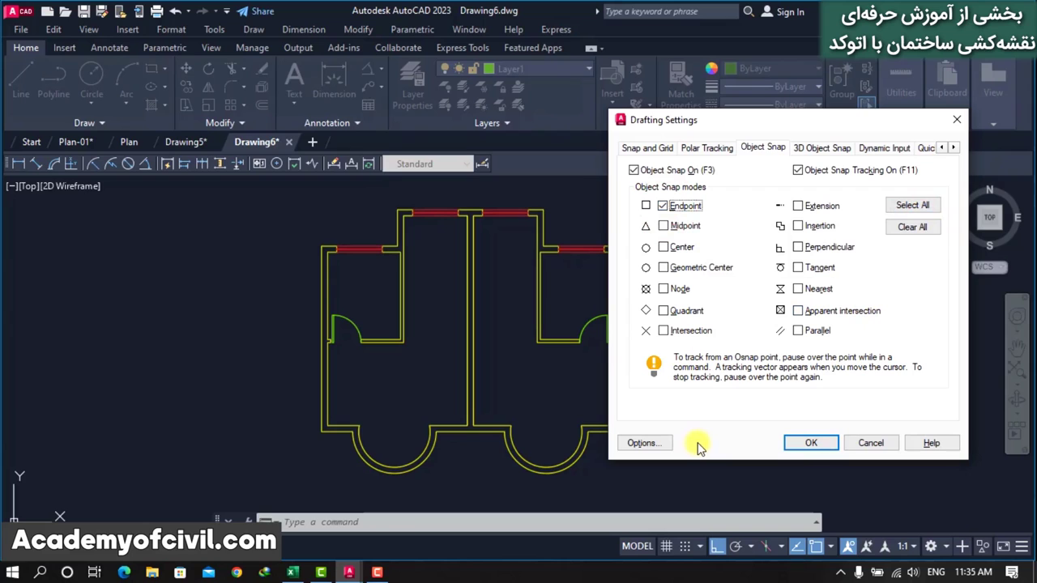
{"action": "left_click", "coordinate": [816, 444]}
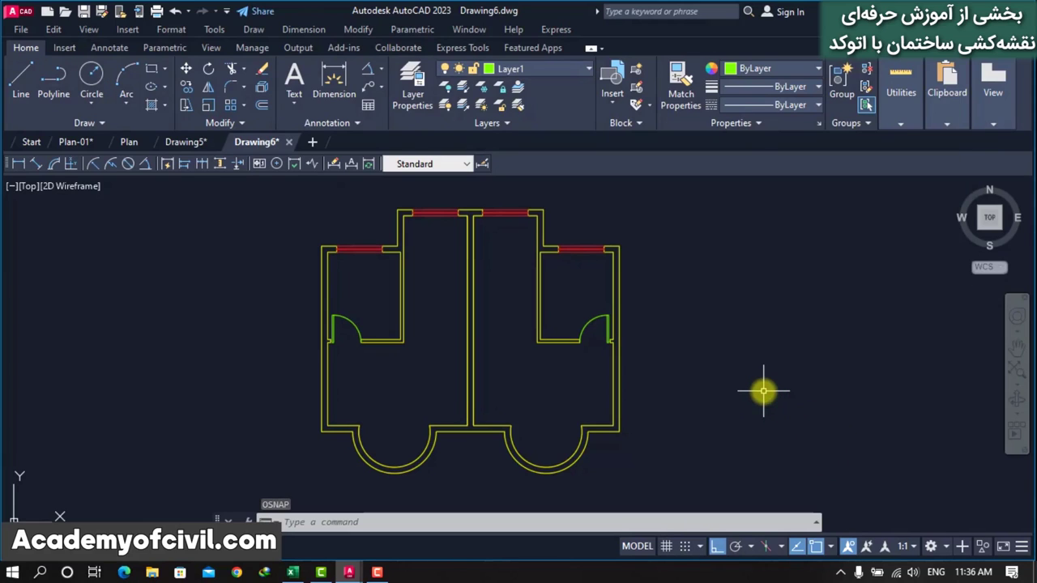
Draw a diagonal line from the outer wall corner to the inner wall corner
{"action": "scroll", "coordinate": [622, 454], "scroll_direction": "up", "scroll_amount": 4}
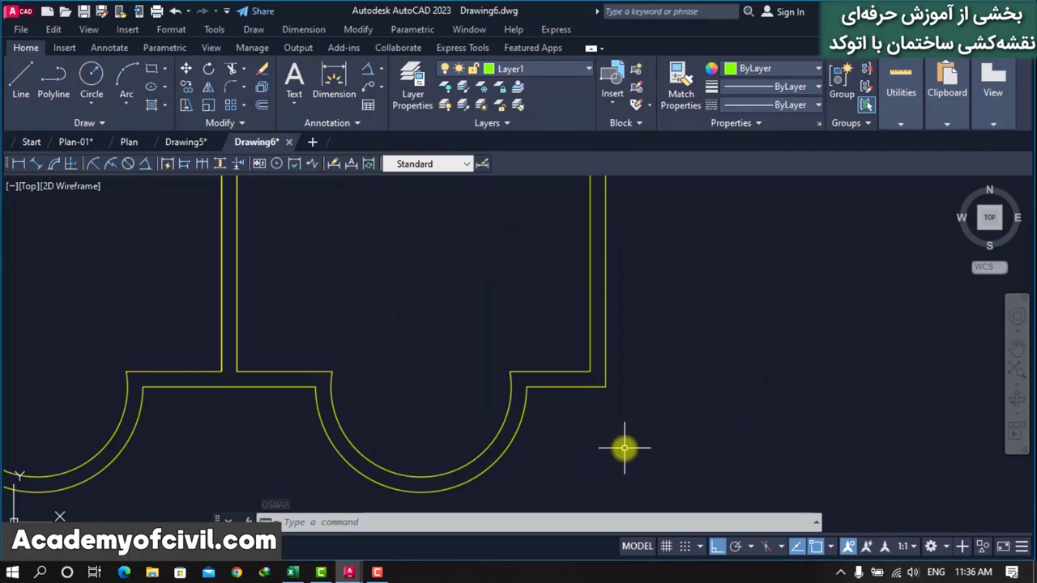
{"action": "scroll", "coordinate": [626, 382], "scroll_direction": "up", "scroll_amount": 4}
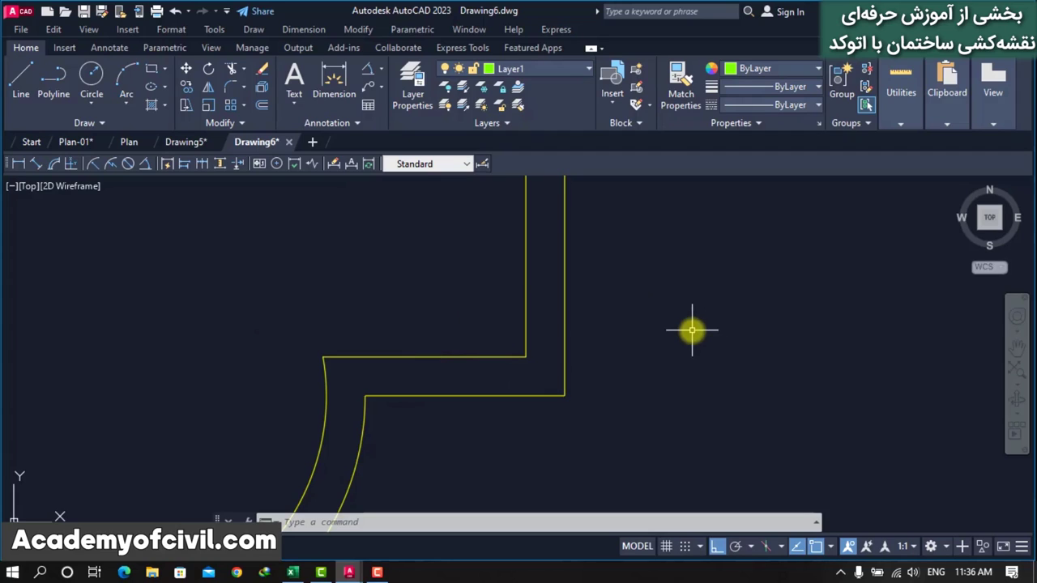
{"action": "type", "text": "l"}
{"action": "key", "text": "Return"}
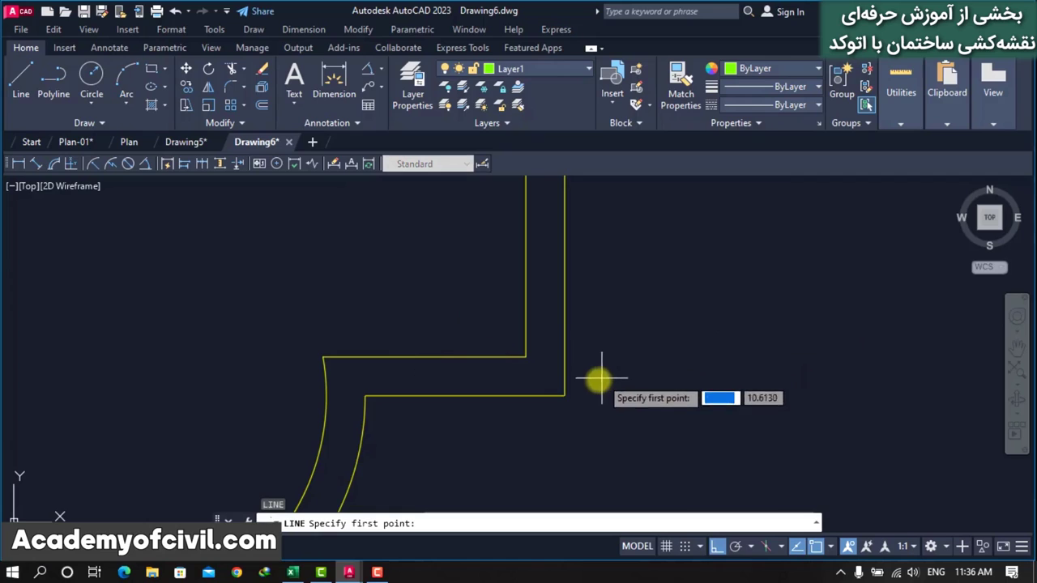
{"action": "left_click", "coordinate": [565, 396]}
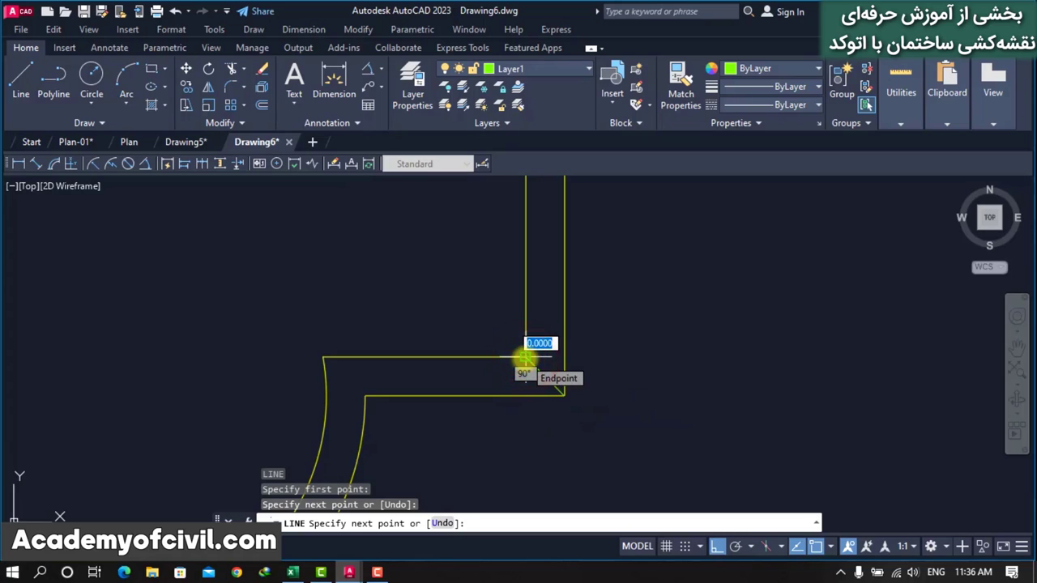
{"action": "left_click", "coordinate": [525, 357]}
{"action": "key", "text": "Escape"}
Reopen the object snap settings with OS
{"action": "left_click", "coordinate": [624, 397]}
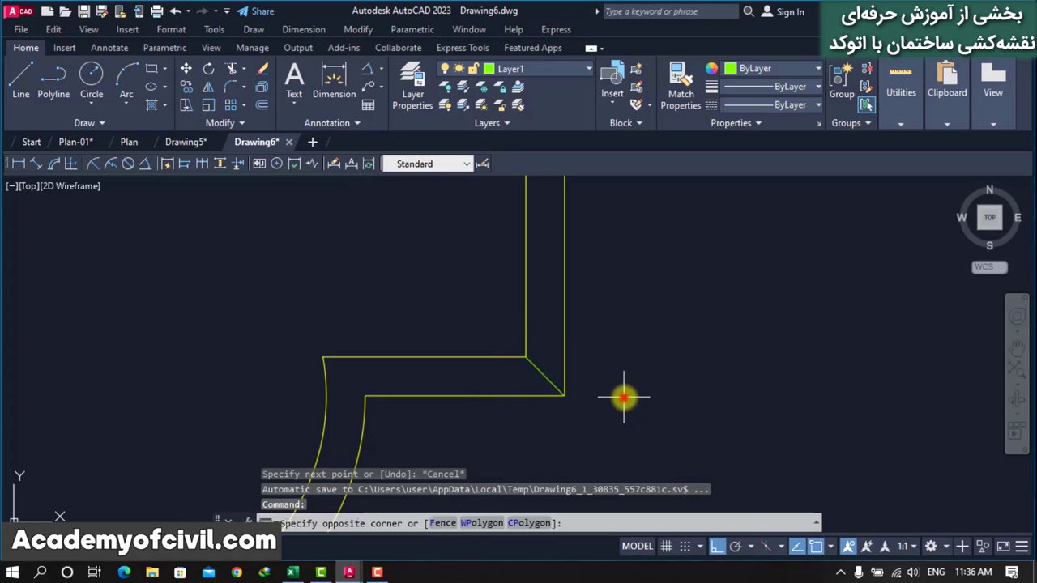
{"action": "type", "text": "os"}
{"action": "key", "text": "Return"}
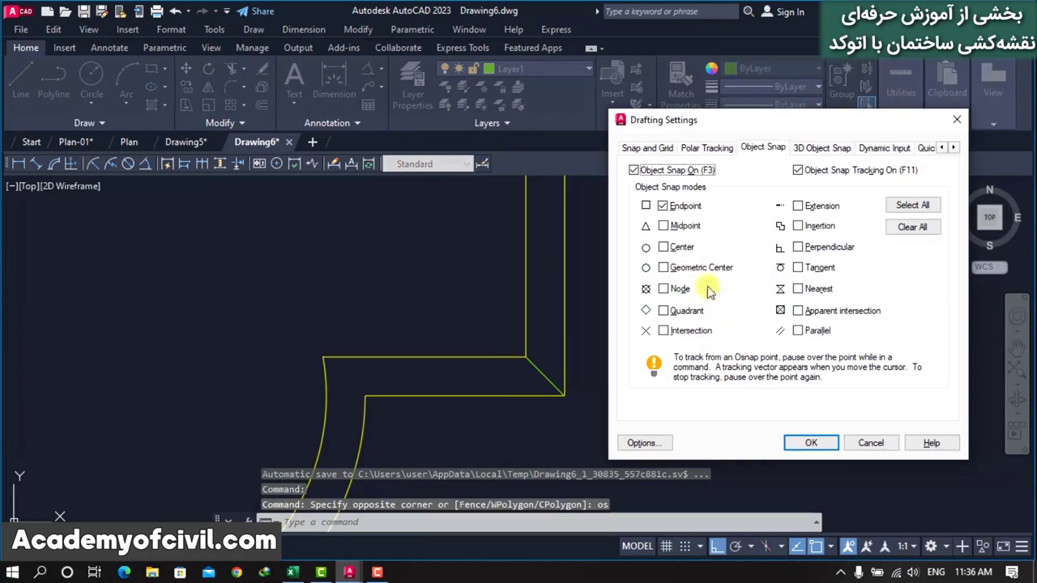
Add Midpoint to the active object snaps alongside Endpoint
{"action": "left_click", "coordinate": [663, 226]}
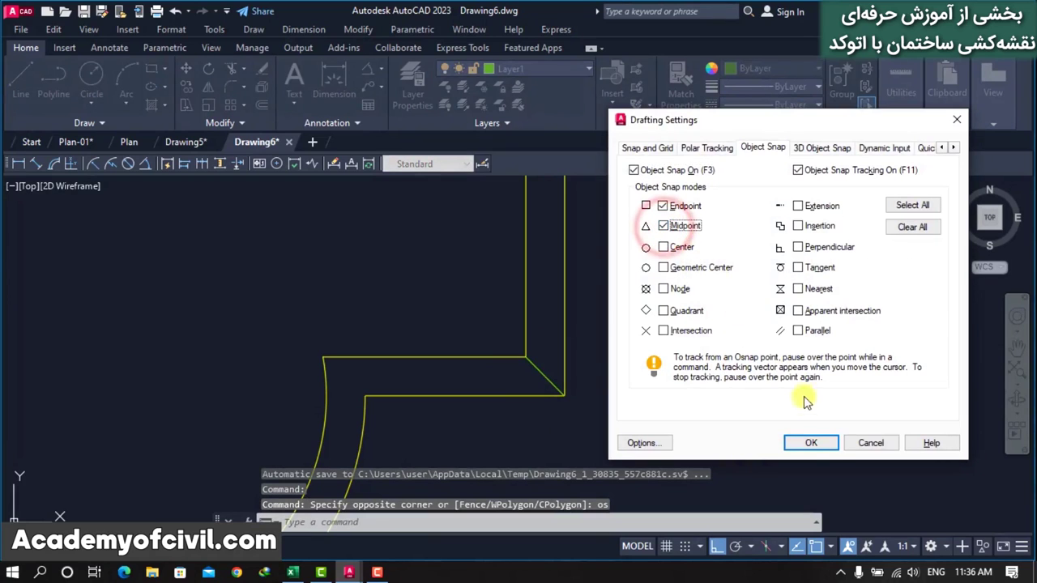
{"action": "left_click", "coordinate": [811, 445]}
{"action": "scroll", "coordinate": [818, 422], "scroll_direction": "up", "scroll_amount": 2}
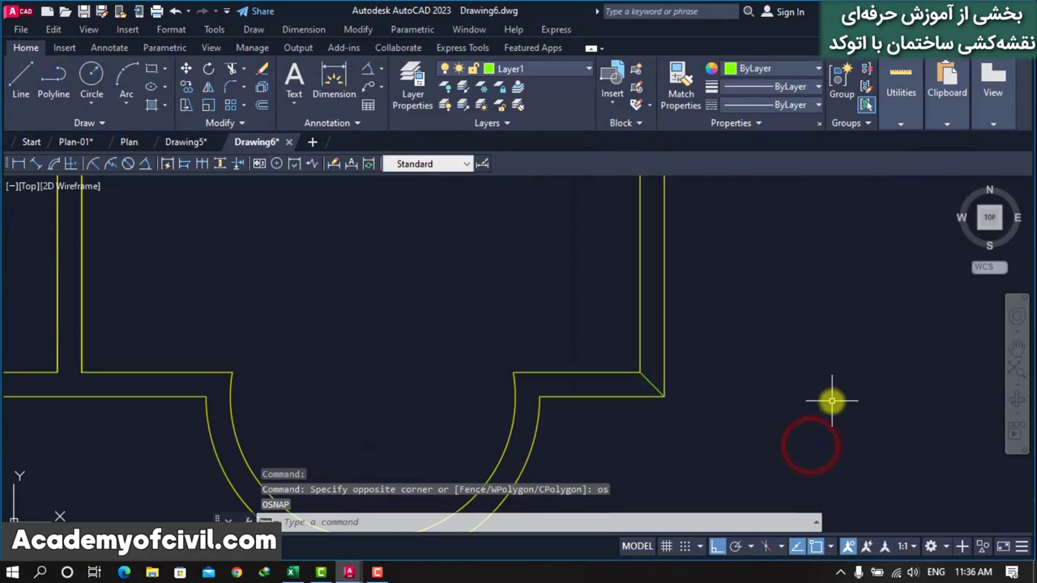
{"action": "scroll", "coordinate": [648, 397], "scroll_direction": "down", "scroll_amount": 2}
{"action": "scroll", "coordinate": [628, 391], "scroll_direction": "up", "scroll_amount": 3}
Delete the diagonal corner line, then draw and delete a vertical test line
{"action": "left_click", "coordinate": [696, 355]}
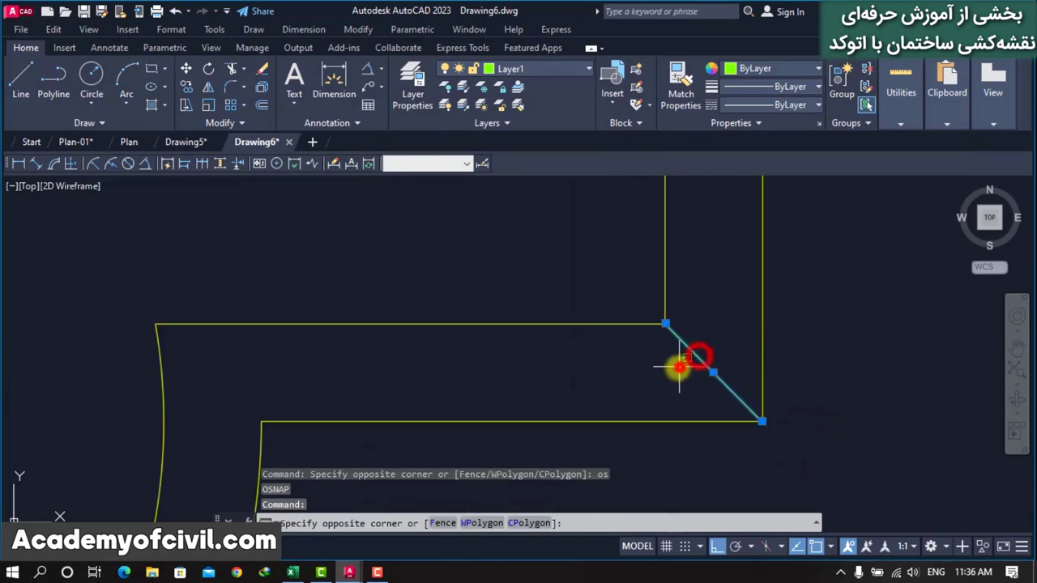
{"action": "key", "text": "Delete"}
{"action": "type", "text": "l"}
{"action": "key", "text": "Return"}
{"action": "left_click", "coordinate": [616, 284]}
{"action": "left_click", "coordinate": [632, 475]}
{"action": "key", "text": "Return"}
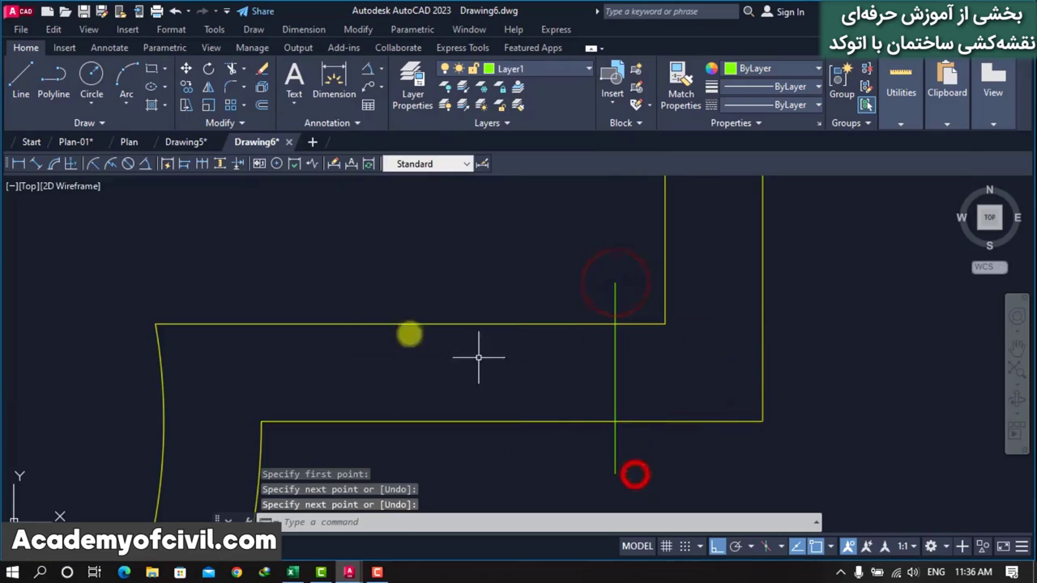
{"action": "left_click", "coordinate": [641, 366]}
{"action": "left_click", "coordinate": [567, 373]}
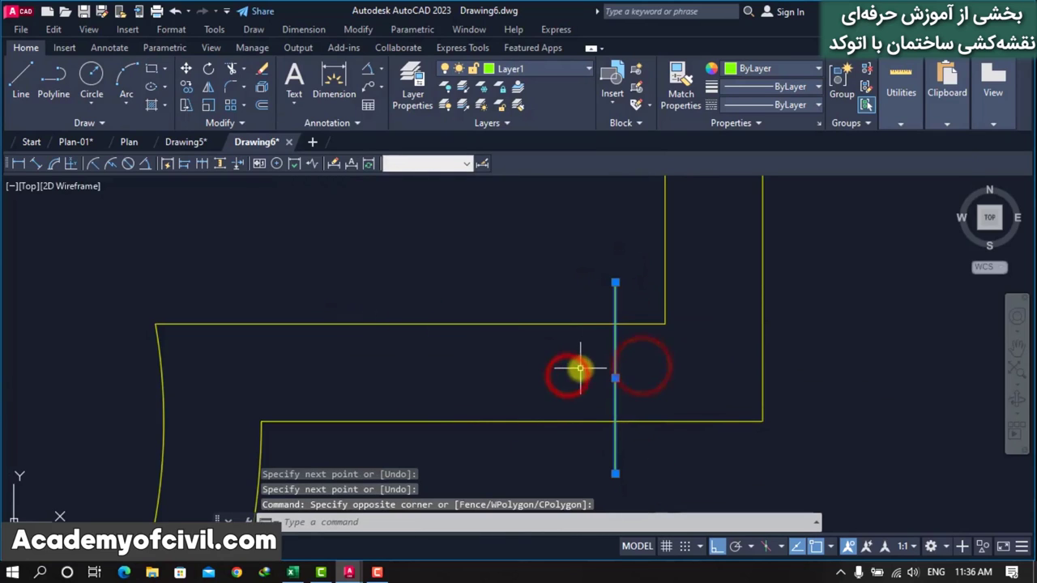
{"action": "key", "text": "Delete"}
Draw a short vertical line upward from the top wall's midpoint
{"action": "type", "text": "l"}
{"action": "key", "text": "Return"}
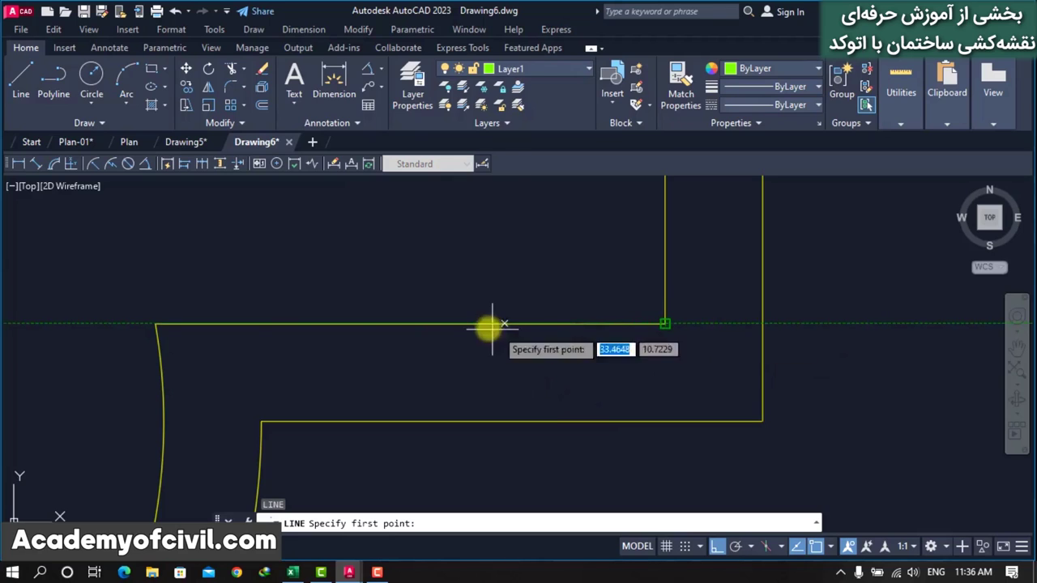
{"action": "key", "text": "Escape"}
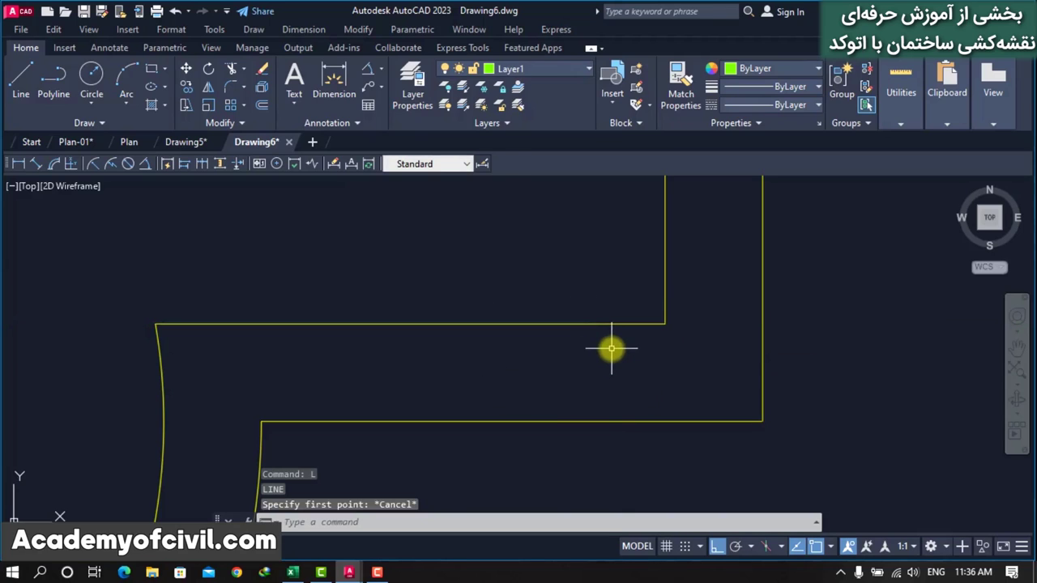
{"action": "type", "text": "l"}
{"action": "key", "text": "Return"}
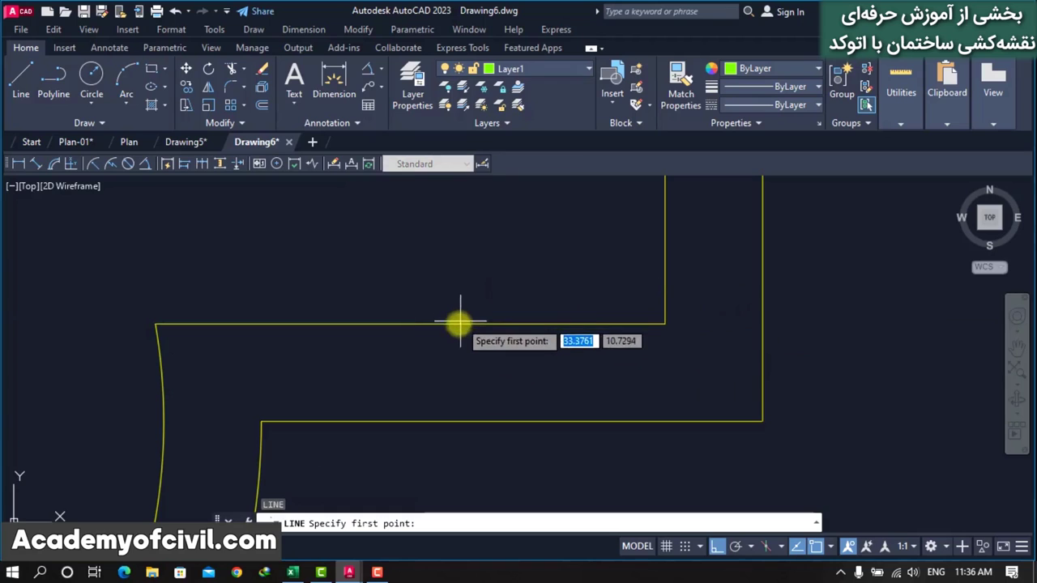
{"action": "left_click", "coordinate": [415, 326]}
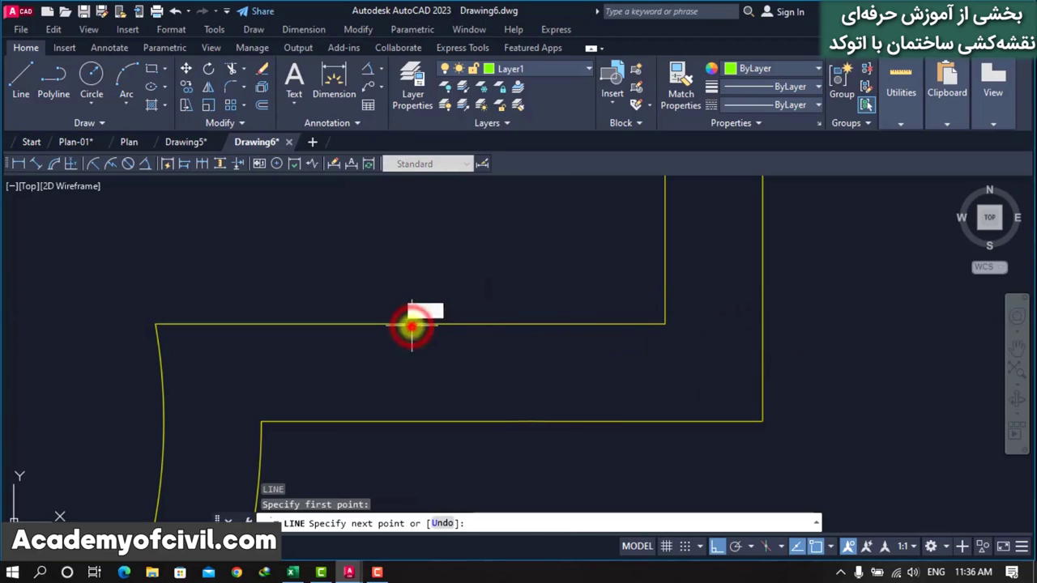
{"action": "left_click", "coordinate": [412, 326]}
{"action": "left_click", "coordinate": [411, 248]}
{"action": "key", "text": "Return"}
Select the horizontal wall line to check its midpoint grip, then deselect it
{"action": "left_click", "coordinate": [498, 296]}
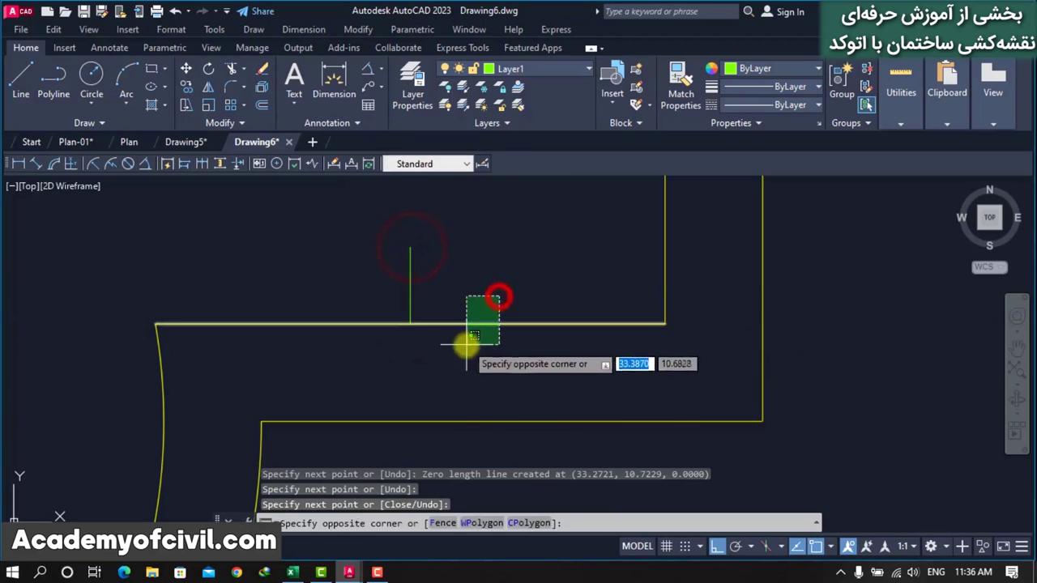
{"action": "left_click", "coordinate": [466, 346]}
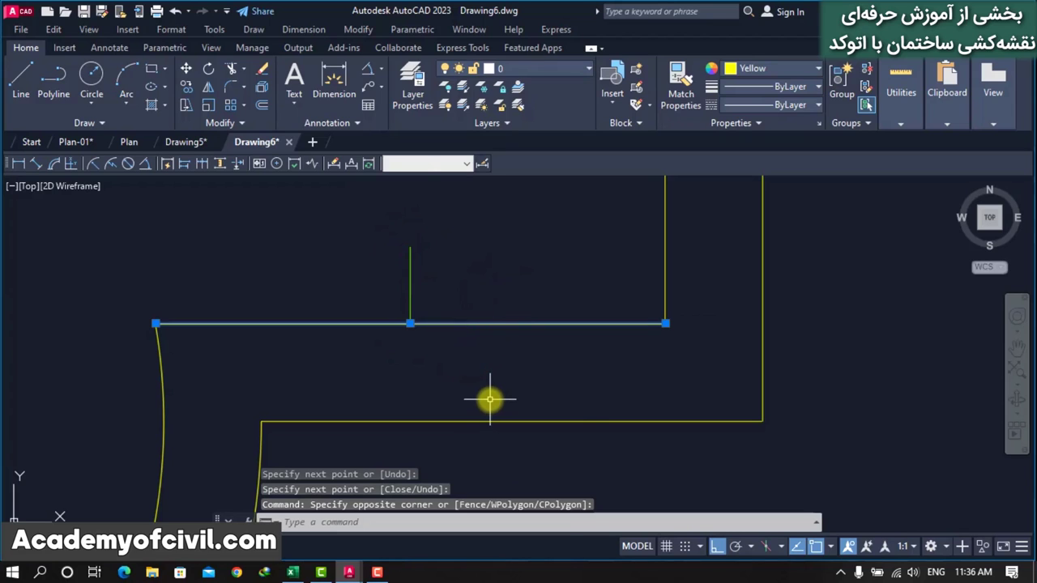
{"action": "key", "text": "Escape"}
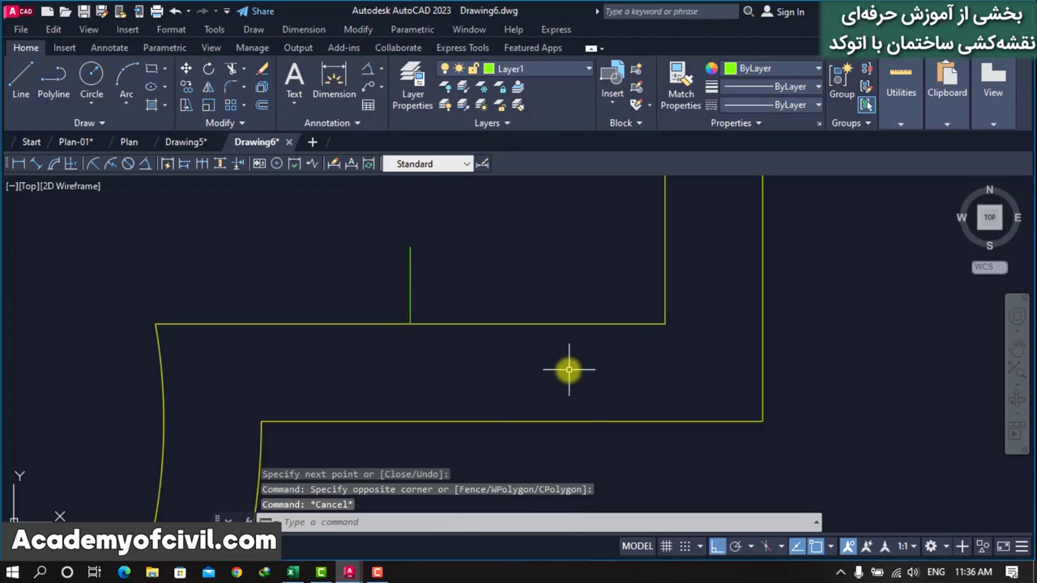
Enable the Center and Geometric Center object snaps in Drafting Settings
{"action": "type", "text": "os"}
{"action": "key", "text": "Return"}
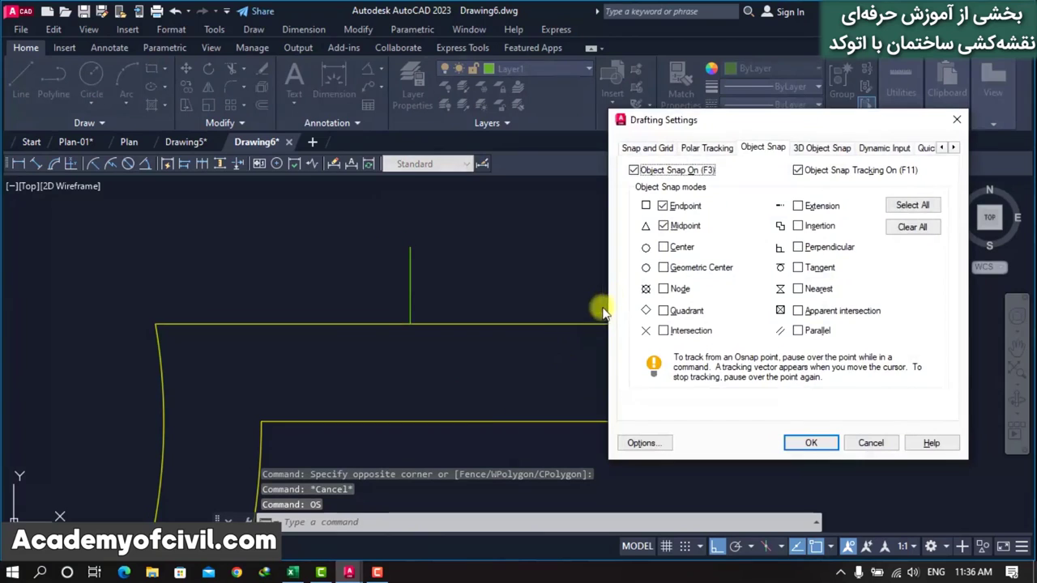
{"action": "left_click", "coordinate": [679, 253]}
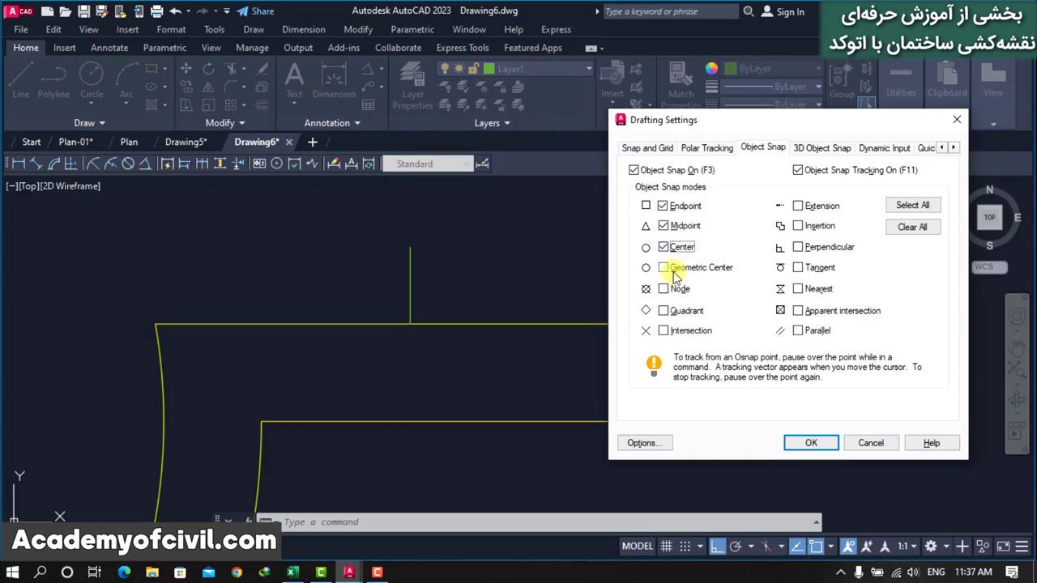
{"action": "left_click", "coordinate": [664, 268]}
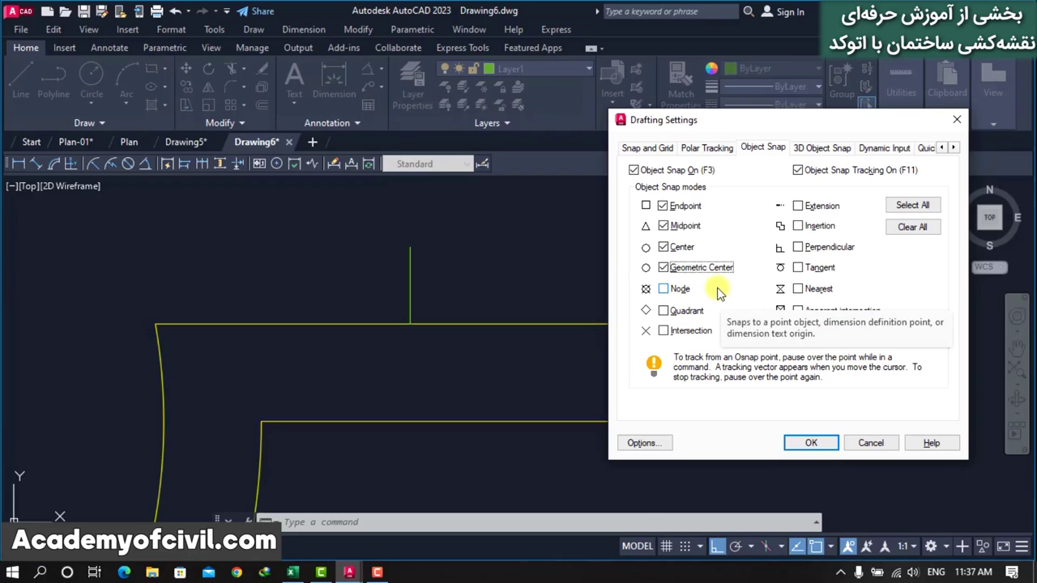
{"action": "left_click", "coordinate": [811, 442]}
Delete the short vertical line above the top wall
{"action": "scroll", "coordinate": [486, 316], "scroll_direction": "down", "scroll_amount": 4}
{"action": "left_click", "coordinate": [482, 308]}
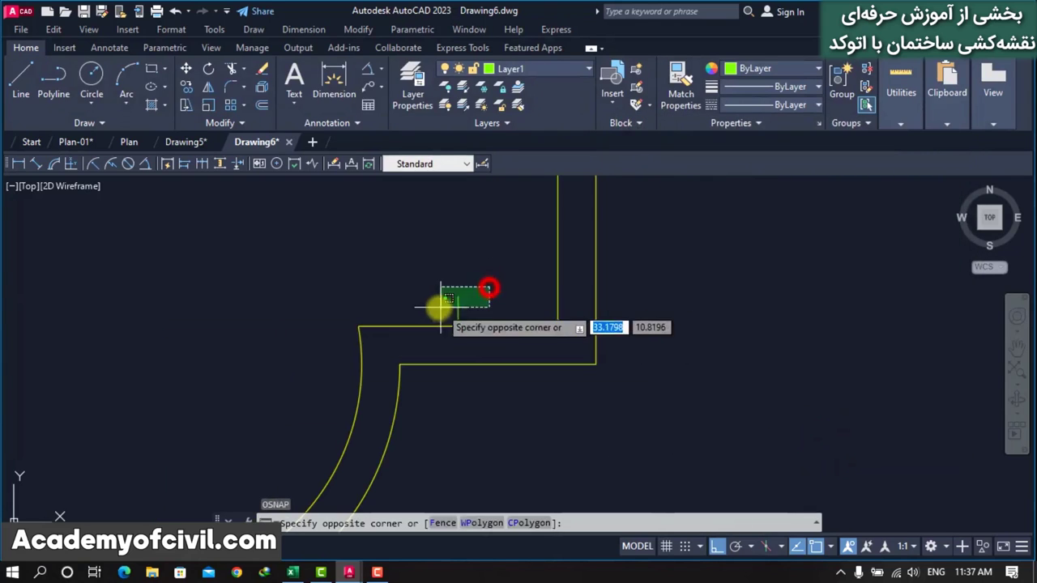
{"action": "left_click", "coordinate": [440, 301]}
{"action": "key", "text": "Delete"}
{"action": "scroll", "coordinate": [410, 308], "scroll_direction": "down", "scroll_amount": 4}
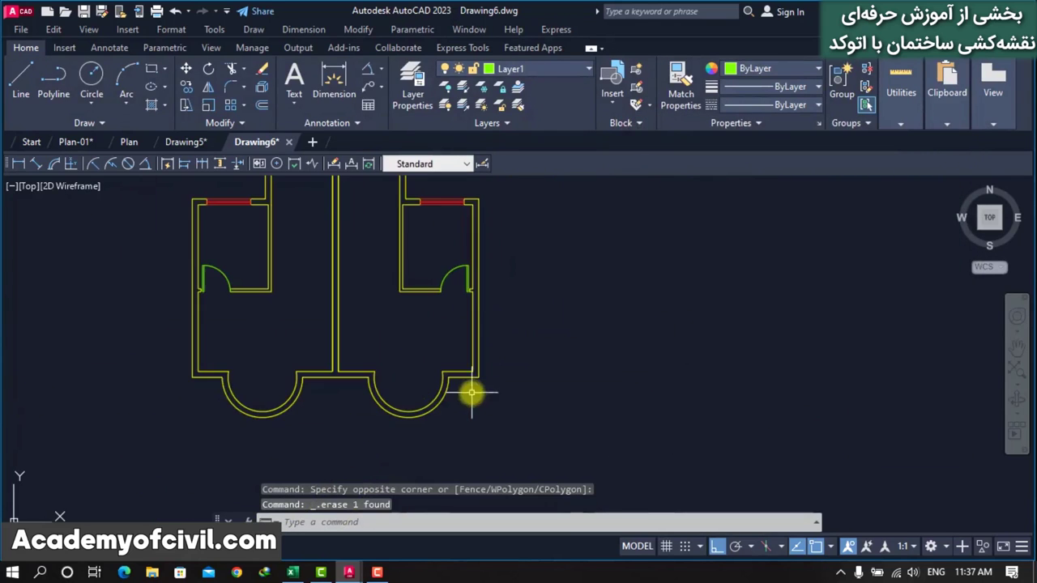
{"action": "scroll", "coordinate": [571, 291], "scroll_direction": "up", "scroll_amount": 2}
Start a polyline outline with straight edges across the top and down the right side
{"action": "type", "text": "pl"}
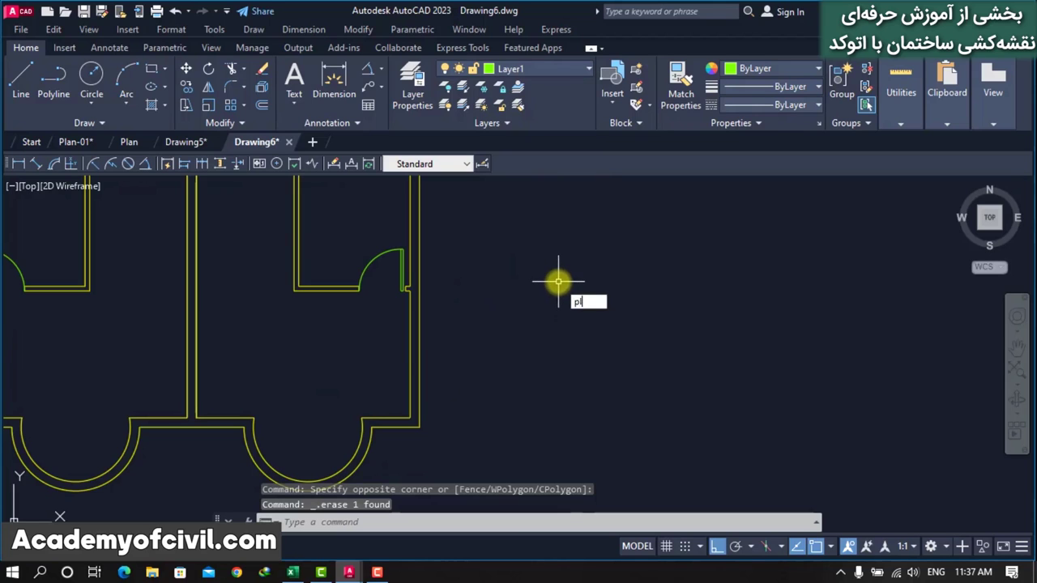
{"action": "key", "text": "Return"}
{"action": "left_click", "coordinate": [556, 269]}
{"action": "left_click", "coordinate": [729, 269]}
{"action": "left_click", "coordinate": [790, 351]}
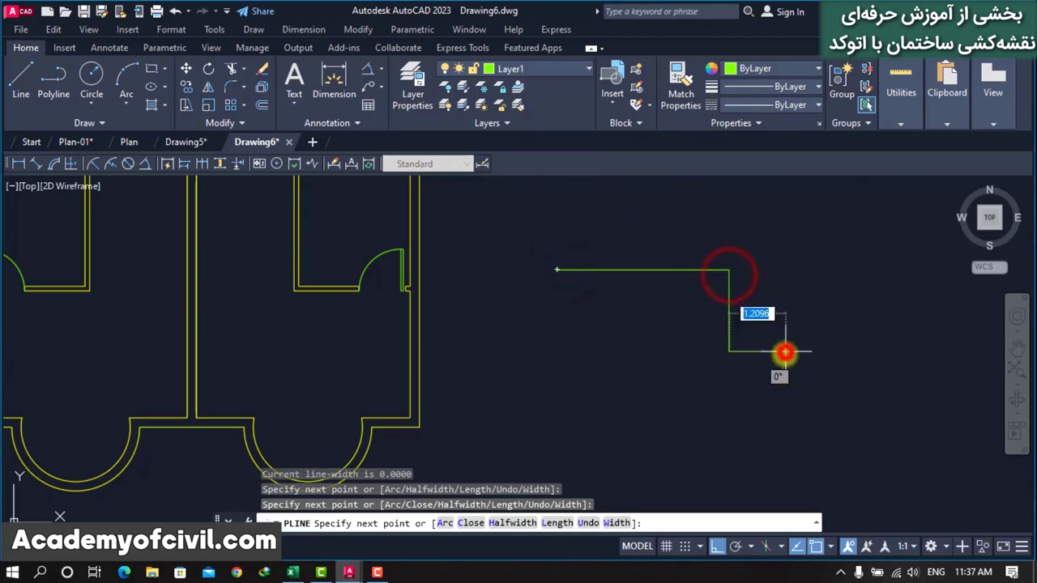
{"action": "left_click", "coordinate": [834, 365]}
{"action": "left_click", "coordinate": [841, 428]}
{"action": "left_click", "coordinate": [729, 428]}
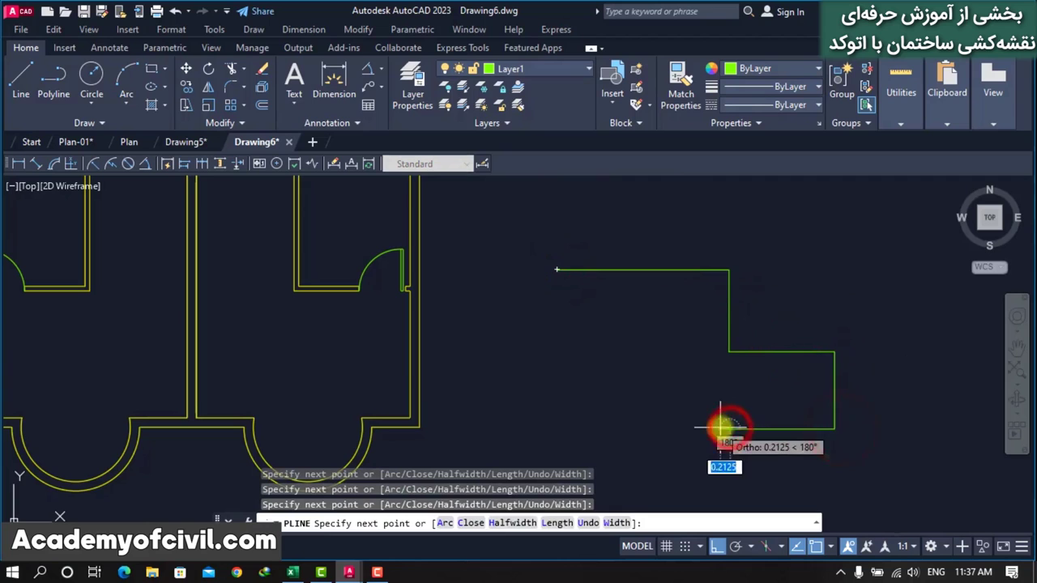
Add two arc segments forming the S-shaped notch, a bottom edge, and close the outline
{"action": "type", "text": "a"}
{"action": "key", "text": "Return"}
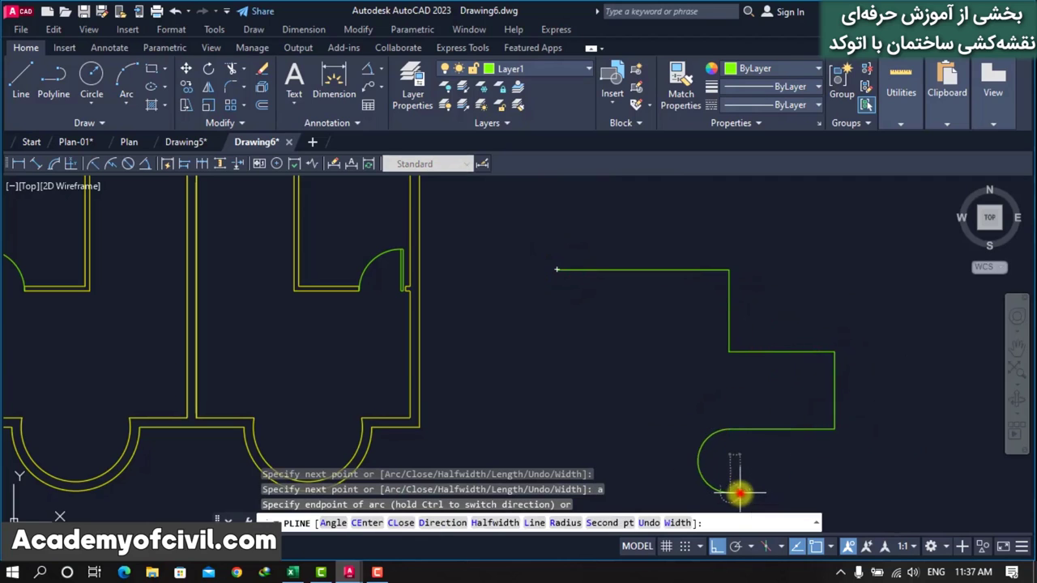
{"action": "left_click", "coordinate": [739, 486]}
{"action": "scroll", "coordinate": [731, 396], "scroll_direction": "down", "scroll_amount": 4}
{"action": "scroll", "coordinate": [731, 450], "scroll_direction": "up", "scroll_amount": 2}
{"action": "left_click", "coordinate": [719, 475]}
{"action": "type", "text": "l"}
{"action": "key", "text": "Return"}
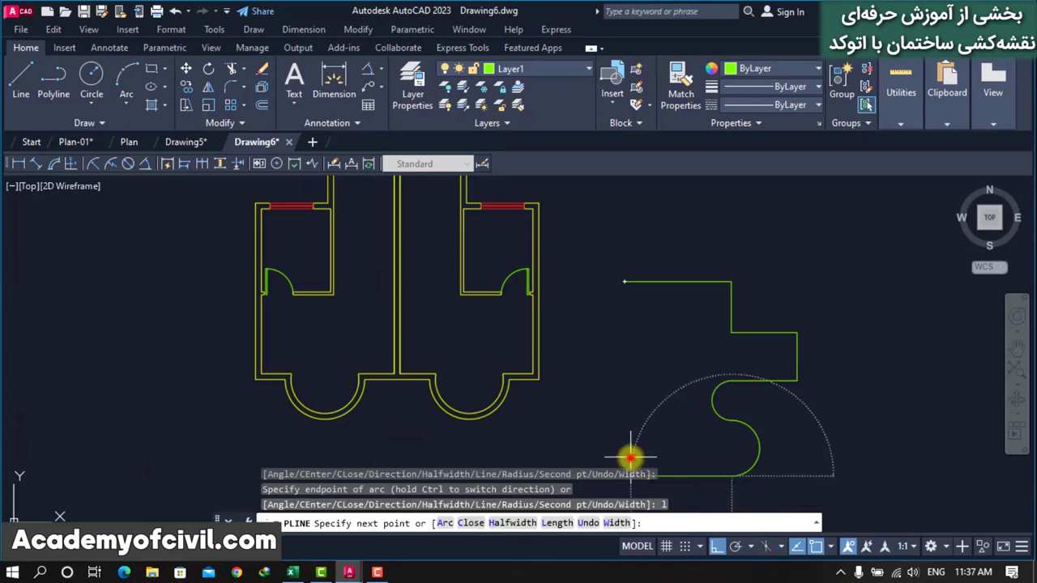
{"action": "left_click", "coordinate": [627, 442]}
{"action": "type", "text": "c"}
{"action": "key", "text": "Return"}
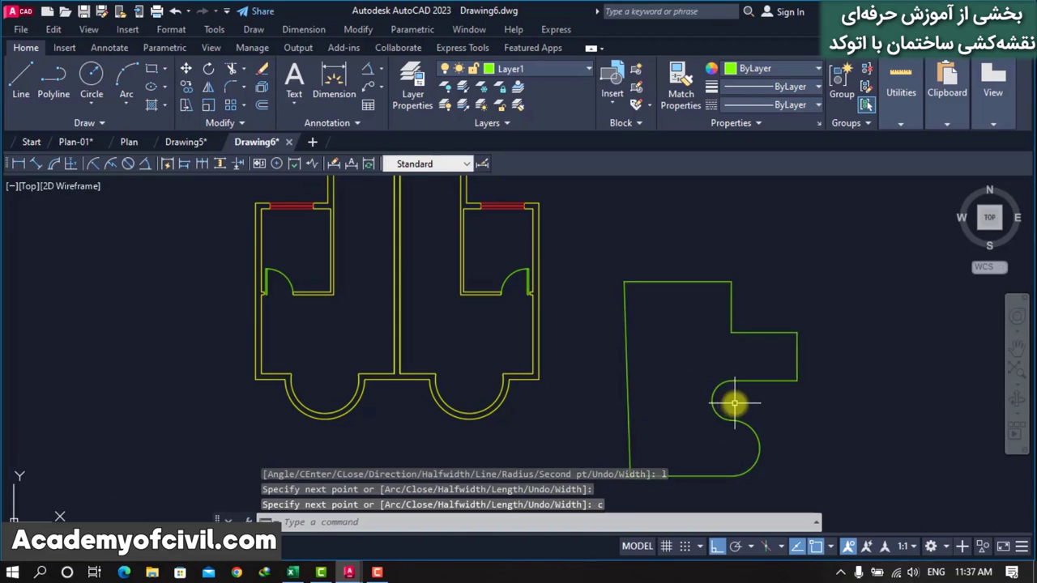
{"action": "scroll", "coordinate": [734, 400], "scroll_direction": "up", "scroll_amount": 1}
{"action": "scroll", "coordinate": [678, 311], "scroll_direction": "up", "scroll_amount": 1}
{"action": "scroll", "coordinate": [664, 326], "scroll_direction": "up", "scroll_amount": 1}
{"action": "scroll", "coordinate": [780, 318], "scroll_direction": "down", "scroll_amount": 2}
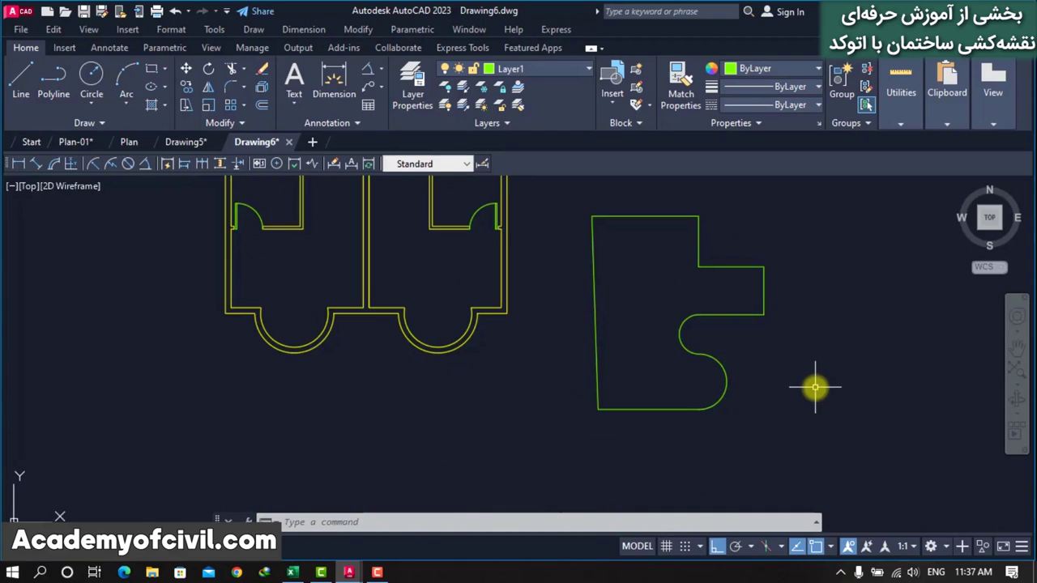
{"action": "middle_click_drag", "start_coordinate": [794, 370], "coordinate": [742, 397]}
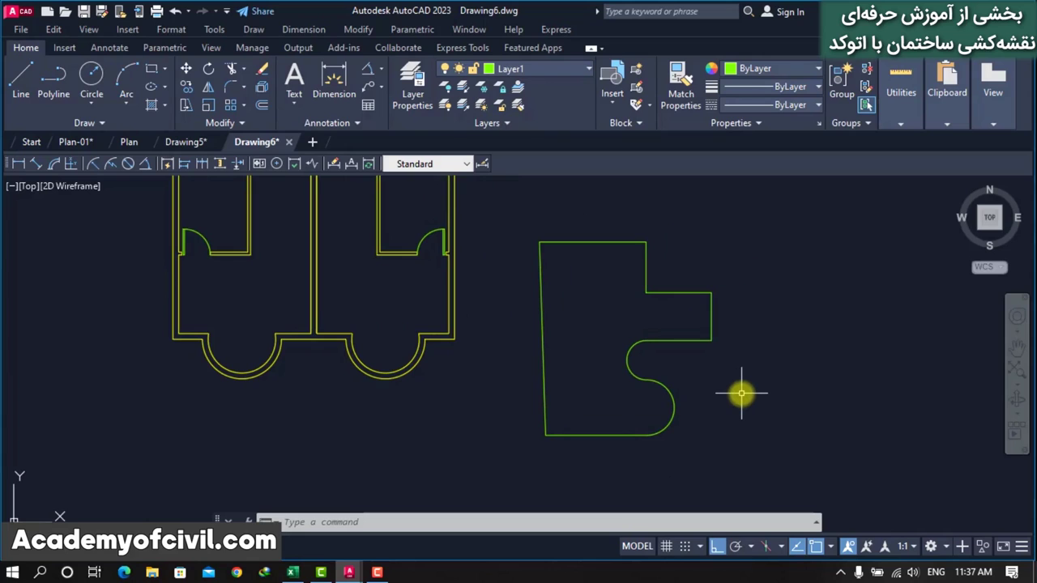
Draw a small circle centred on the notched outline's geometric centre
{"action": "type", "text": "c"}
{"action": "key", "text": "Return"}
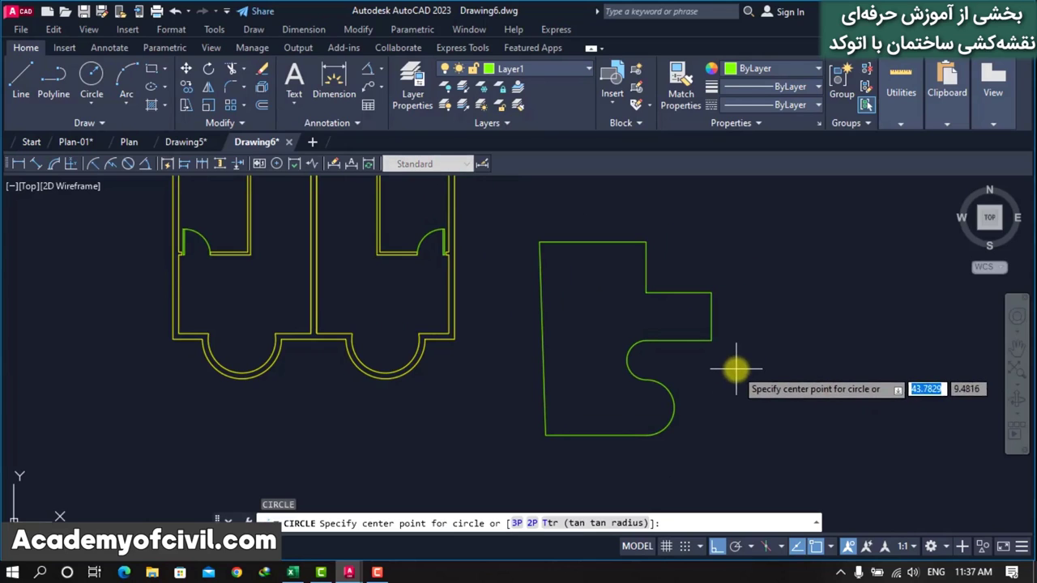
{"action": "left_click", "coordinate": [604, 335]}
{"action": "left_click", "coordinate": [593, 353]}
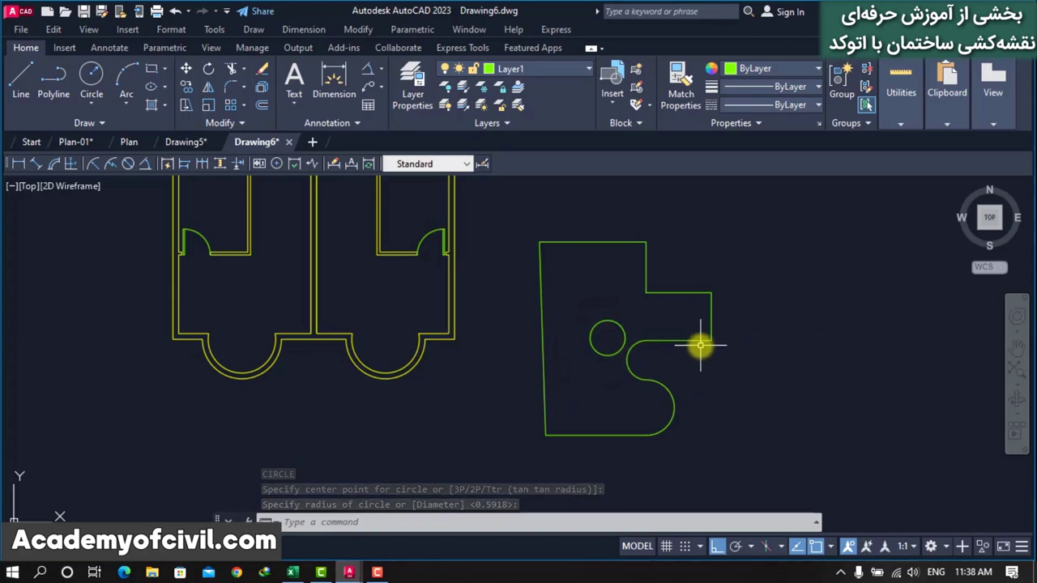
{"action": "left_click", "coordinate": [701, 341]}
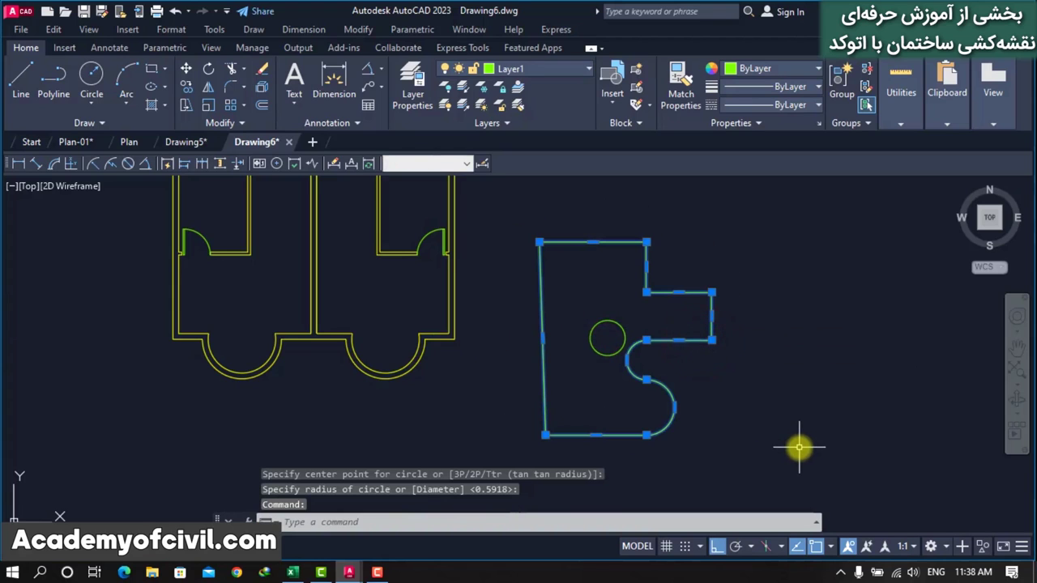
{"action": "key", "text": "Escape"}
{"action": "scroll", "coordinate": [685, 363], "scroll_direction": "down", "scroll_amount": 2}
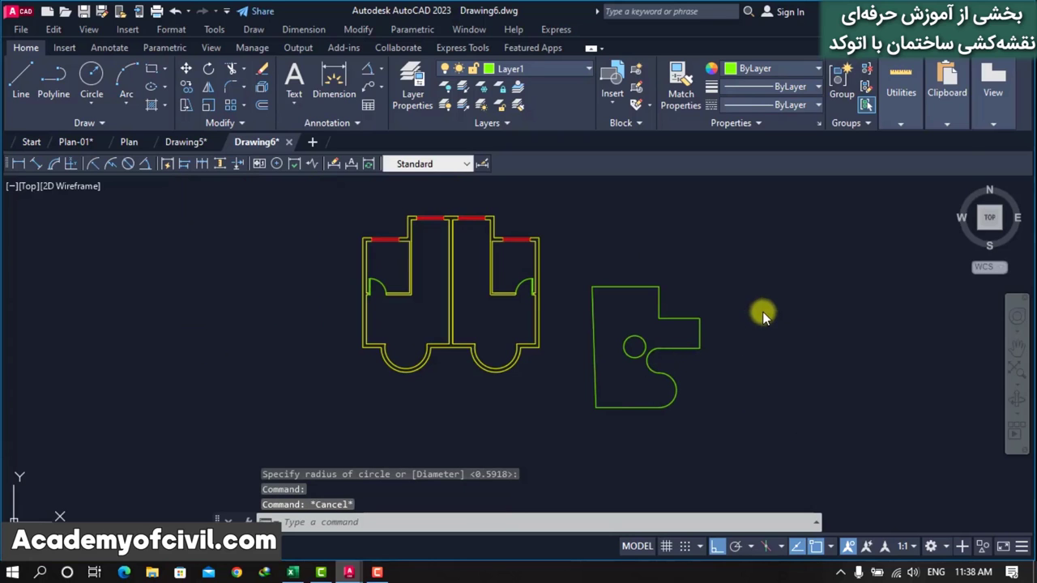
Review the object snap settings, now including Node, and close them
{"action": "type", "text": "os"}
{"action": "key", "text": "Return"}
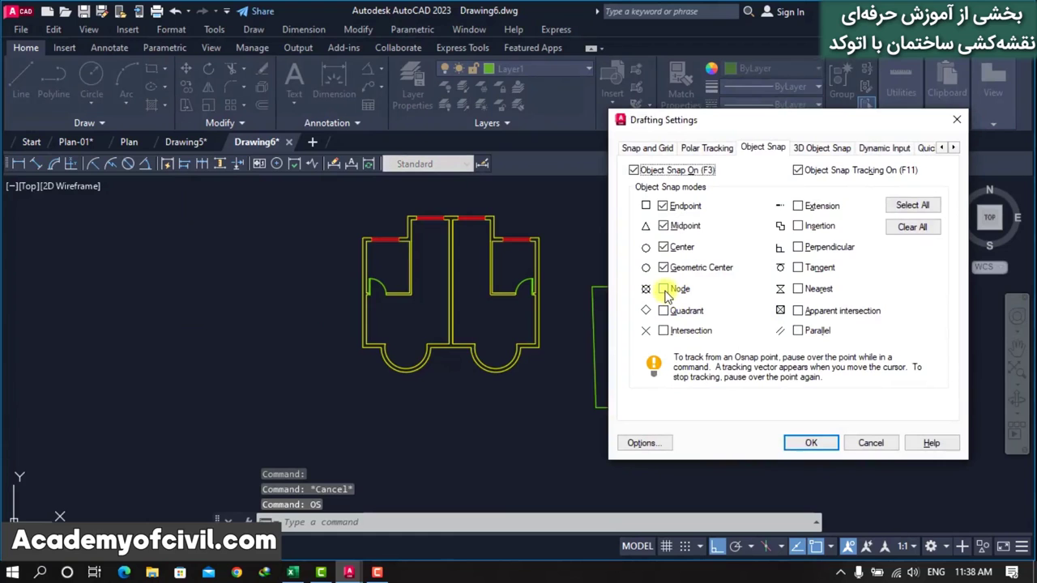
{"action": "left_click", "coordinate": [811, 442]}
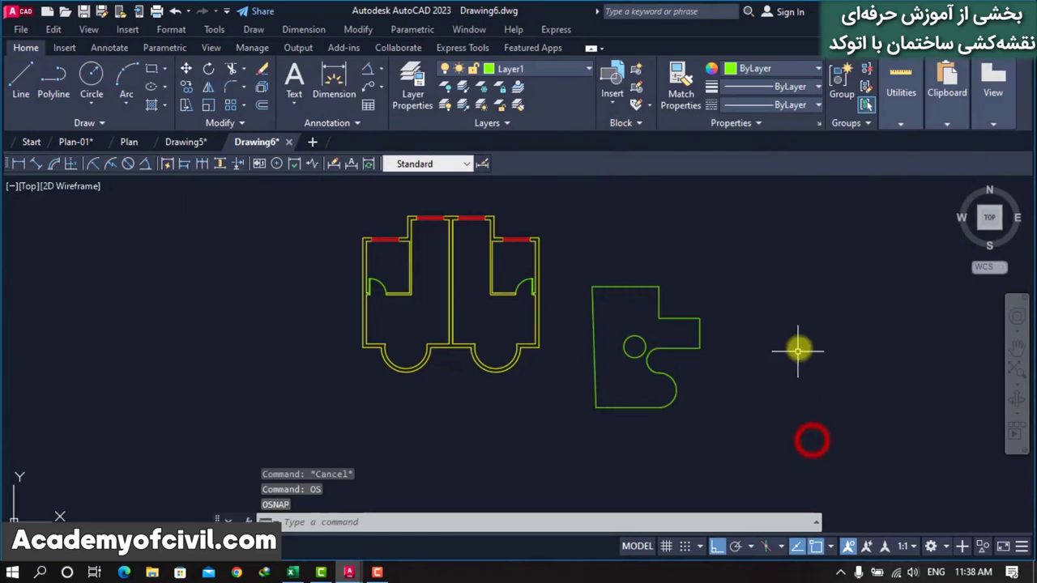
Window-select and delete the notched outline and its circle
{"action": "scroll", "coordinate": [814, 340], "scroll_direction": "down", "scroll_amount": 2}
{"action": "scroll", "coordinate": [523, 376], "scroll_direction": "up", "scroll_amount": 2}
{"action": "left_click", "coordinate": [873, 235]}
{"action": "left_click", "coordinate": [767, 398]}
{"action": "key", "text": "Delete"}
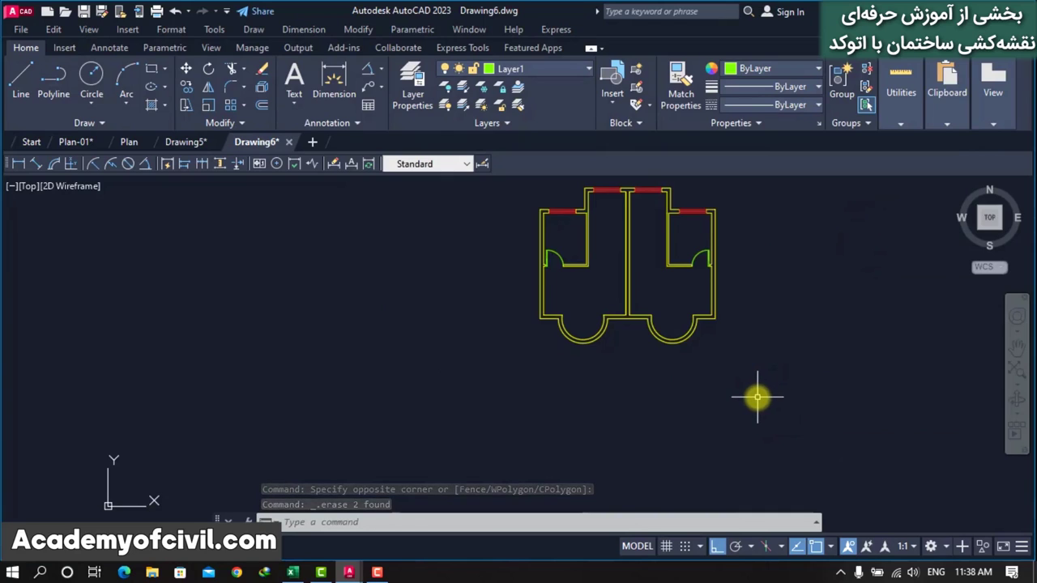
{"action": "type", "text": "PO"}
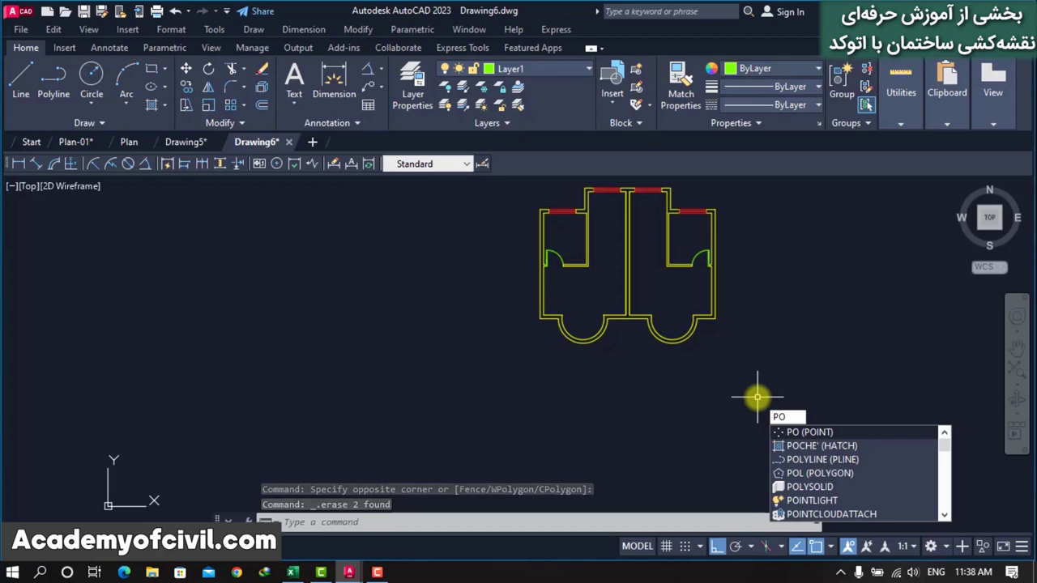
Place a first point object and select it to check its location
{"action": "key", "text": "Return"}
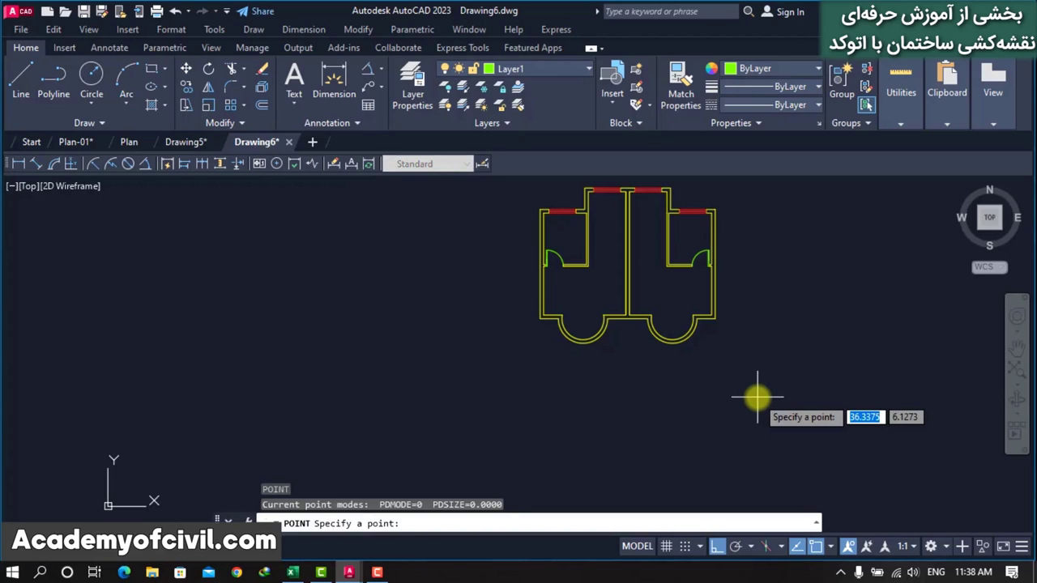
{"action": "type", "text": "5,"}
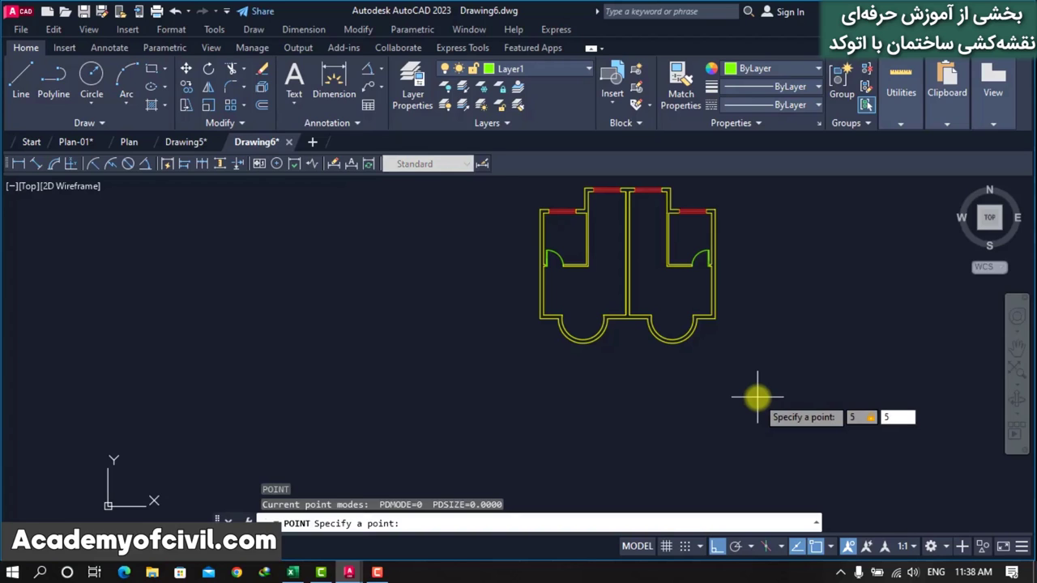
{"action": "key", "text": "Return"}
{"action": "left_click", "coordinate": [243, 364]}
{"action": "left_click", "coordinate": [157, 456]}
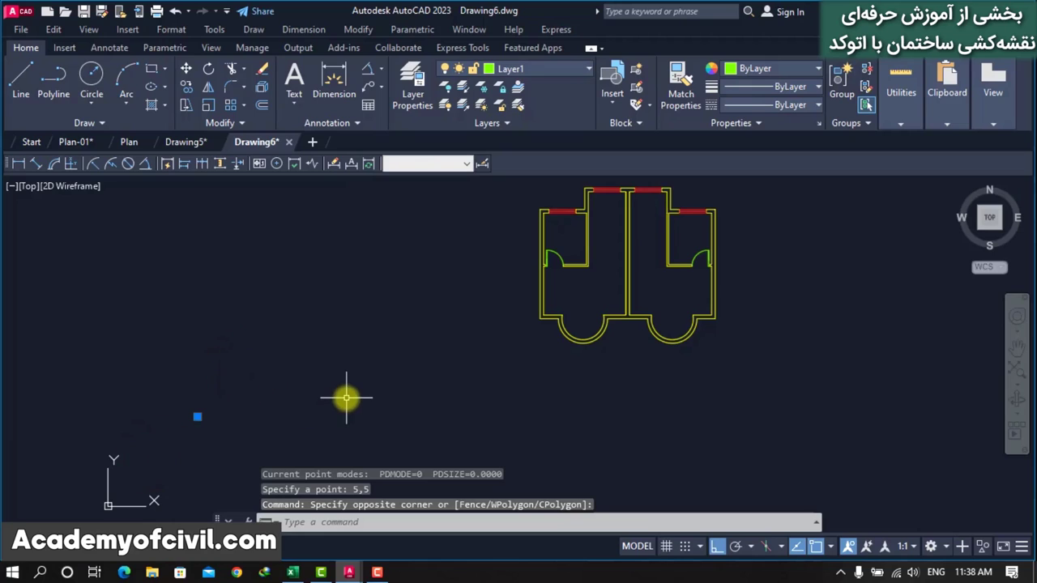
{"action": "key", "text": "Escape"}
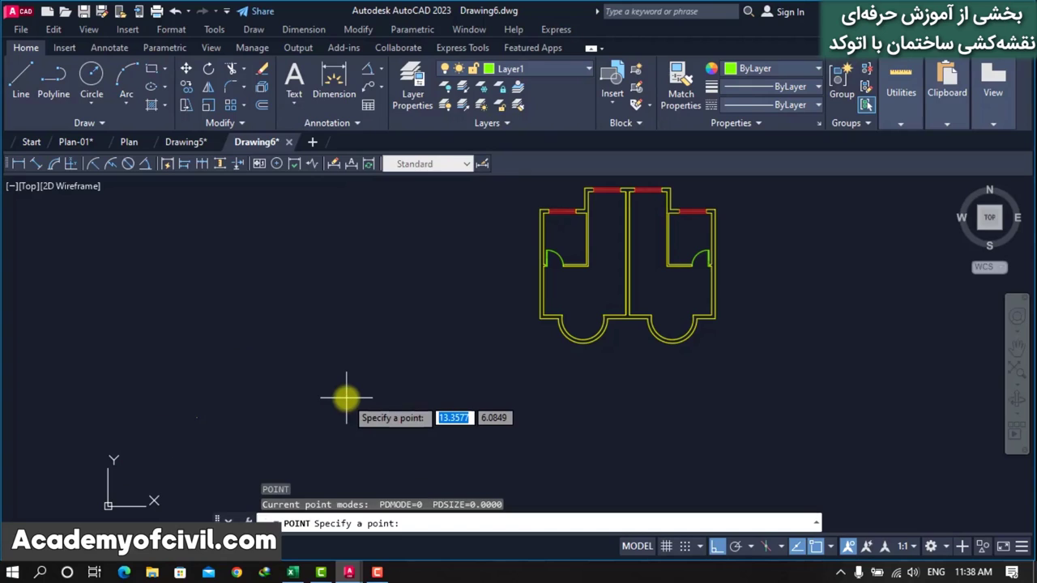
Place point objects at 10,5 and 10,10 using dynamic input
{"action": "key", "text": "Return"}
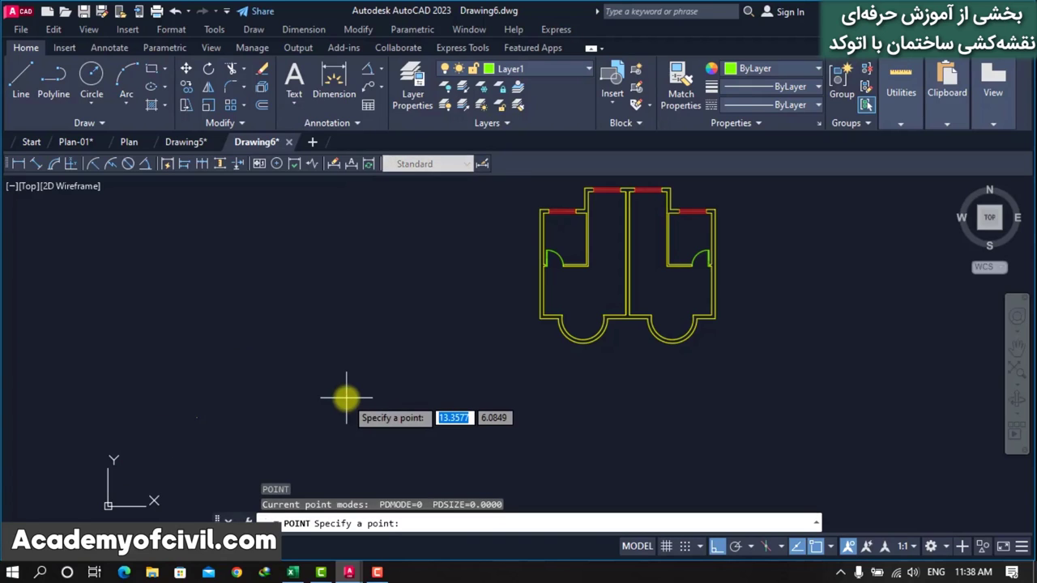
{"action": "type", "text": "10"}
{"action": "key", "text": "Tab"}
{"action": "type", "text": "5"}
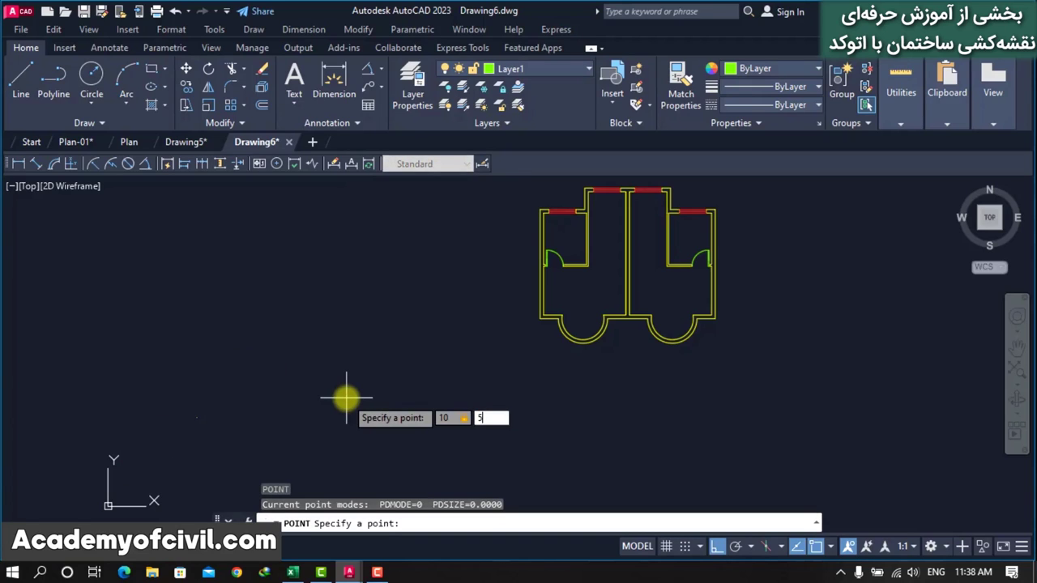
{"action": "key", "text": "Return"}
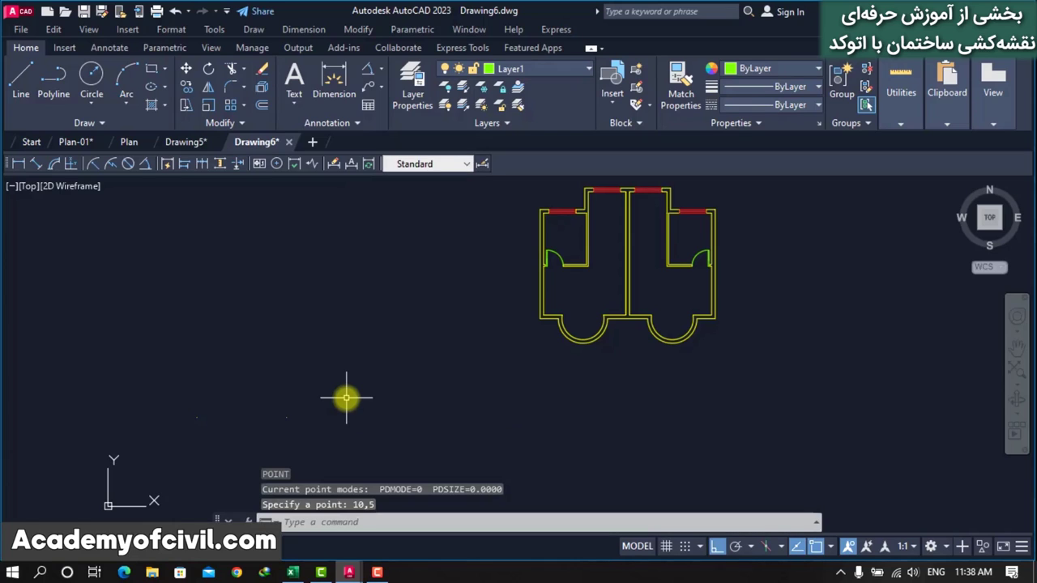
{"action": "key", "text": "Return"}
{"action": "type", "text": "10"}
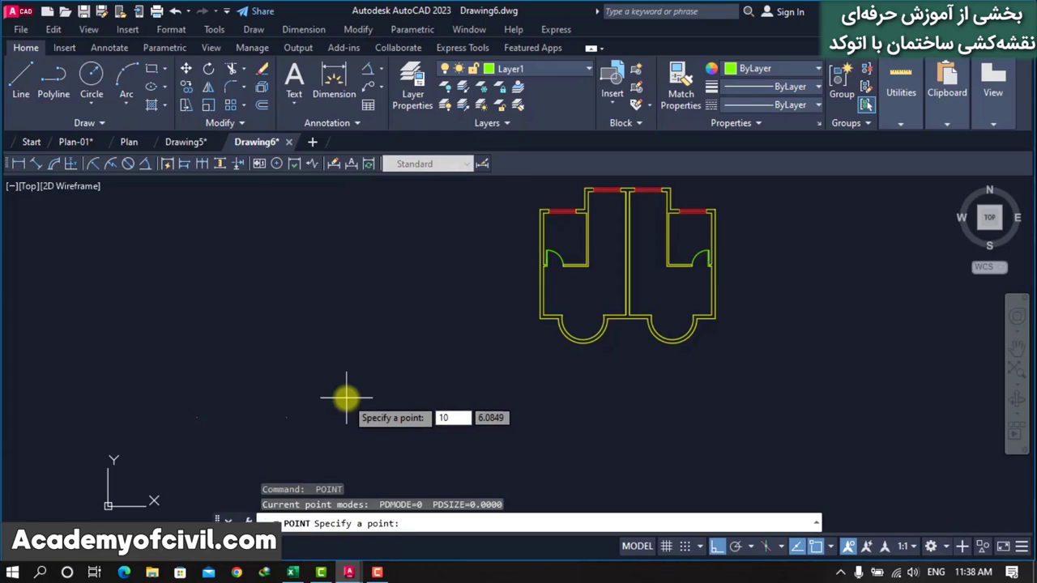
{"action": "key", "text": "comma"}
{"action": "type", "text": "10"}
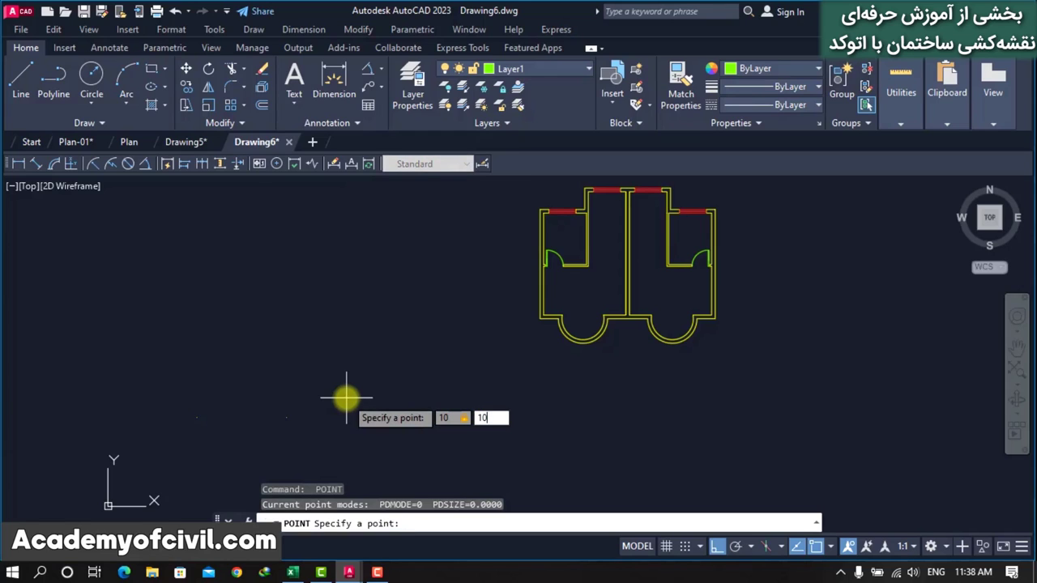
{"action": "key", "text": "Return"}
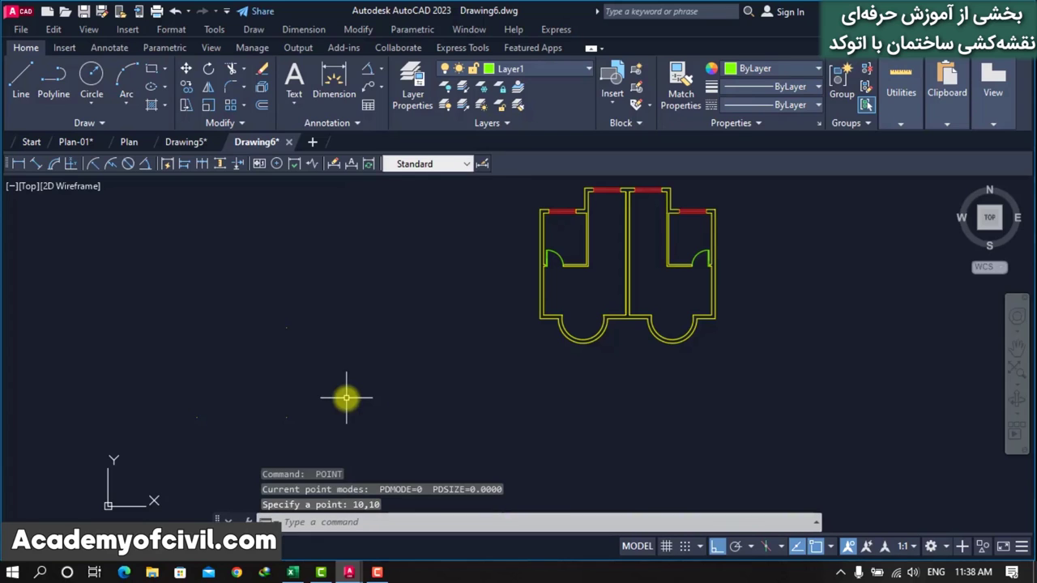
Start a line from the point at 10,10
{"action": "type", "text": "l"}
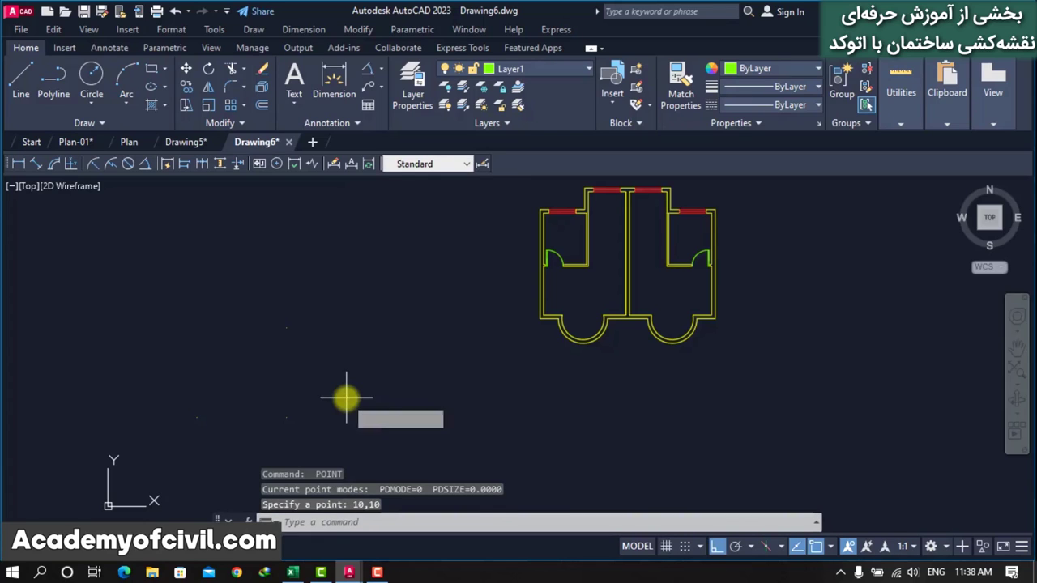
{"action": "key", "text": "Return"}
{"action": "left_click", "coordinate": [285, 328]}
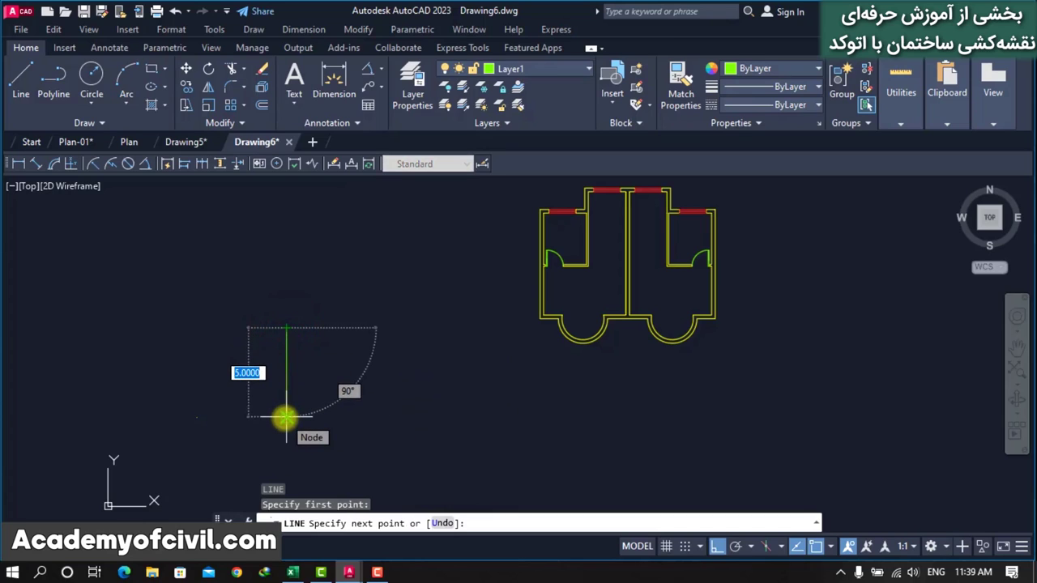
Complete a triangle through the placed points, closing it with a diagonal side
{"action": "left_click", "coordinate": [285, 417]}
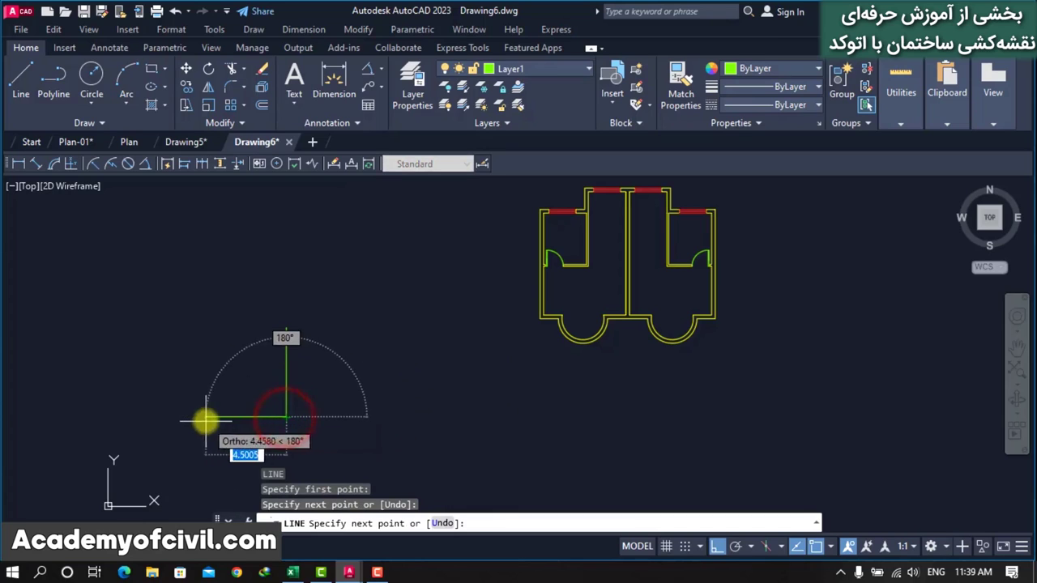
{"action": "left_click", "coordinate": [197, 418]}
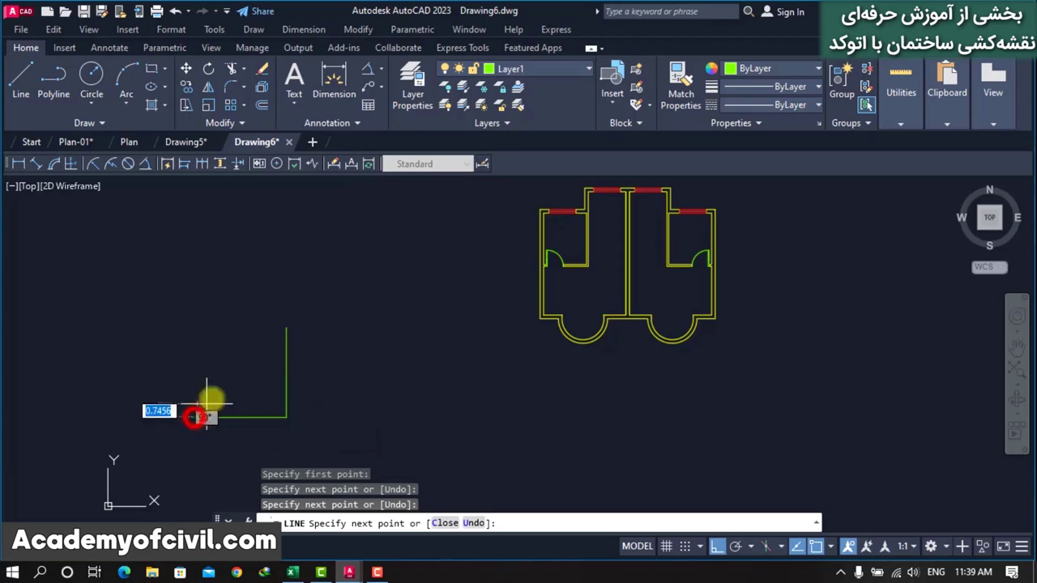
{"action": "left_click", "coordinate": [285, 328]}
{"action": "key", "text": "Return"}
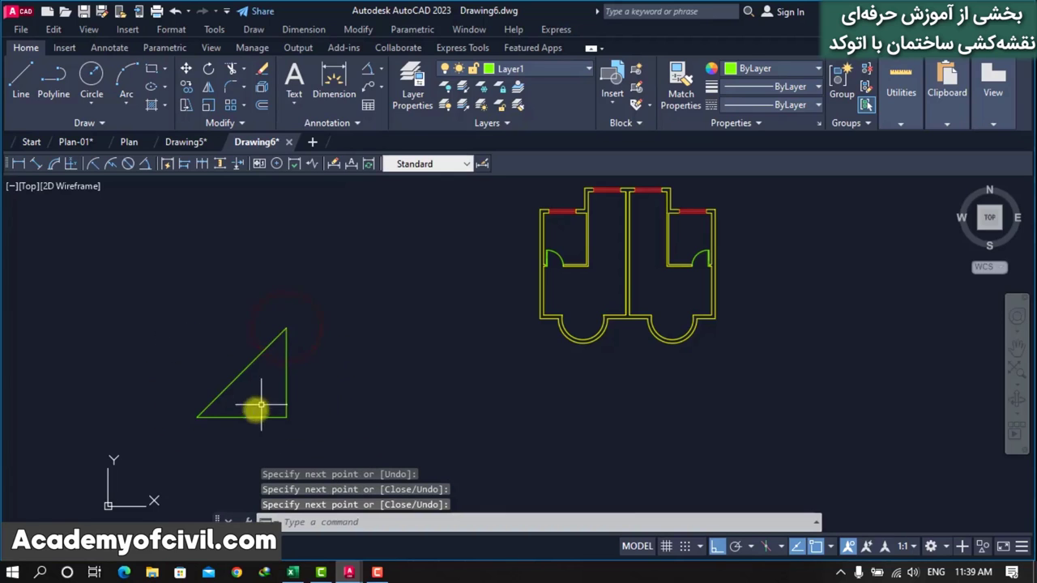
Erase the triangle's vertical and horizontal sides
{"action": "scroll", "coordinate": [219, 428], "scroll_direction": "up", "scroll_amount": 4}
{"action": "left_click", "coordinate": [442, 316]}
{"action": "left_click", "coordinate": [366, 365]}
{"action": "left_click", "coordinate": [367, 364]}
{"action": "left_click", "coordinate": [292, 419]}
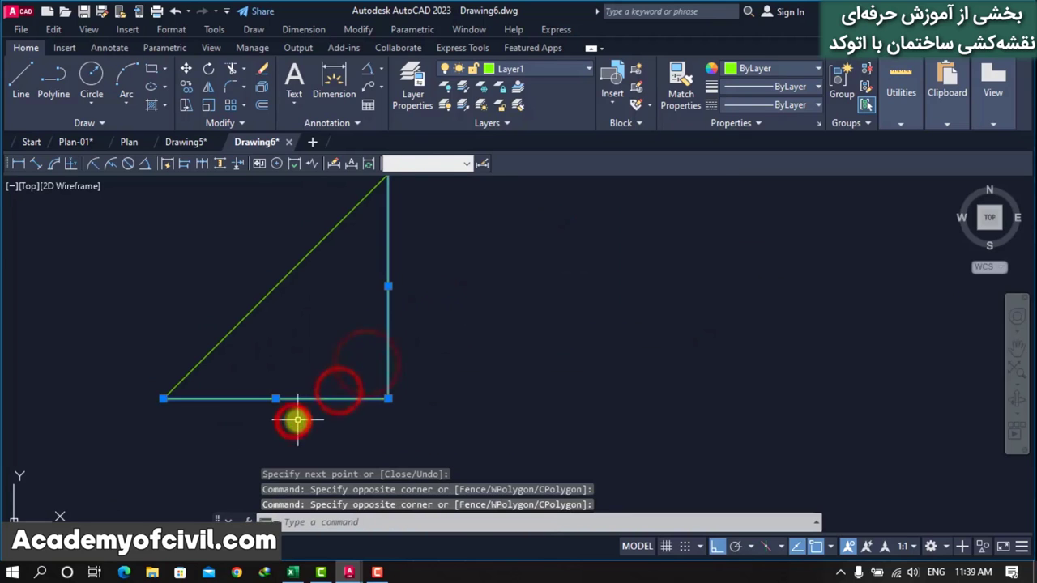
{"action": "key", "text": "Delete"}
Erase the remaining diagonal line and leftover practice geometry
{"action": "type", "text": "l"}
{"action": "key", "text": "Return"}
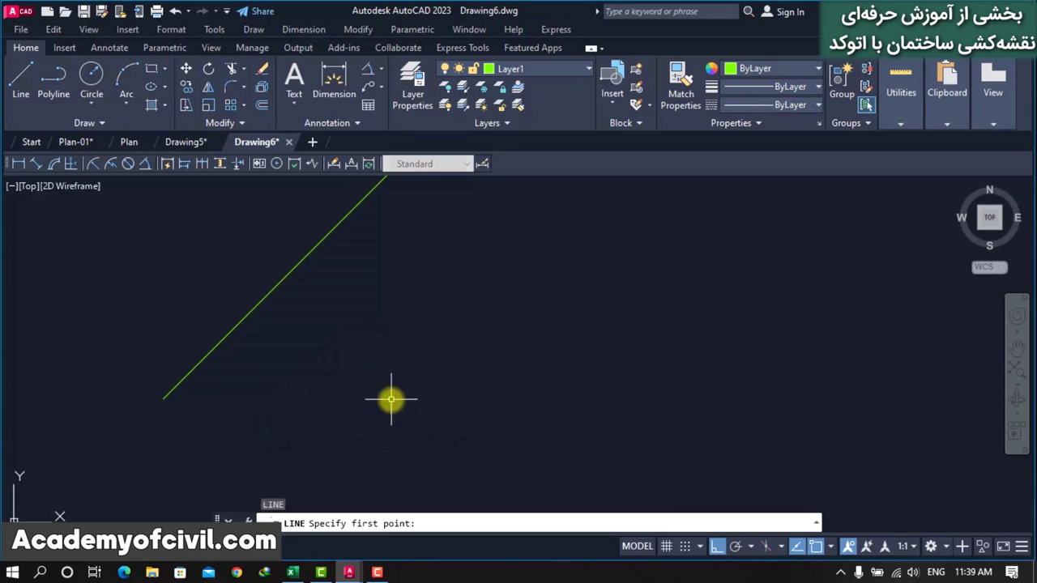
{"action": "key", "text": "Escape"}
{"action": "scroll", "coordinate": [289, 419], "scroll_direction": "down", "scroll_amount": 4}
{"action": "left_click", "coordinate": [400, 284]}
{"action": "left_click", "coordinate": [187, 429]}
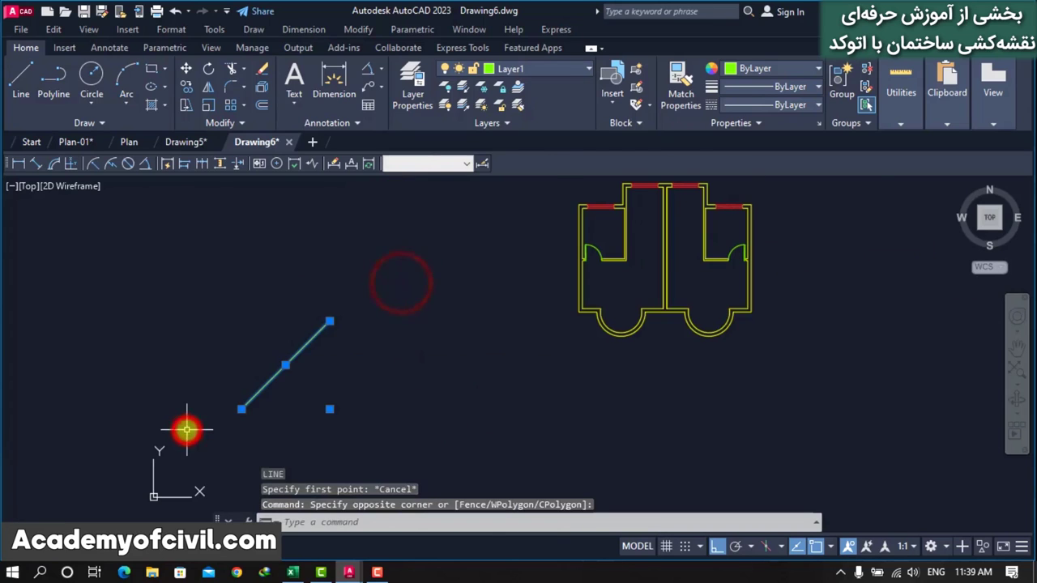
{"action": "key", "text": "Delete"}
Turn on Quadrant object snapping
{"action": "key", "text": "Return"}
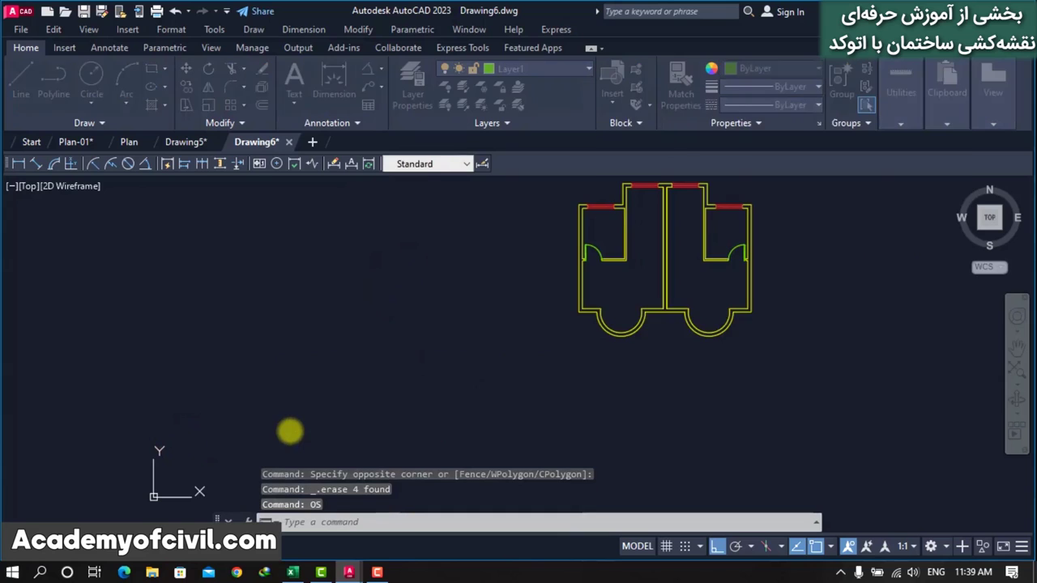
{"action": "left_click", "coordinate": [663, 311]}
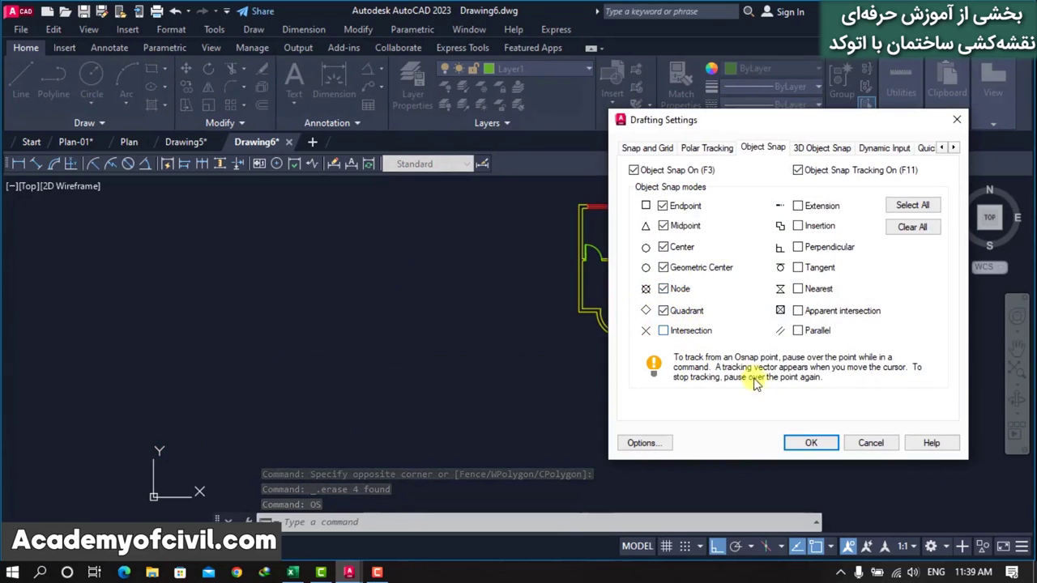
{"action": "left_click", "coordinate": [810, 443]}
Draw a circle to the right of the floor plan
{"action": "scroll", "coordinate": [850, 340], "scroll_direction": "up", "scroll_amount": 4}
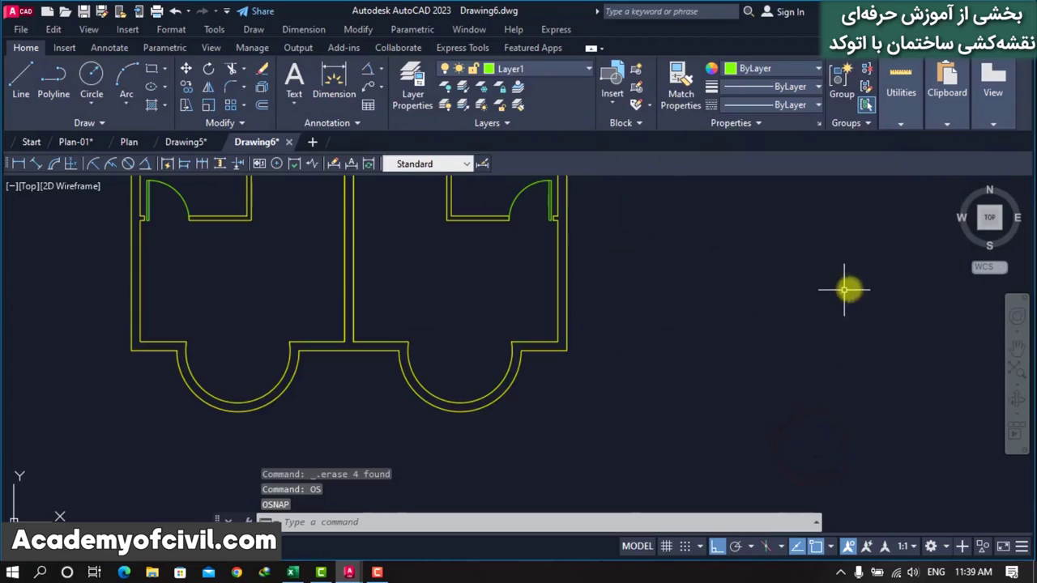
{"action": "type", "text": "c"}
{"action": "key", "text": "Return"}
{"action": "left_click", "coordinate": [737, 310]}
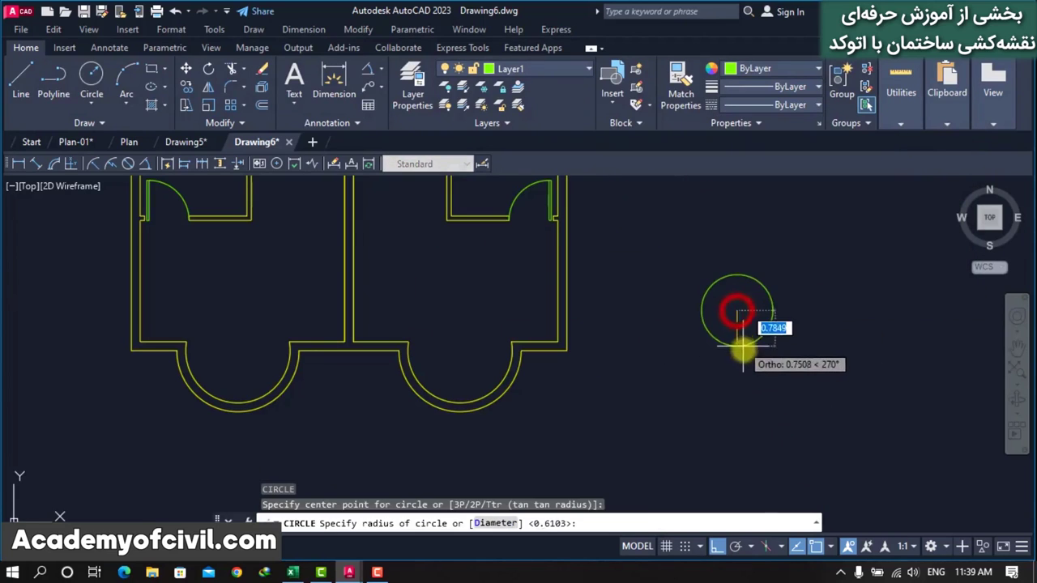
{"action": "left_click", "coordinate": [742, 350]}
Make Red the current drawing colour
{"action": "scroll", "coordinate": [834, 296], "scroll_direction": "up", "scroll_amount": 4}
{"action": "left_click", "coordinate": [755, 69]}
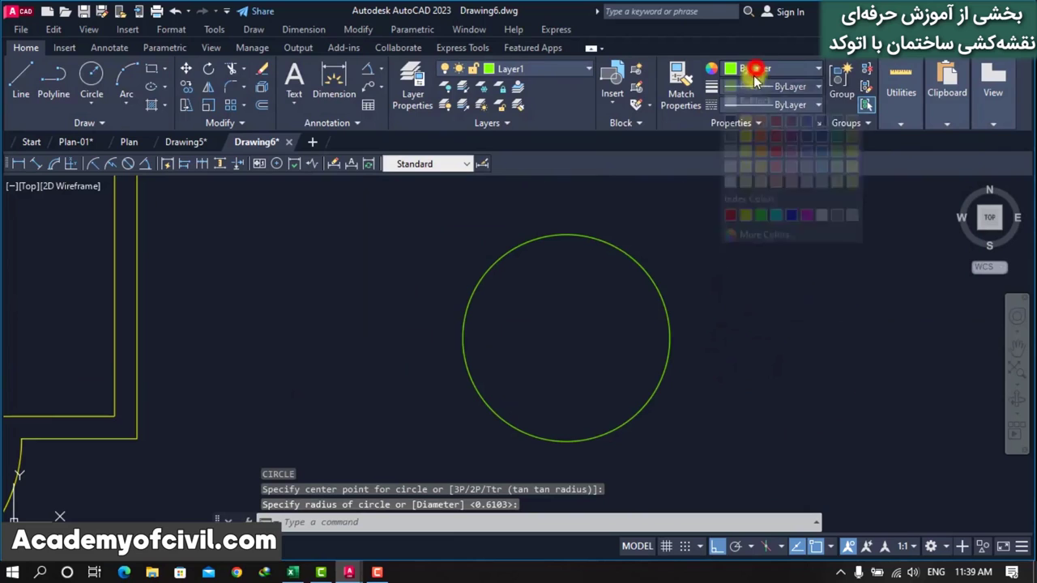
{"action": "left_click", "coordinate": [730, 215]}
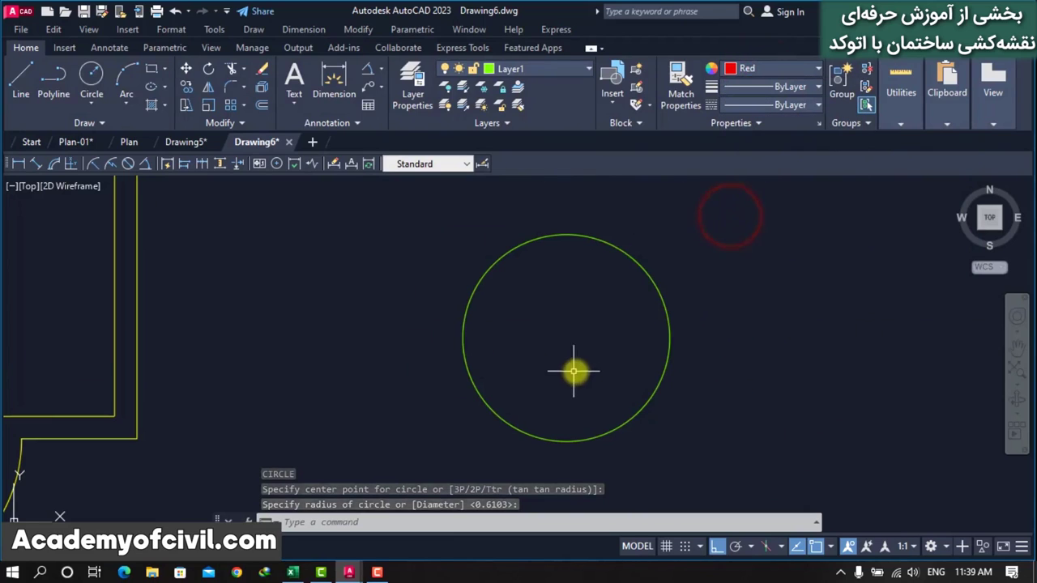
{"action": "middle_click_drag", "start_coordinate": [618, 354], "coordinate": [588, 363]}
Draw a closed red diamond through the circle's right, top, left and bottom quadrants
{"action": "type", "text": "l"}
{"action": "key", "text": "Return"}
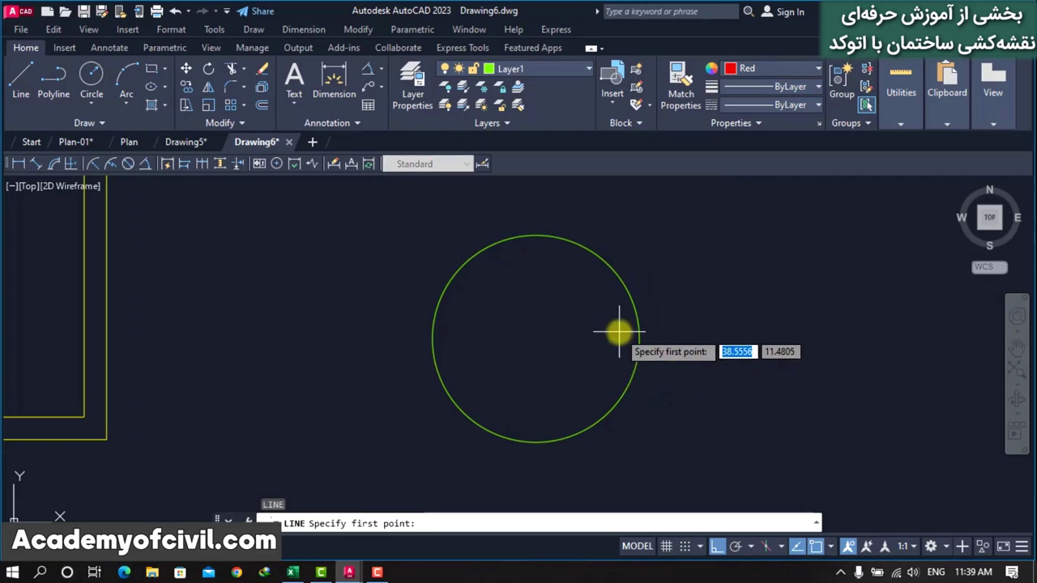
{"action": "left_click", "coordinate": [639, 340]}
{"action": "left_click", "coordinate": [536, 236]}
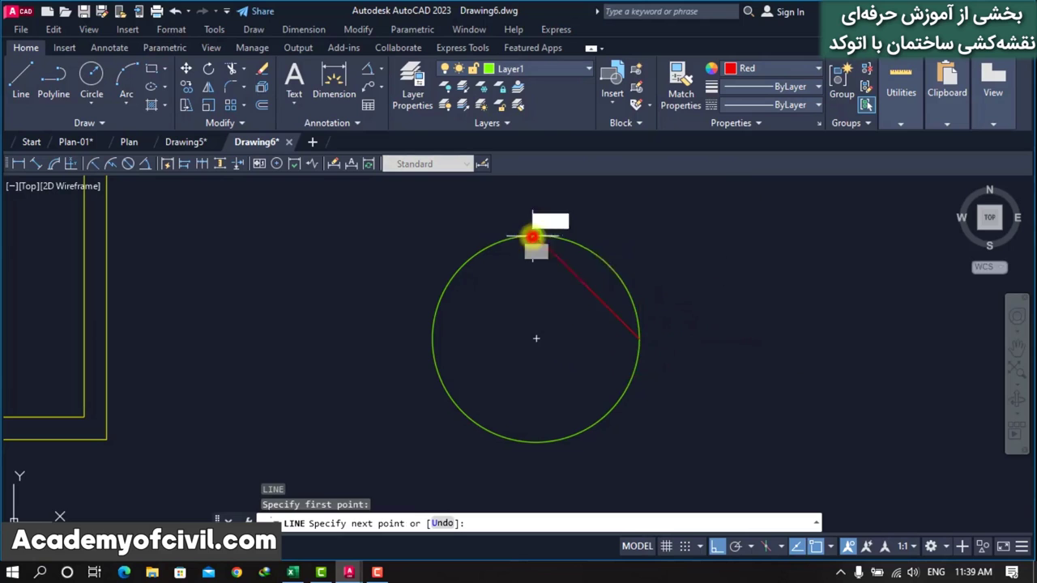
{"action": "left_click", "coordinate": [432, 342]}
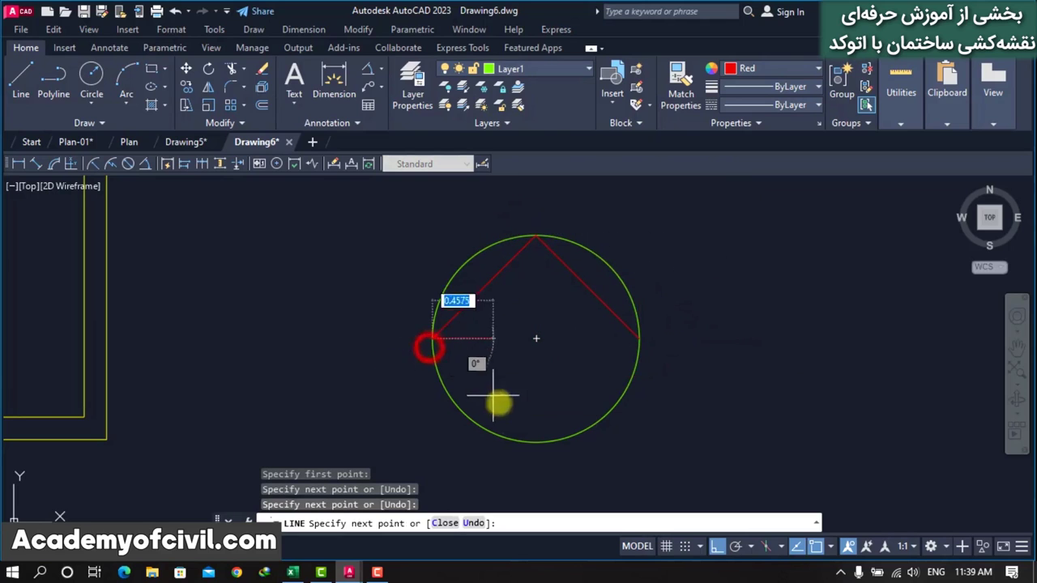
{"action": "left_click", "coordinate": [534, 442]}
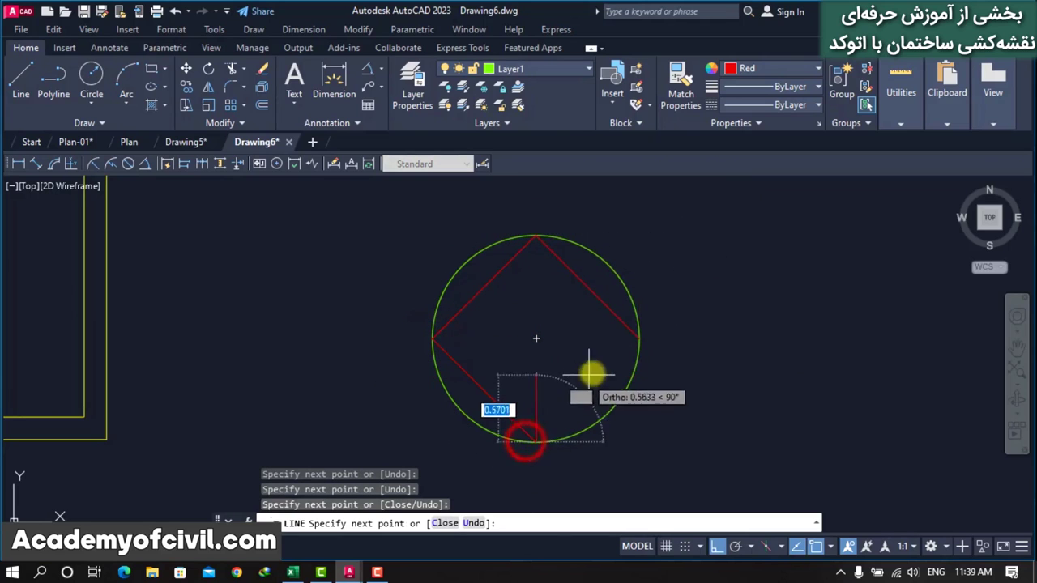
{"action": "left_click", "coordinate": [639, 341]}
{"action": "key", "text": "Return"}
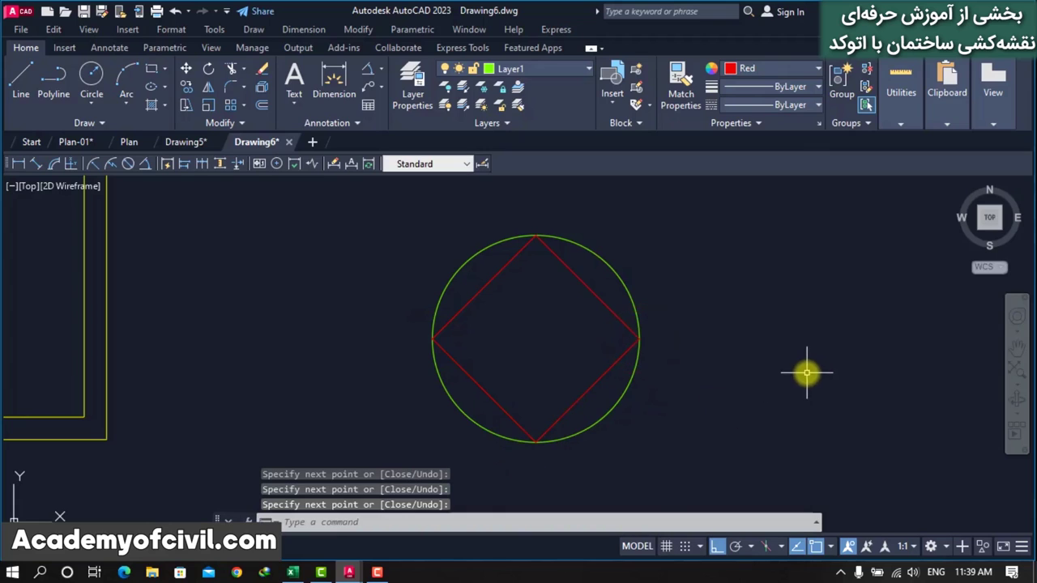
{"action": "left_click", "coordinate": [774, 70]}
Make 169,83,160 the current colour and draw a closed square inside the diamond
{"action": "left_click", "coordinate": [793, 151]}
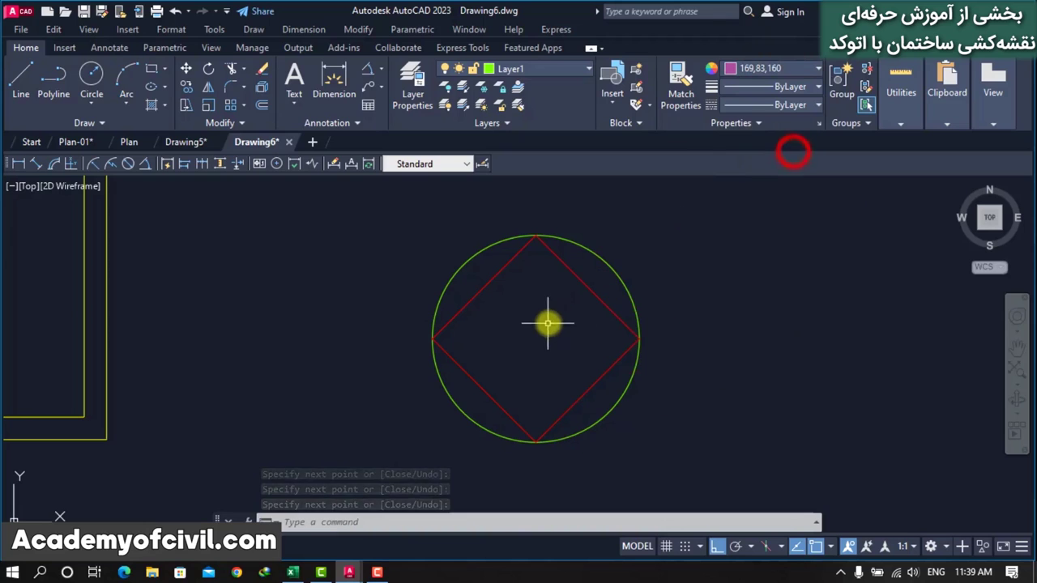
{"action": "key", "text": "Return"}
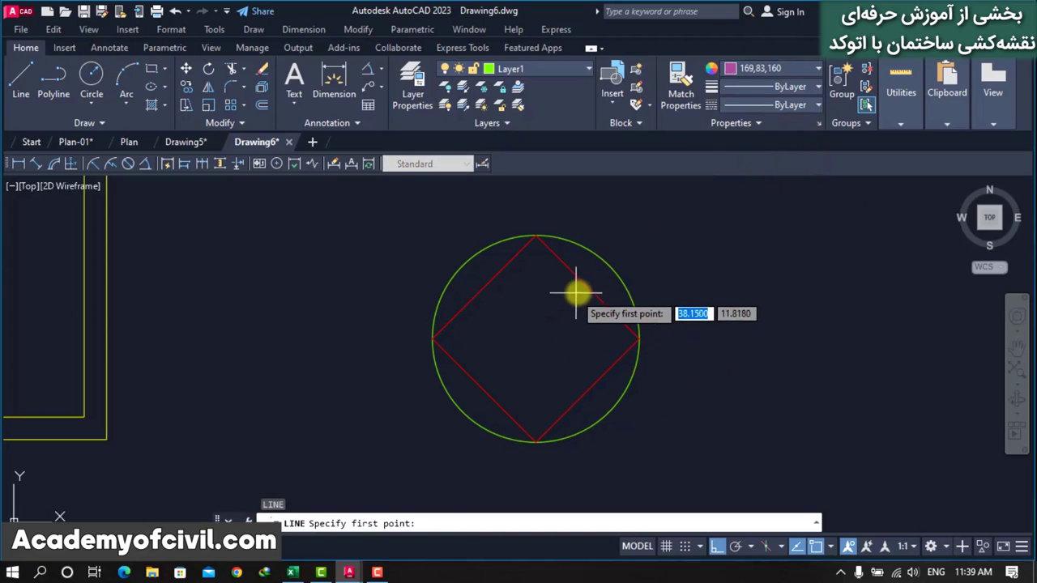
{"action": "left_click", "coordinate": [587, 288]}
{"action": "left_click", "coordinate": [479, 289]}
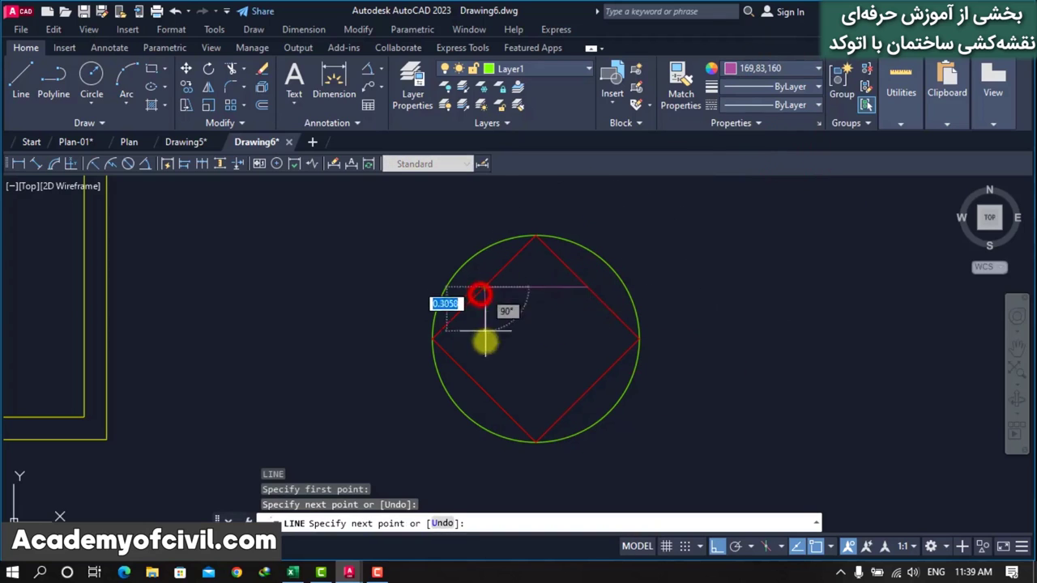
{"action": "left_click", "coordinate": [484, 390]}
{"action": "left_click", "coordinate": [590, 391]}
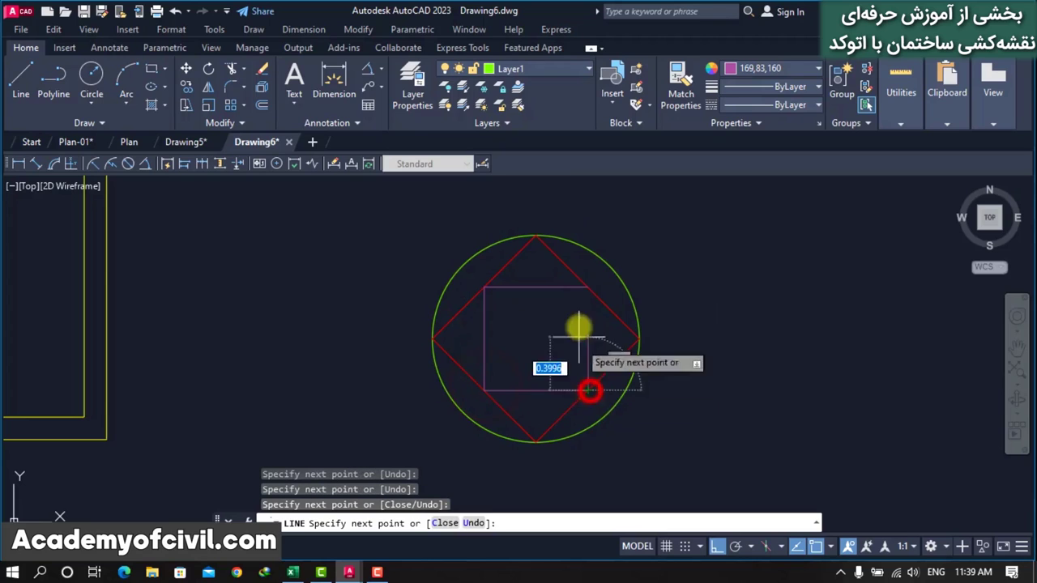
{"action": "left_click", "coordinate": [588, 288]}
{"action": "key", "text": "Return"}
{"action": "scroll", "coordinate": [348, 307], "scroll_direction": "down", "scroll_amount": 2}
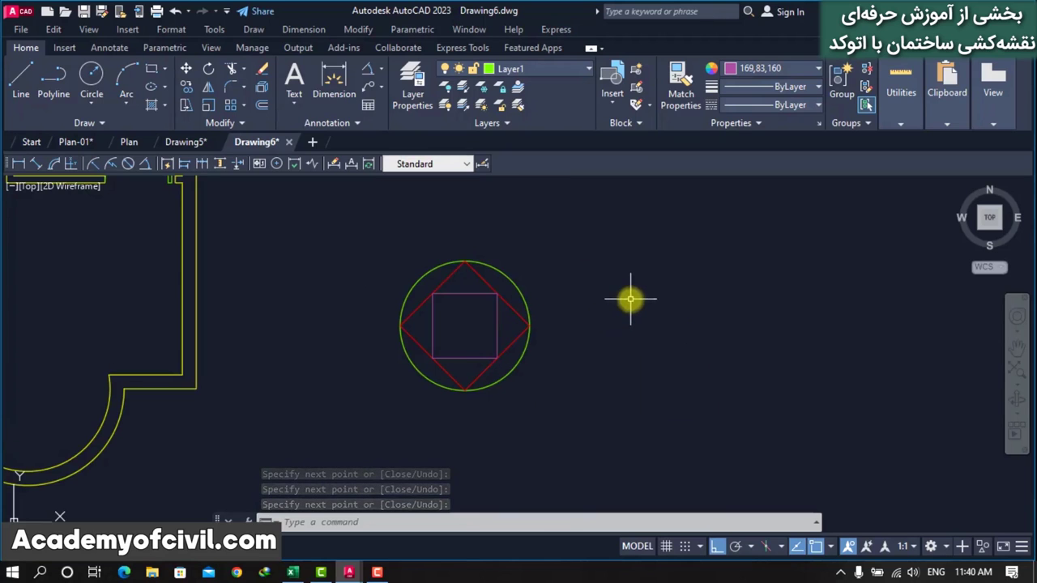
{"action": "middle_click_drag", "start_coordinate": [630, 296], "coordinate": [614, 307]}
Reopen the object snap settings with OS and tick Quadrant
{"action": "type", "text": "os"}
{"action": "key", "text": "Return"}
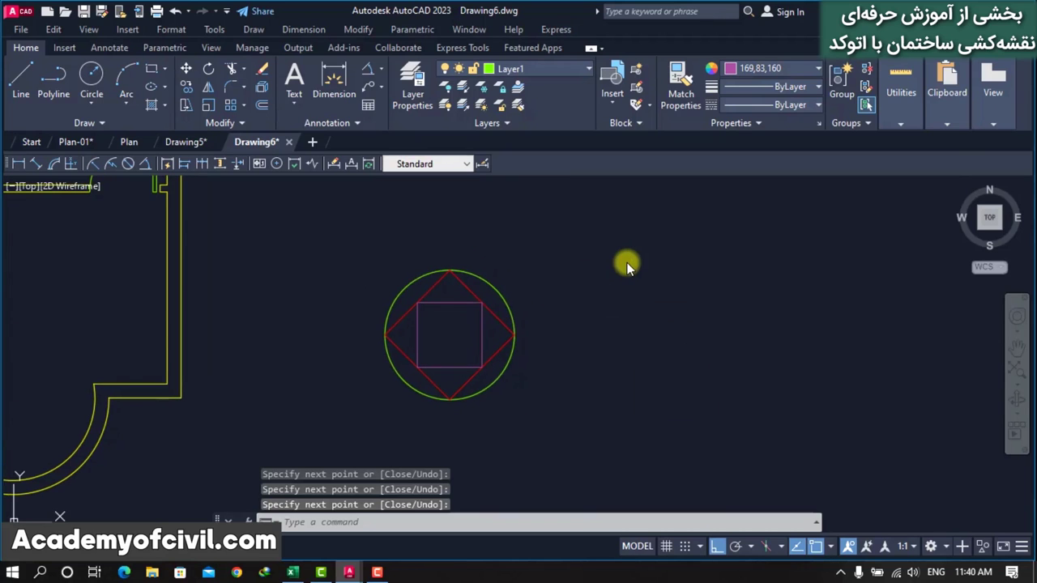
{"action": "left_click", "coordinate": [660, 312]}
Turn on Intersection object snapping
{"action": "left_click", "coordinate": [662, 332]}
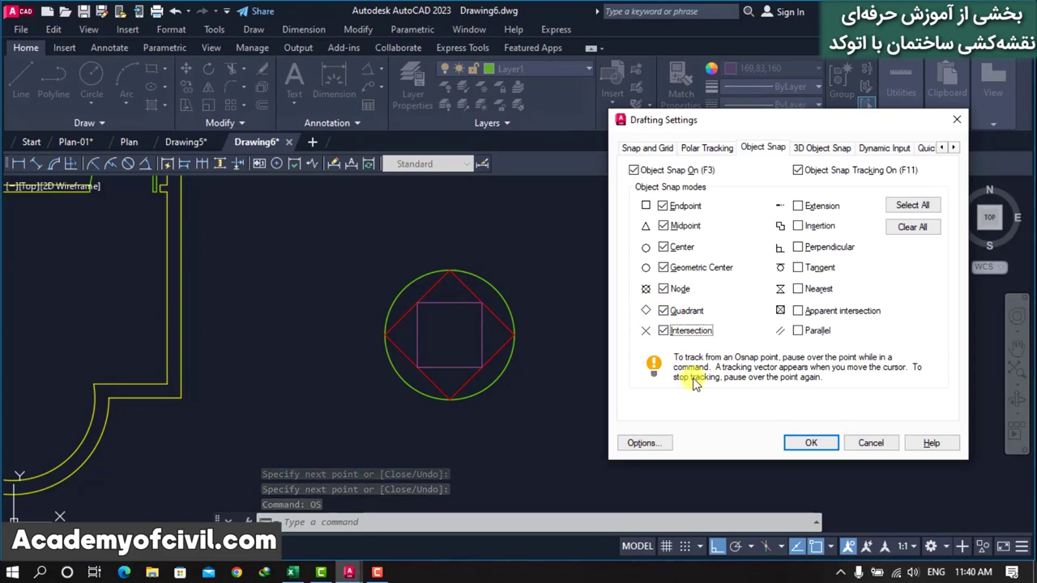
{"action": "left_click", "coordinate": [810, 440]}
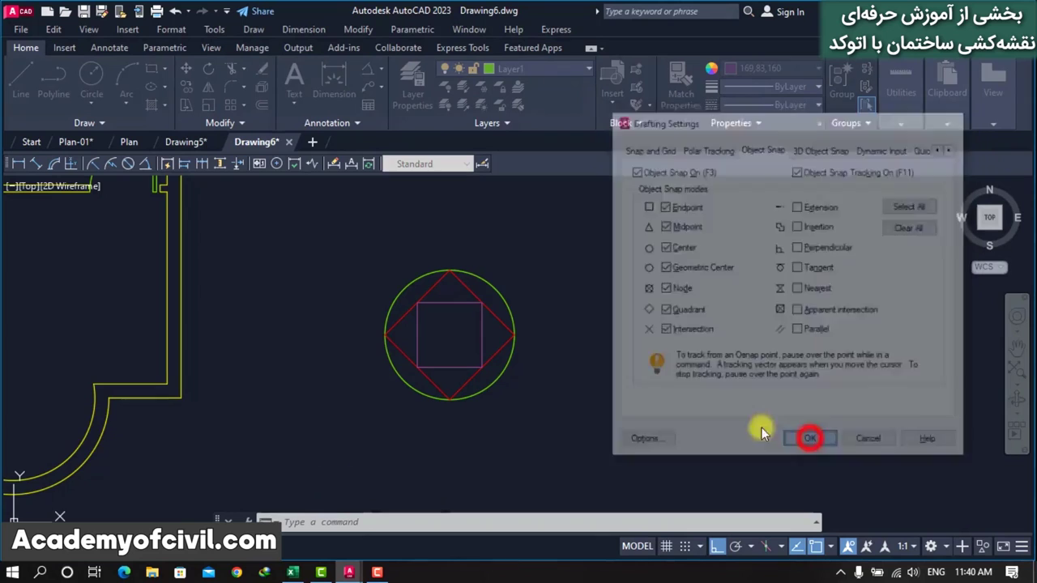
{"action": "scroll", "coordinate": [693, 389], "scroll_direction": "down", "scroll_amount": 4}
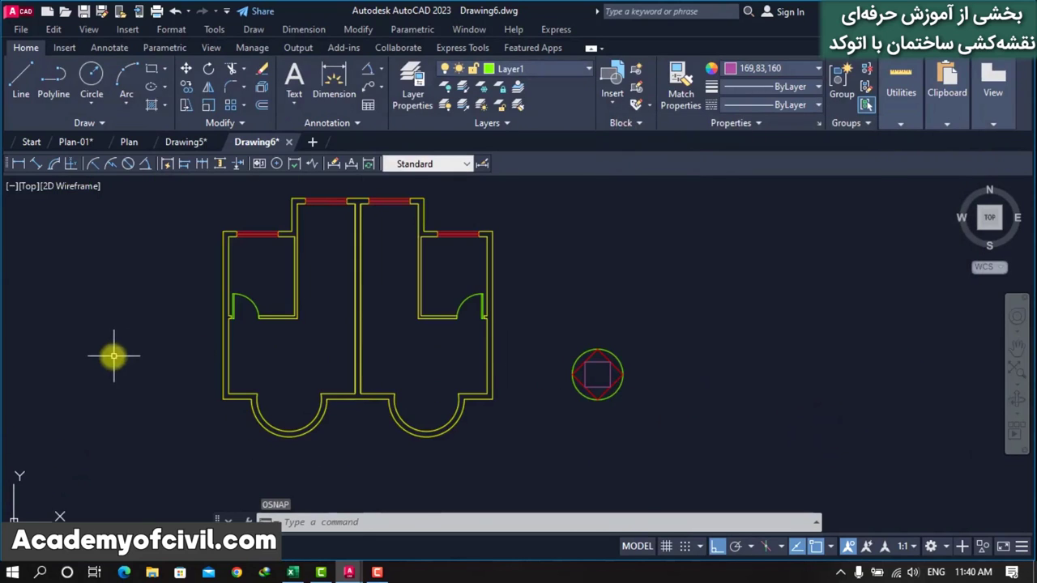
{"action": "scroll", "coordinate": [114, 355], "scroll_direction": "up", "scroll_amount": 5}
{"action": "scroll", "coordinate": [628, 362], "scroll_direction": "down", "scroll_amount": 1}
Draw a horizontal magenta line across the plan wall
{"action": "key", "text": "l"}
{"action": "key", "text": "Return"}
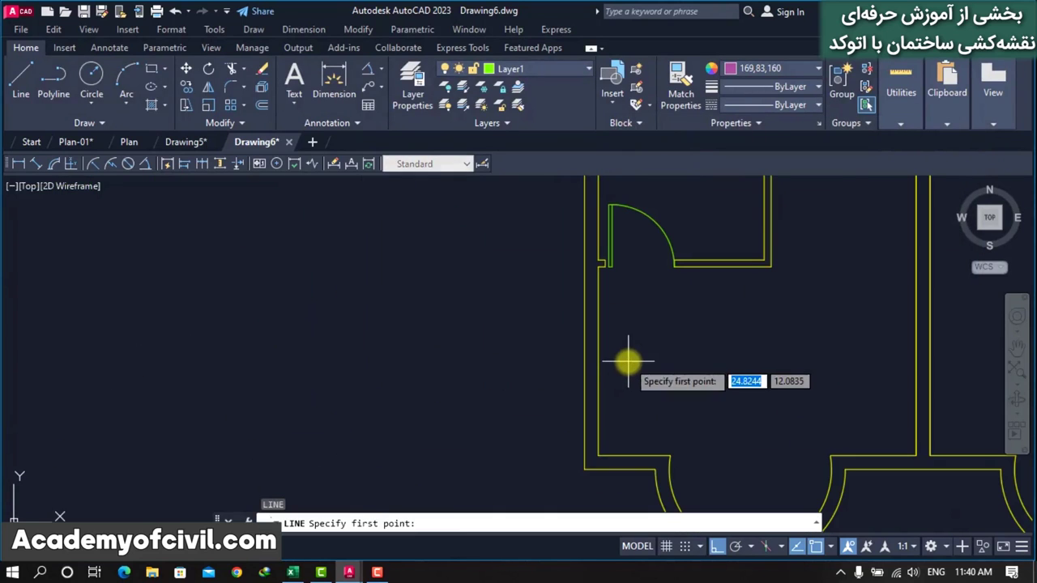
{"action": "left_click", "coordinate": [628, 362]}
{"action": "left_click", "coordinate": [461, 362]}
{"action": "key", "text": "Return"}
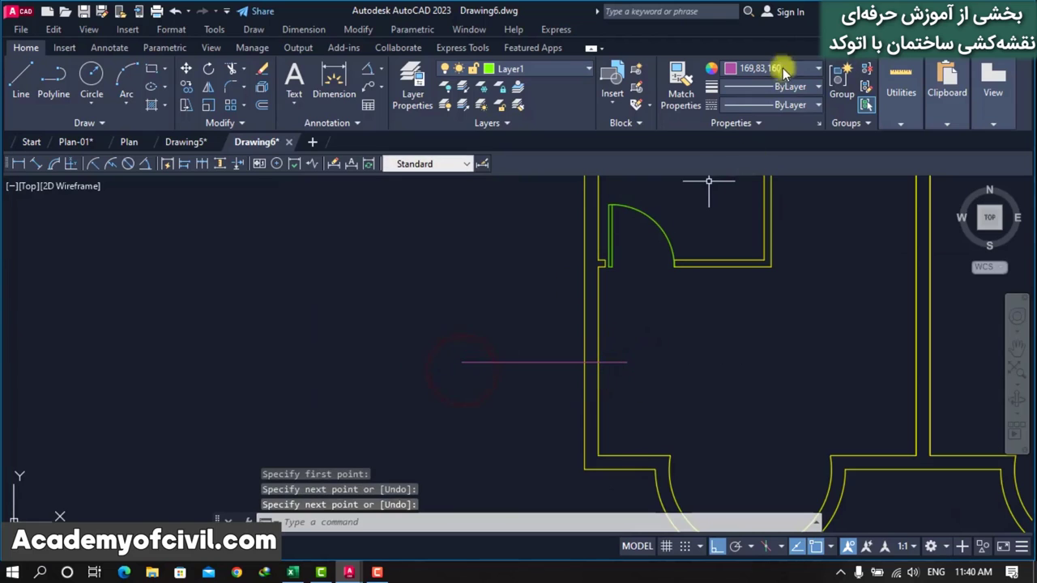
Set the current object colour back to ByLayer
{"action": "left_click", "coordinate": [784, 68]}
{"action": "left_click", "coordinate": [769, 86]}
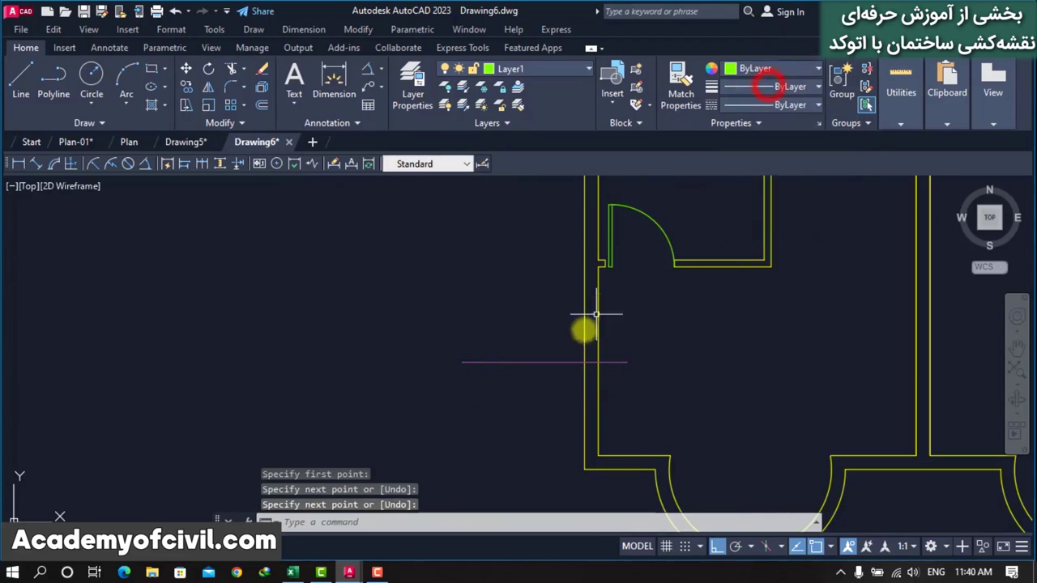
{"action": "scroll", "coordinate": [580, 355], "scroll_direction": "up", "scroll_amount": 3}
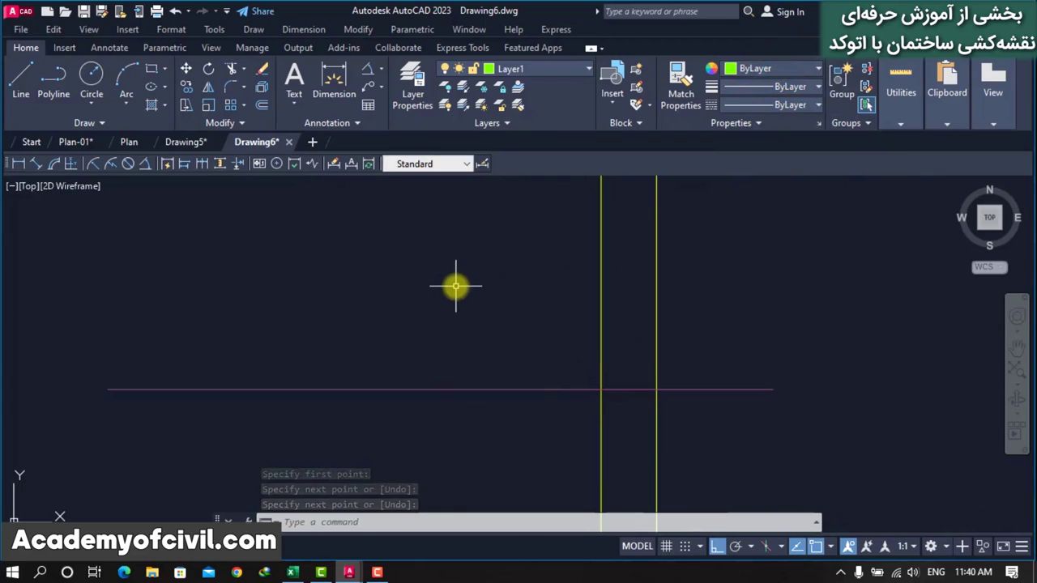
{"action": "scroll", "coordinate": [456, 285], "scroll_direction": "down", "scroll_amount": 2}
{"action": "type", "text": "c"}
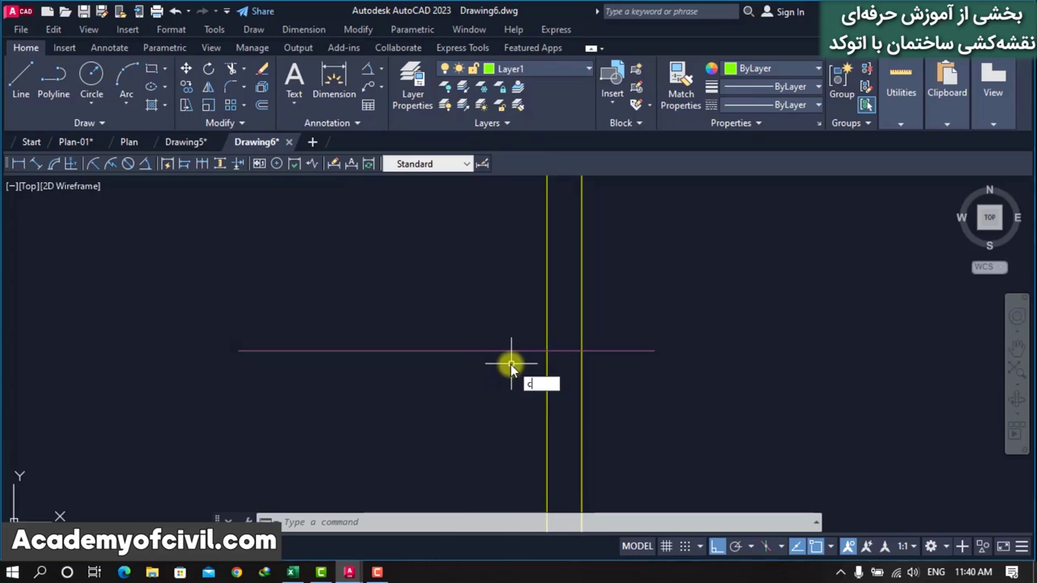
Draw a green circle centred on the line-wall intersection
{"action": "key", "text": "Return"}
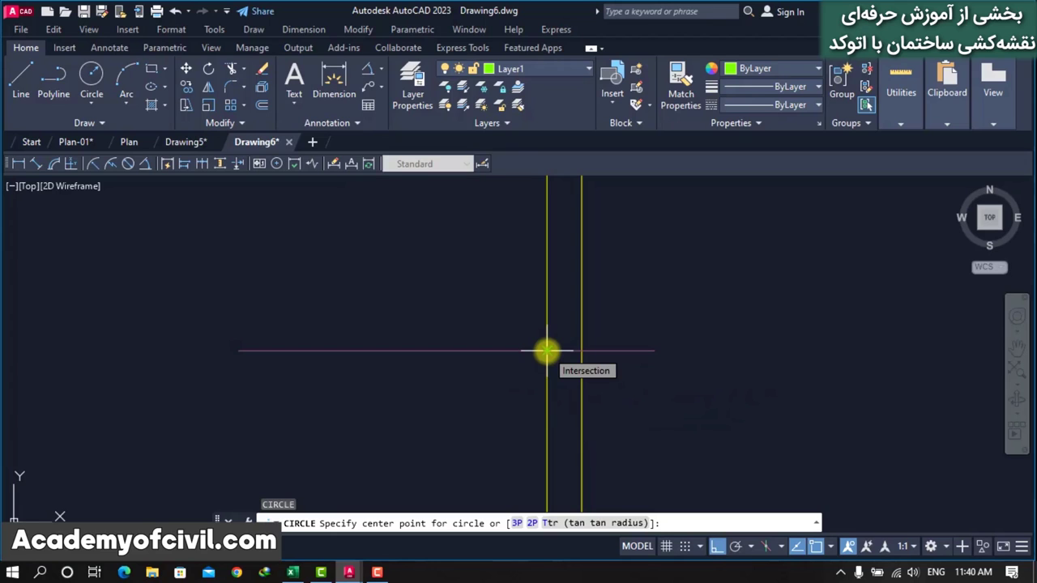
{"action": "left_click", "coordinate": [546, 350]}
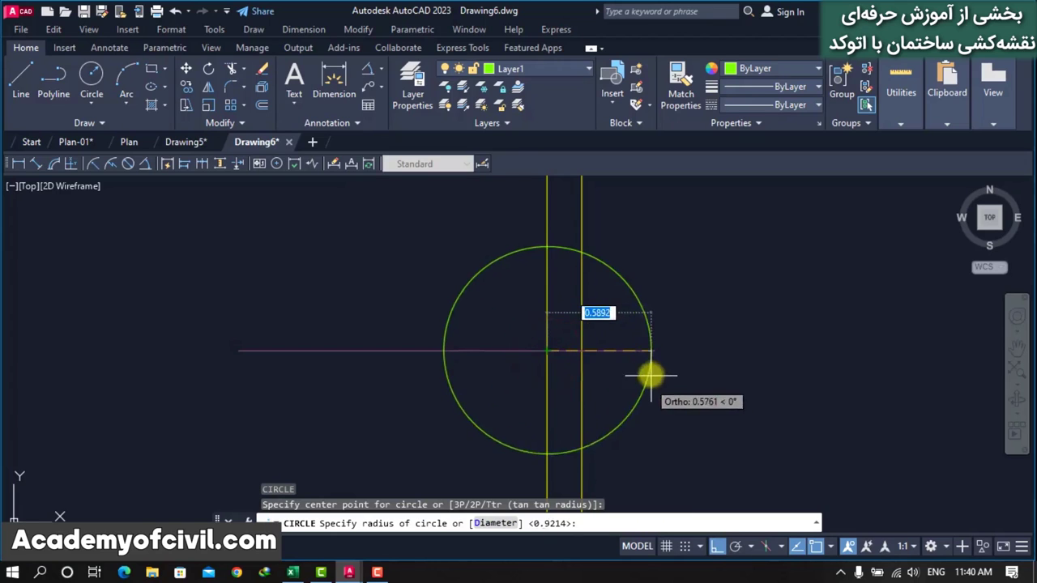
{"action": "left_click", "coordinate": [655, 350]}
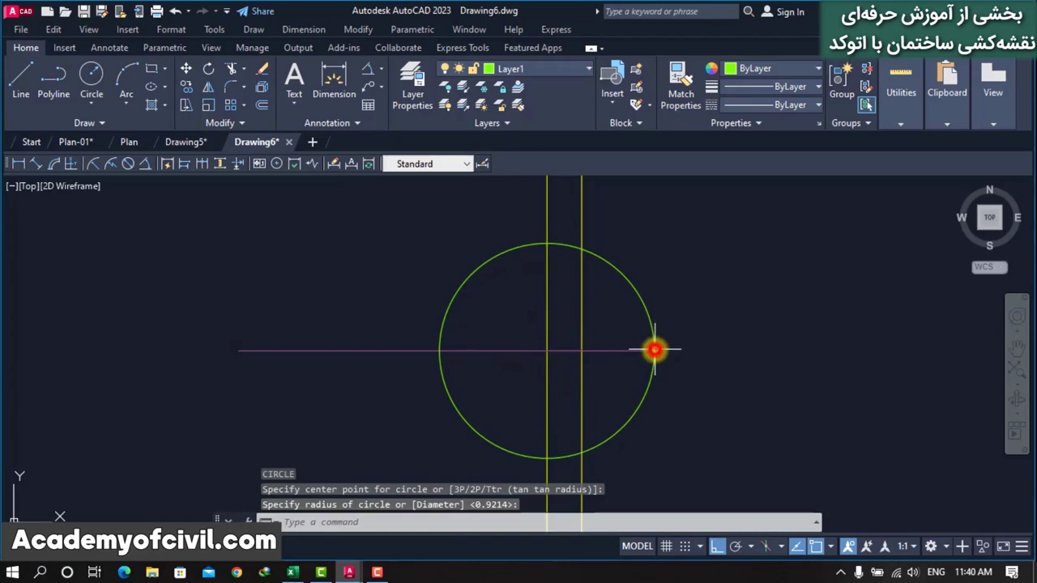
{"action": "left_click", "coordinate": [643, 400]}
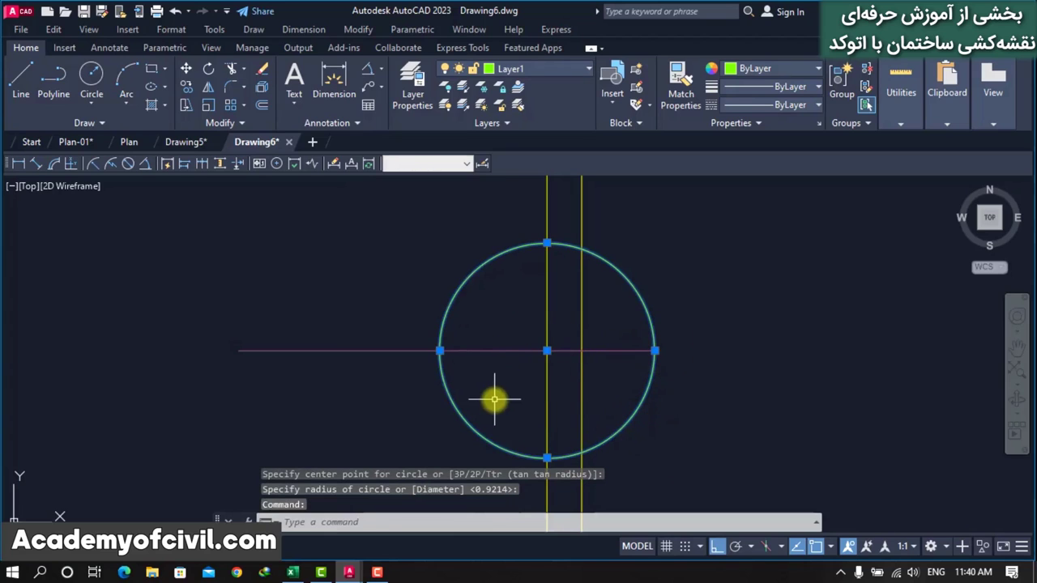
{"action": "key", "text": "Escape"}
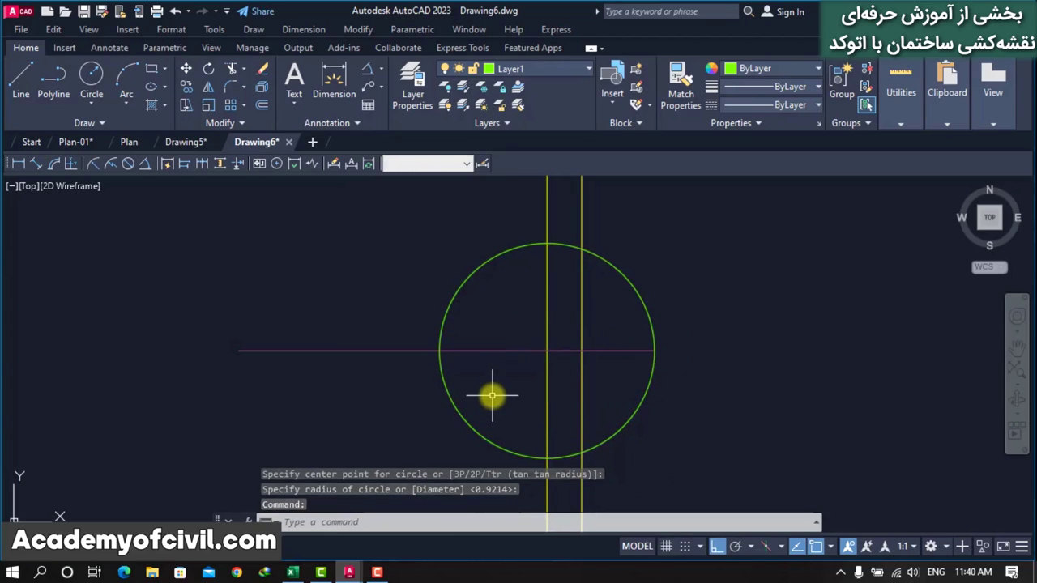
{"action": "left_click", "coordinate": [492, 395]}
Turn on Extension object snapping
{"action": "type", "text": "os"}
{"action": "key", "text": "Return"}
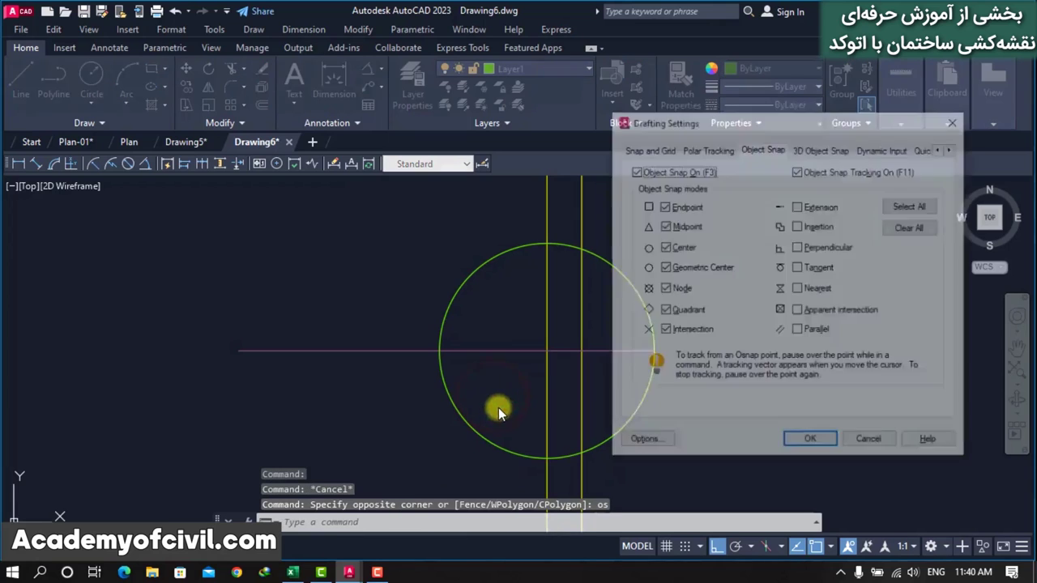
{"action": "left_click", "coordinate": [798, 206]}
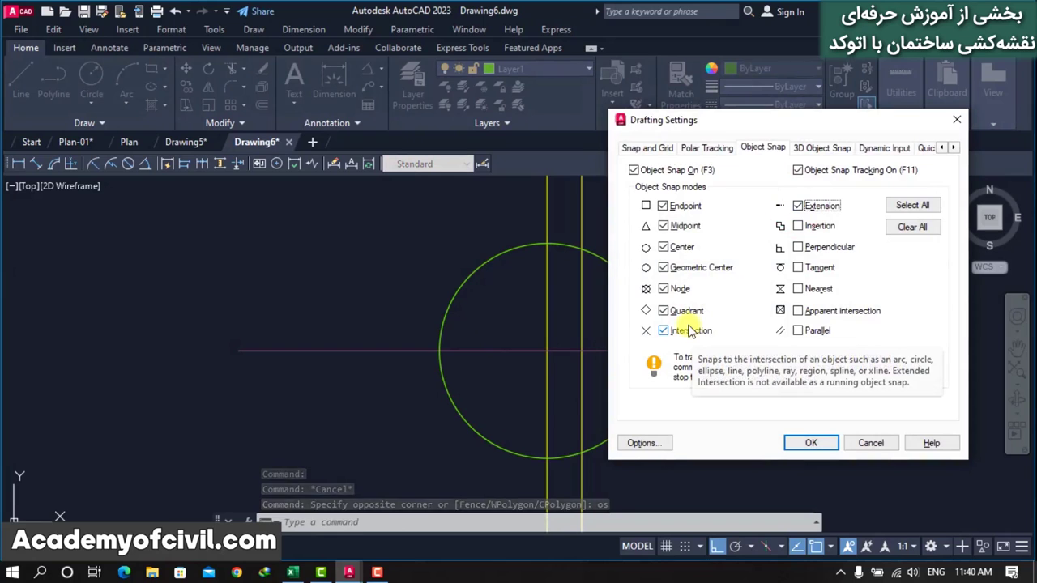
{"action": "left_click", "coordinate": [814, 443]}
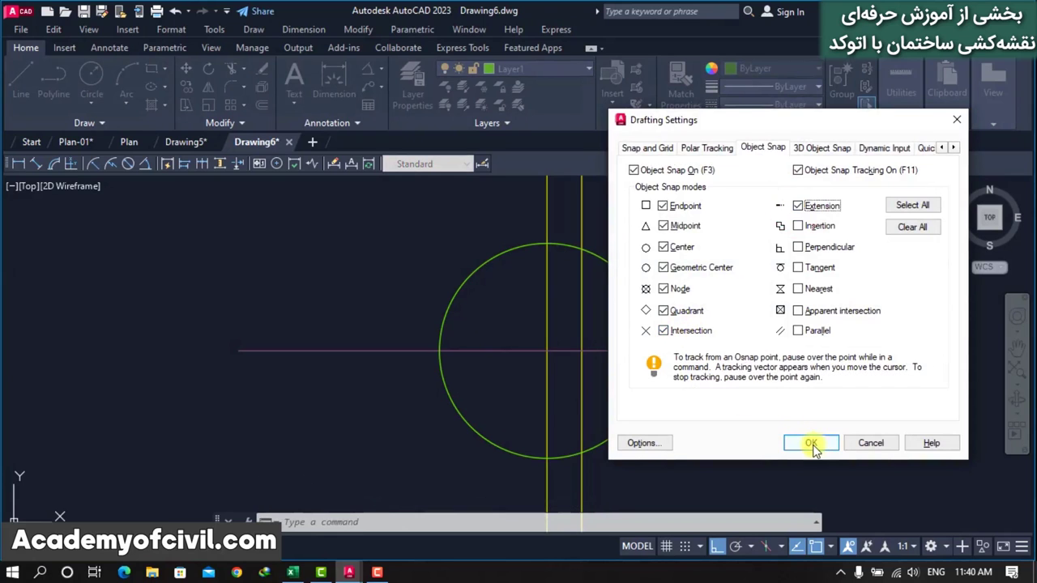
{"action": "scroll", "coordinate": [741, 356], "scroll_direction": "down", "scroll_amount": 2}
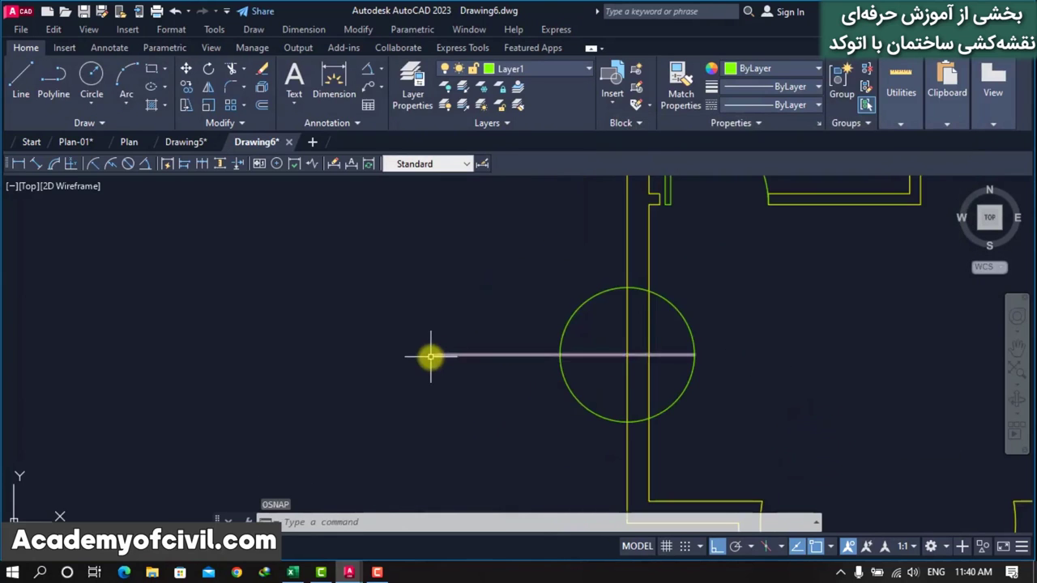
{"action": "scroll", "coordinate": [421, 356], "scroll_direction": "up", "scroll_amount": 4}
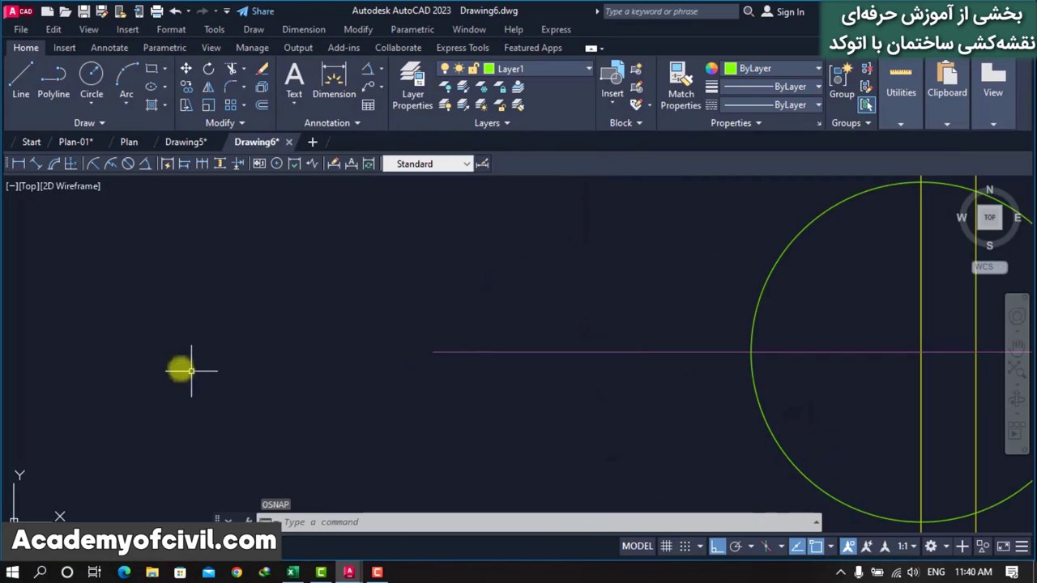
Draw a short green line along the magenta line's extension, then reopen the snap settings
{"action": "type", "text": "l"}
{"action": "key", "text": "Return"}
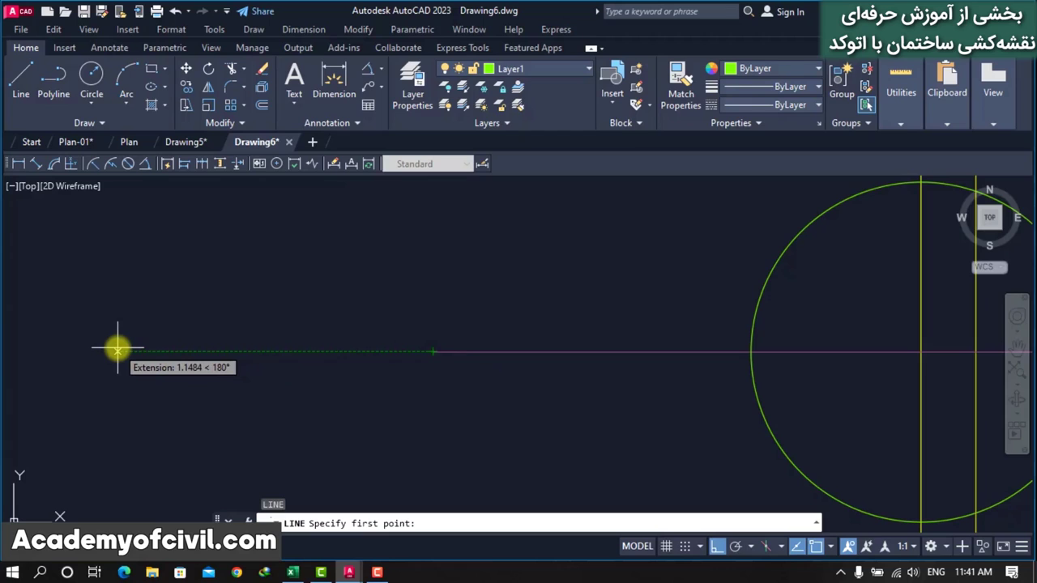
{"action": "left_click", "coordinate": [118, 350]}
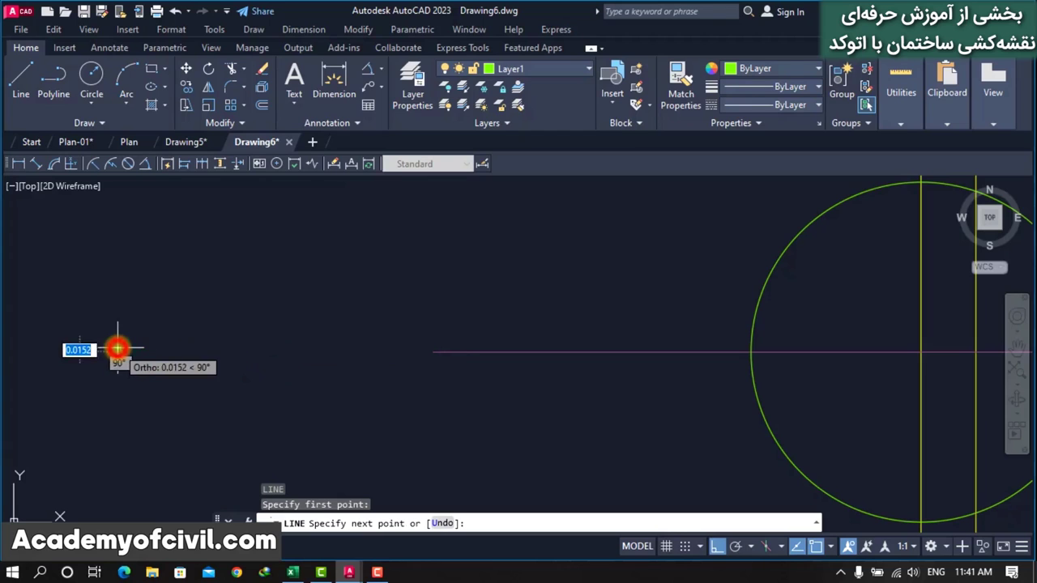
{"action": "left_click", "coordinate": [278, 352]}
{"action": "key", "text": "Return"}
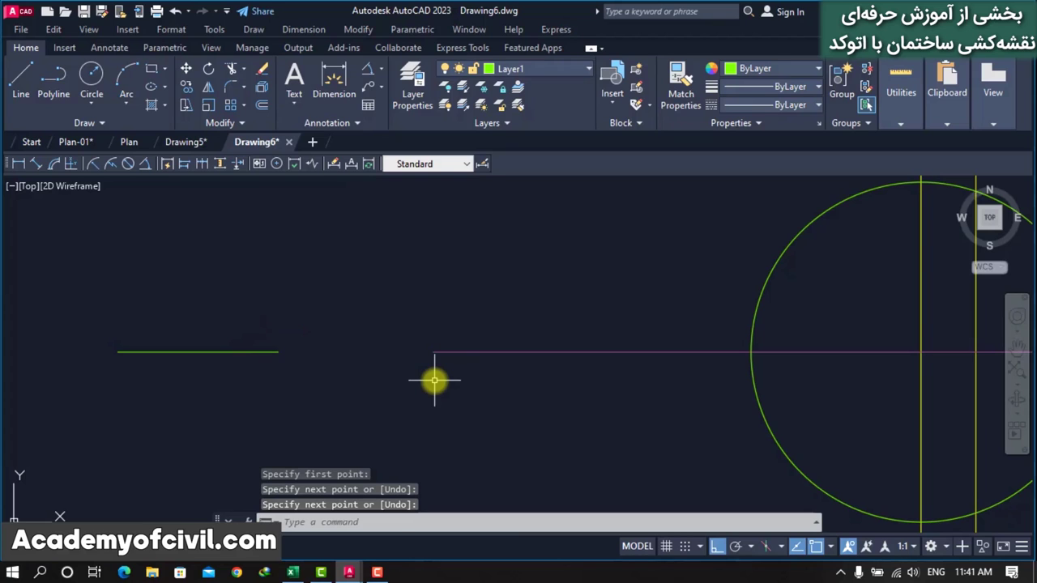
{"action": "type", "text": "o"}
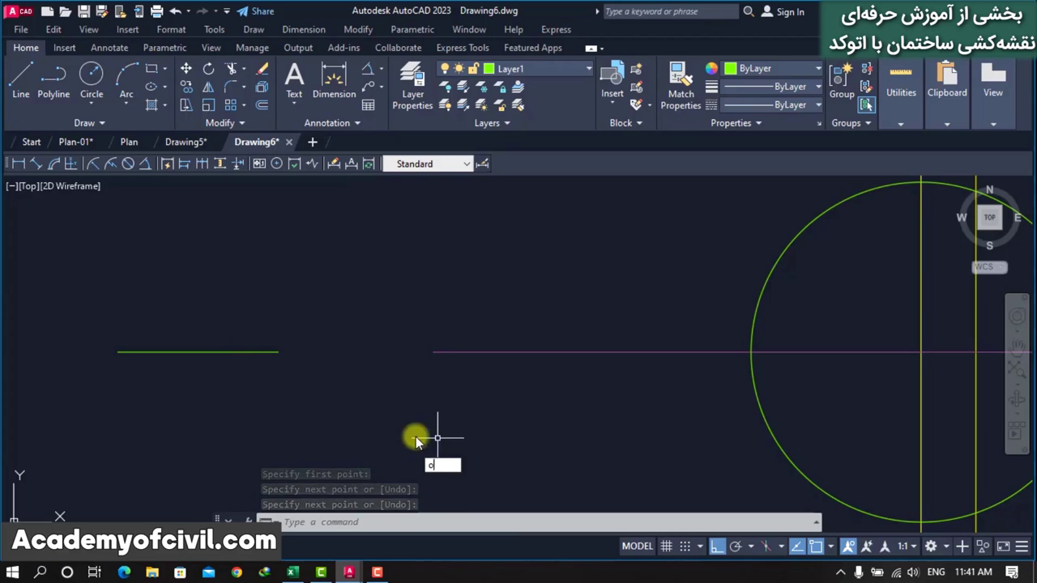
{"action": "type", "text": "s"}
{"action": "key", "text": "Return"}
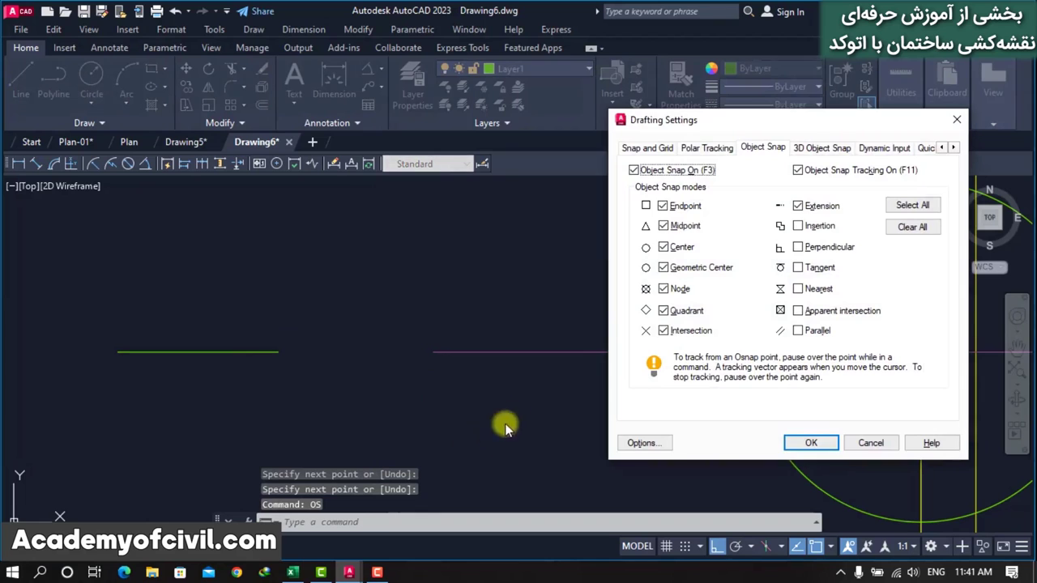
Turn on Insertion snapping and add multiline text 0225 at the short line's end
{"action": "left_click", "coordinate": [800, 228]}
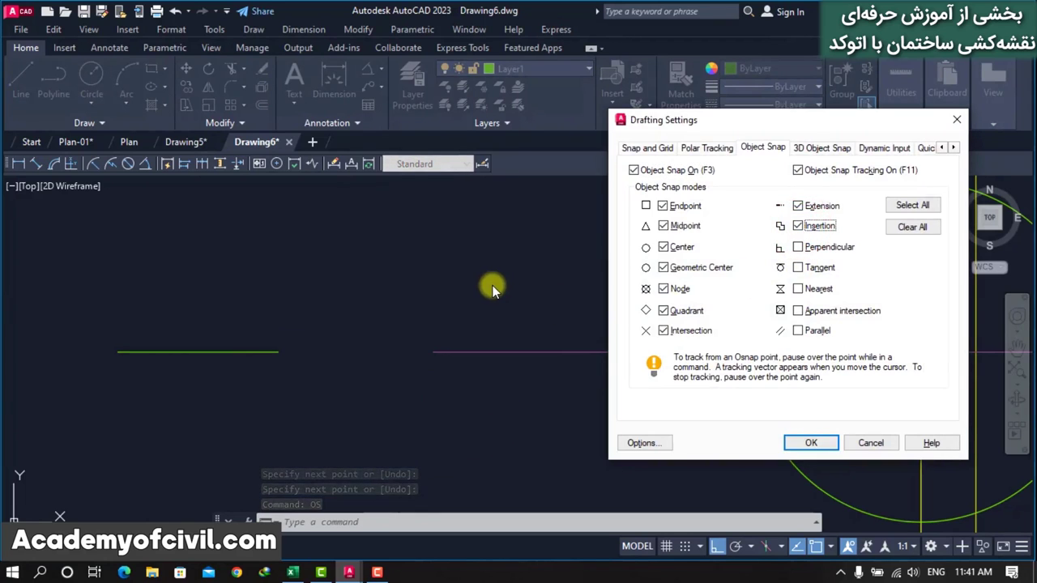
{"action": "left_click", "coordinate": [811, 442]}
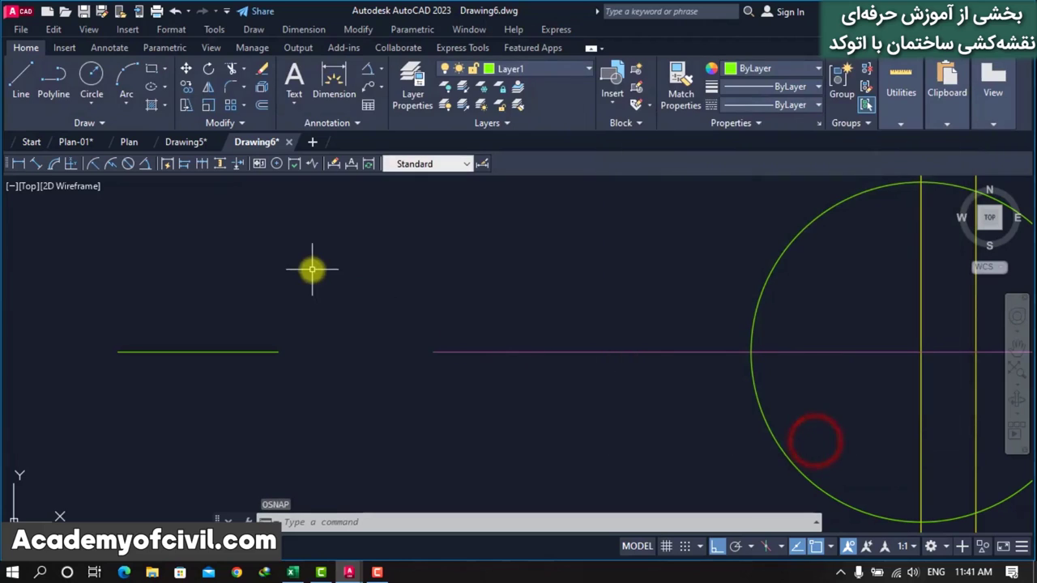
{"action": "type", "text": "t"}
{"action": "key", "text": "Return"}
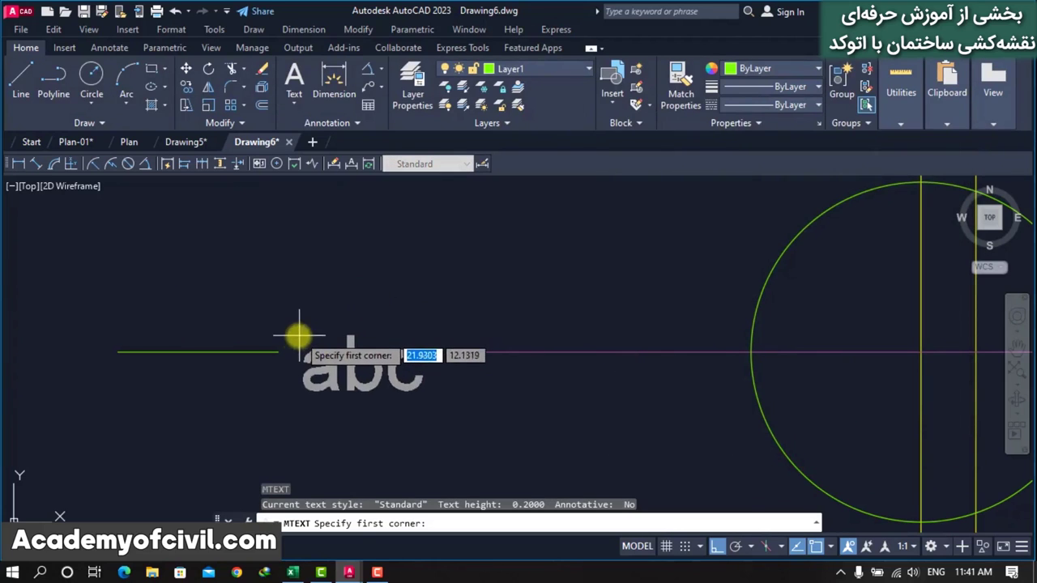
{"action": "left_click", "coordinate": [279, 347]}
{"action": "left_click", "coordinate": [438, 350]}
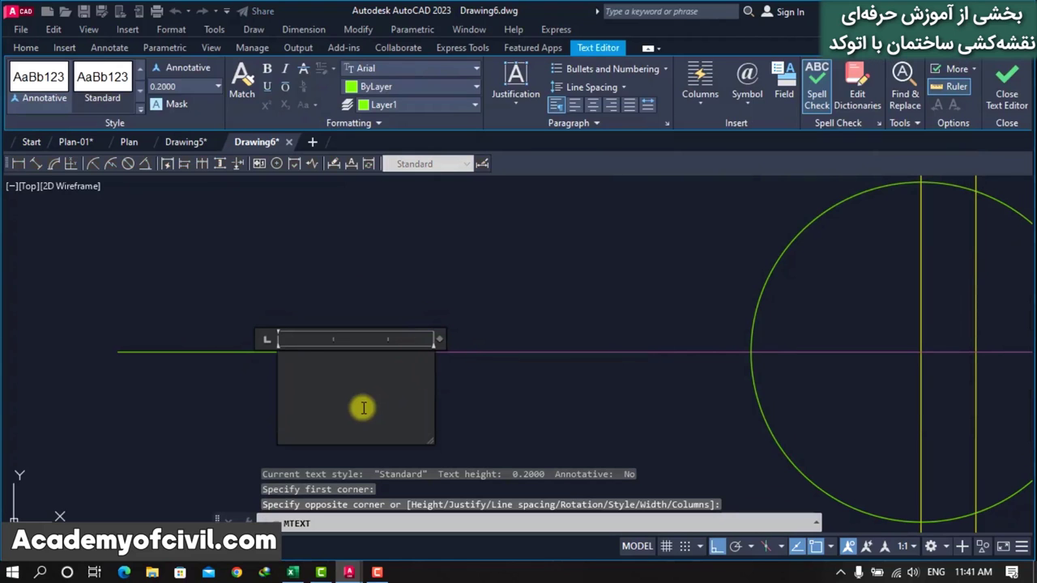
{"action": "type", "text": "02"}
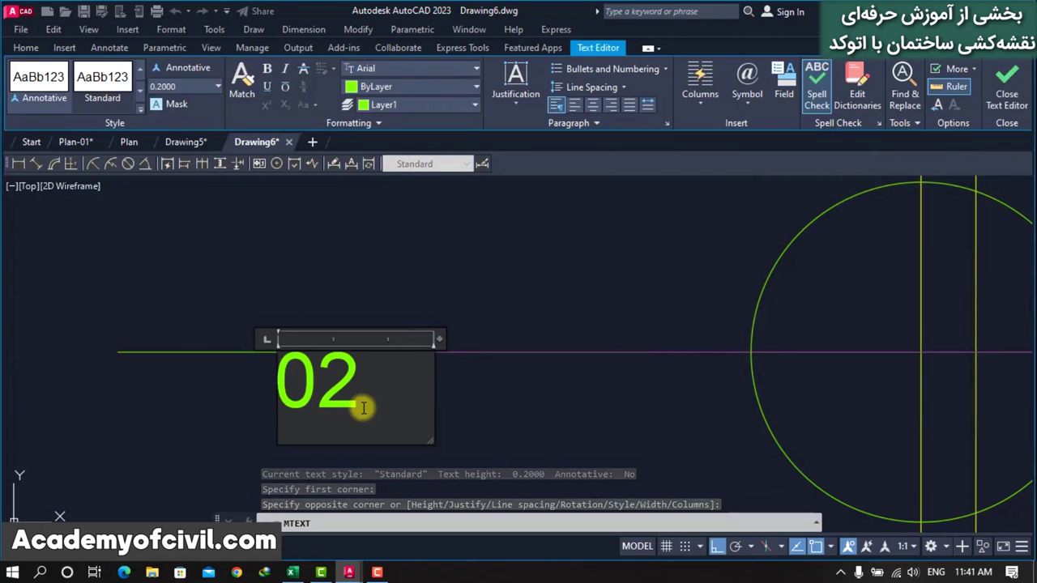
{"action": "type", "text": "25"}
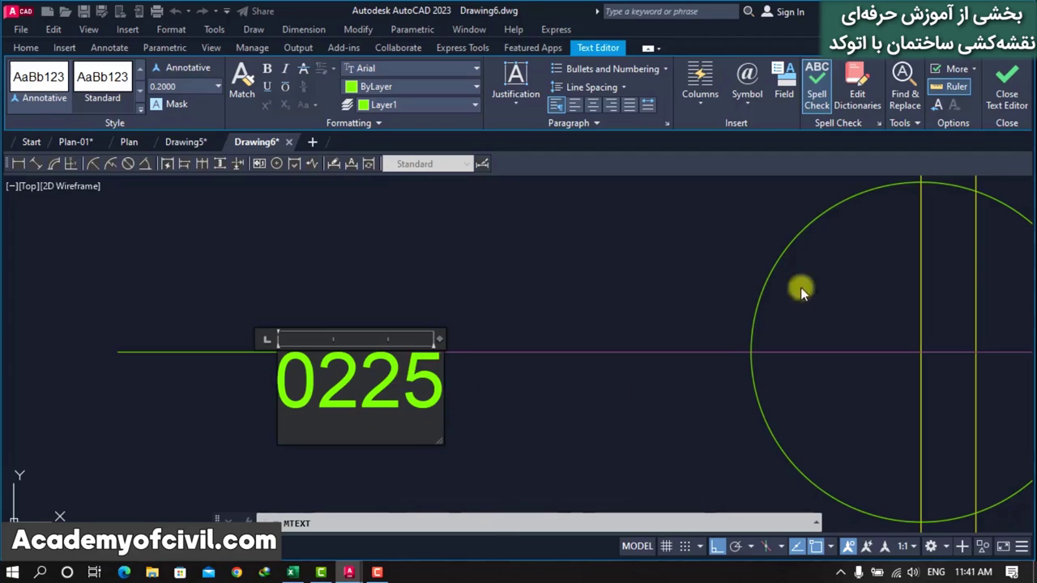
{"action": "left_click", "coordinate": [1007, 78]}
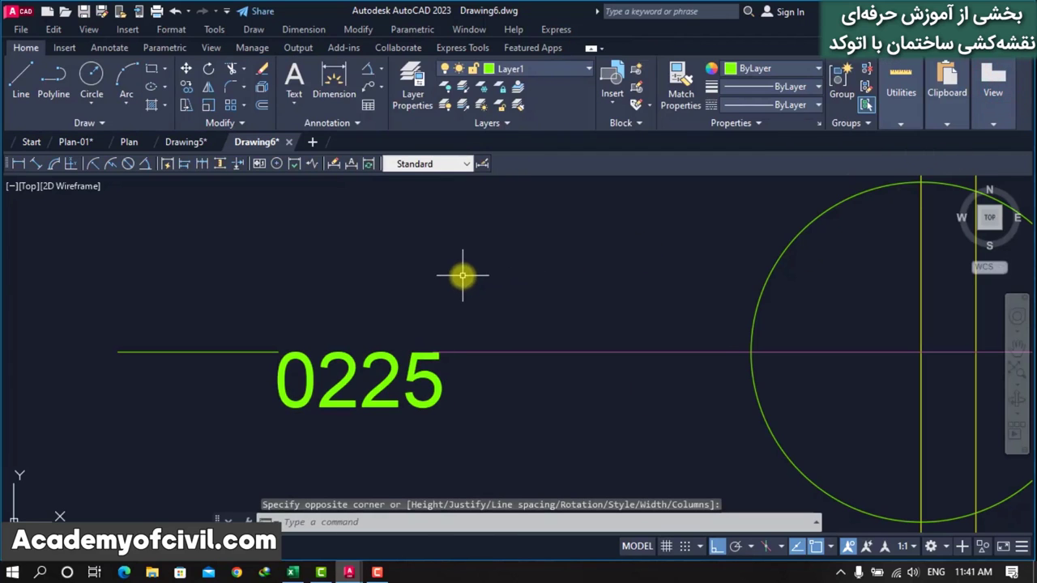
{"action": "type", "text": "m"}
Move the 0225 text by its insertion point further right along the line
{"action": "key", "text": "Return"}
{"action": "left_click", "coordinate": [401, 328]}
{"action": "left_click", "coordinate": [369, 366]}
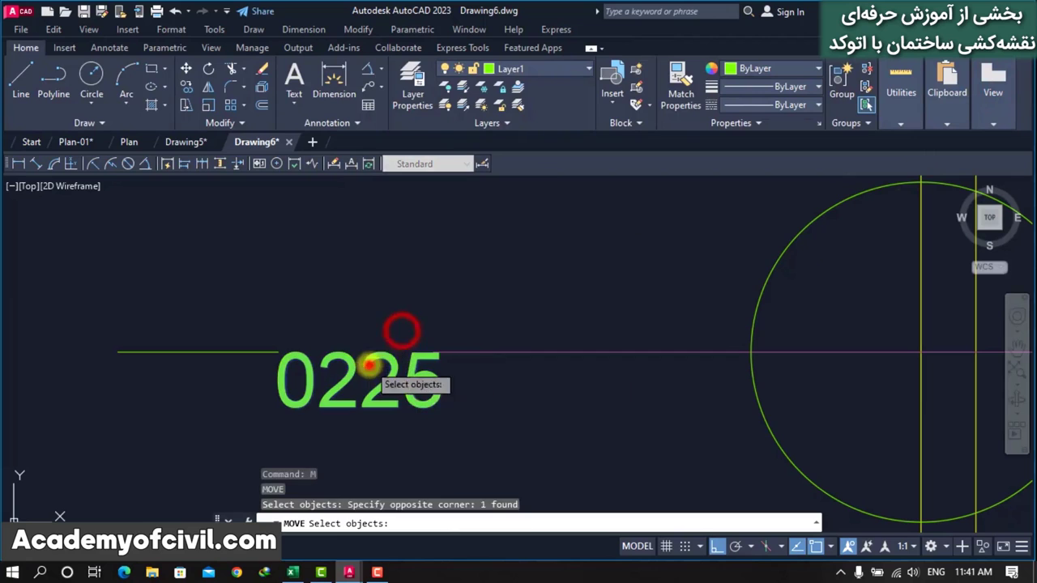
{"action": "key", "text": "Return"}
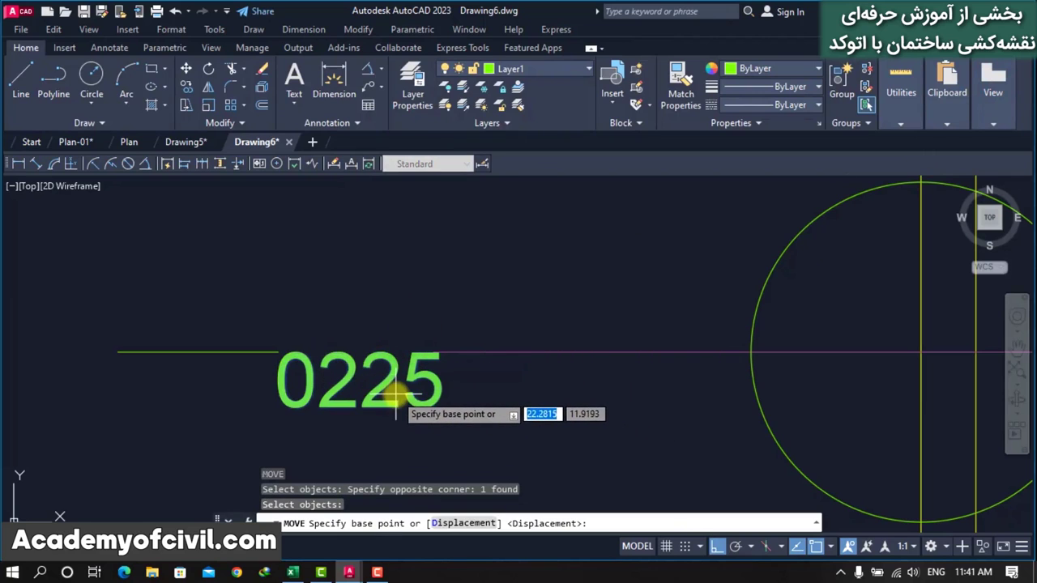
{"action": "left_click", "coordinate": [348, 474]}
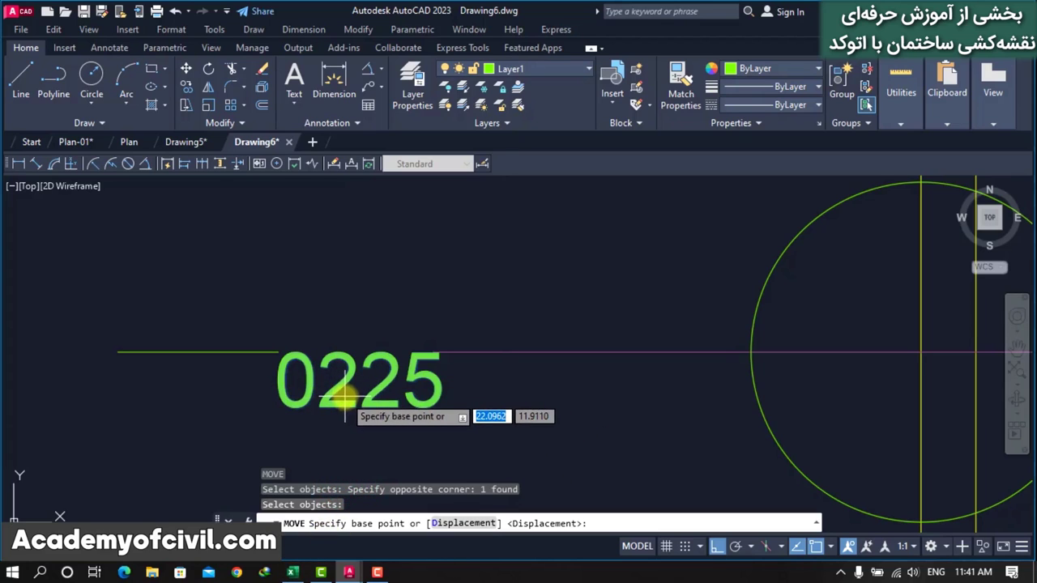
{"action": "right_click", "coordinate": [344, 397], "text": "shift"}
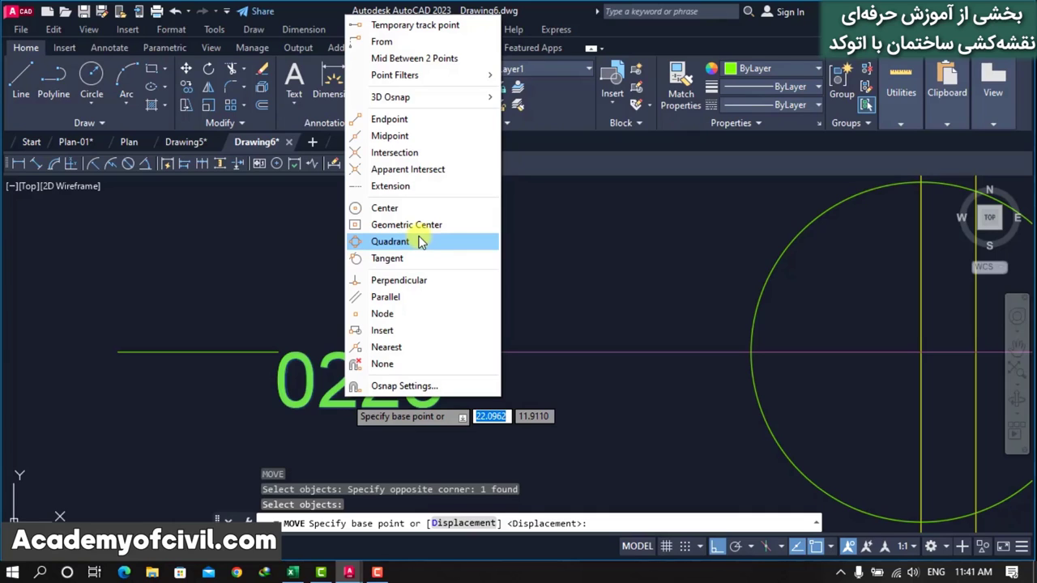
{"action": "left_click", "coordinate": [405, 331]}
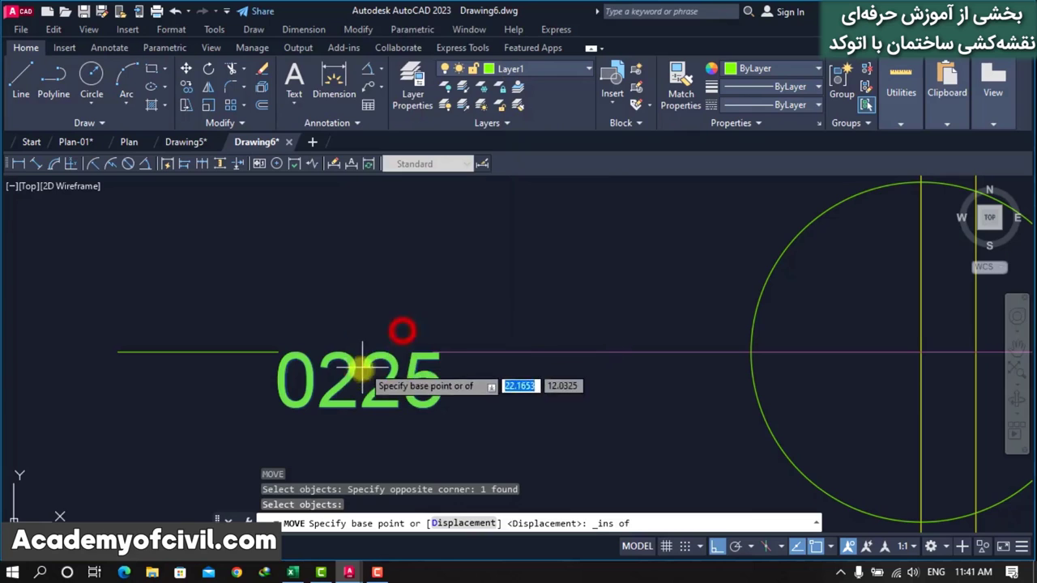
{"action": "left_click", "coordinate": [282, 354]}
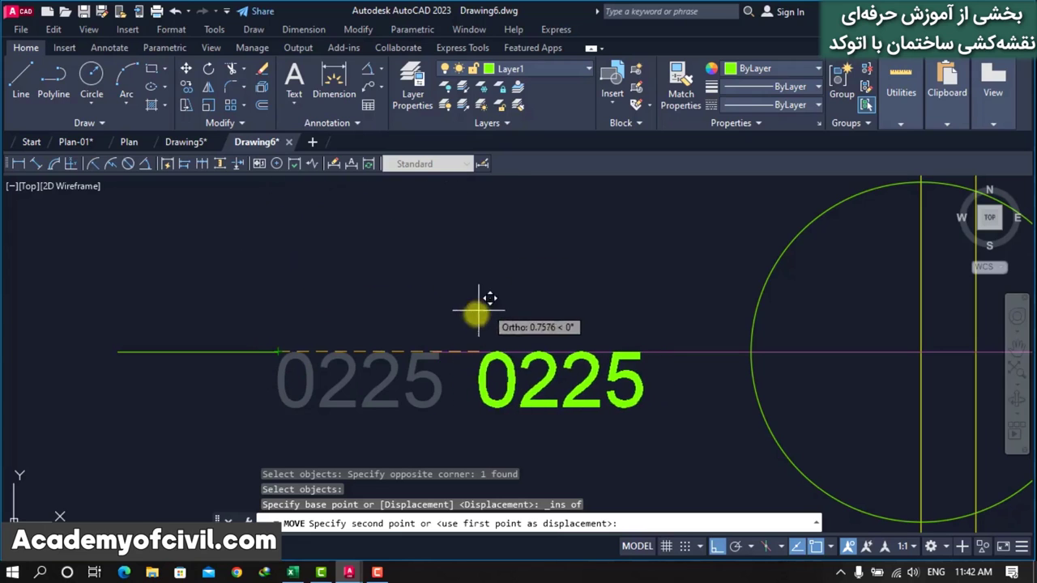
{"action": "left_click", "coordinate": [433, 351]}
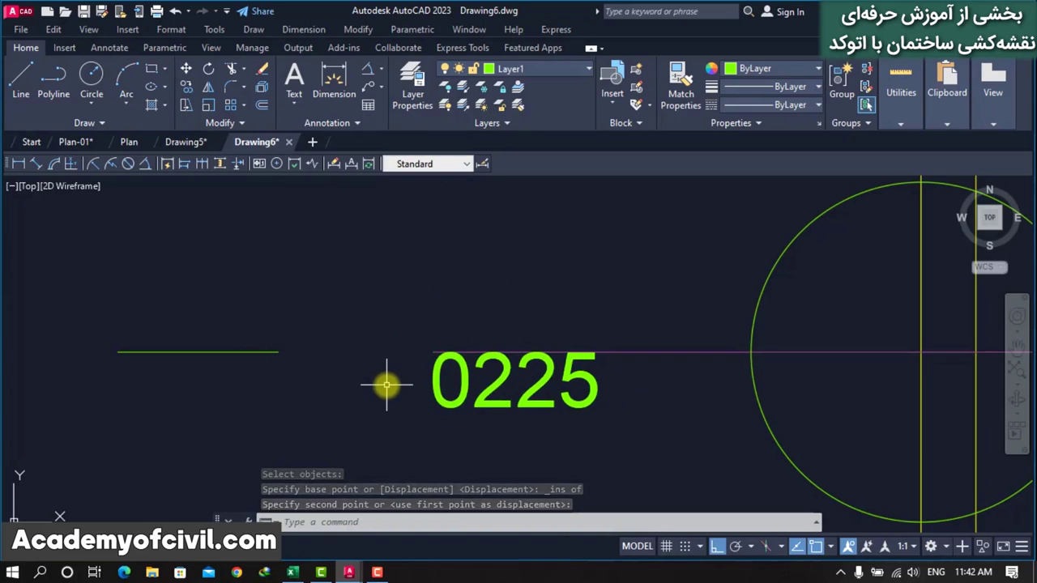
Turn on Perpendicular object snapping
{"action": "type", "text": "OS"}
{"action": "key", "text": "Return"}
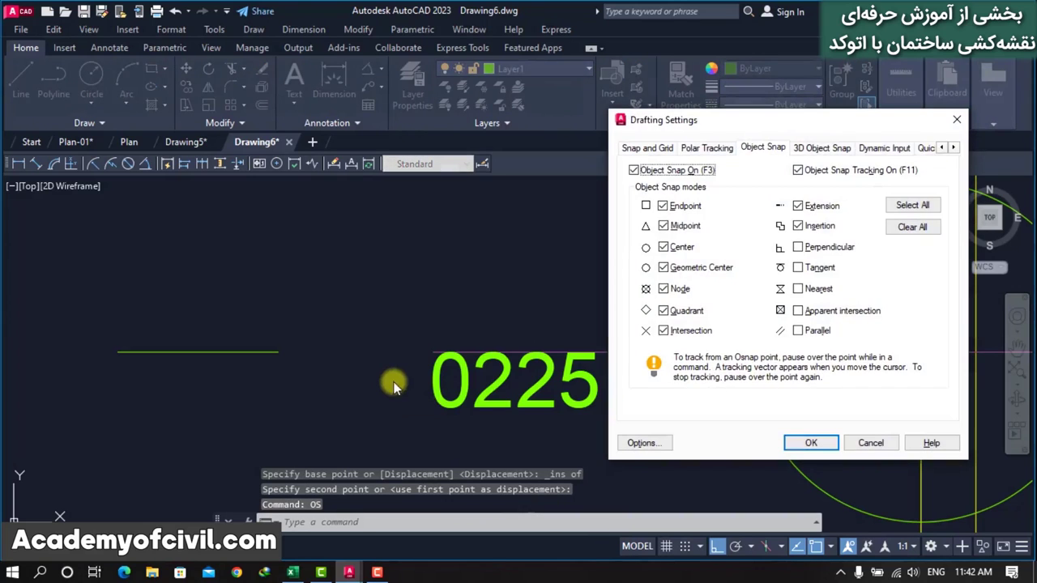
{"action": "left_click", "coordinate": [798, 247]}
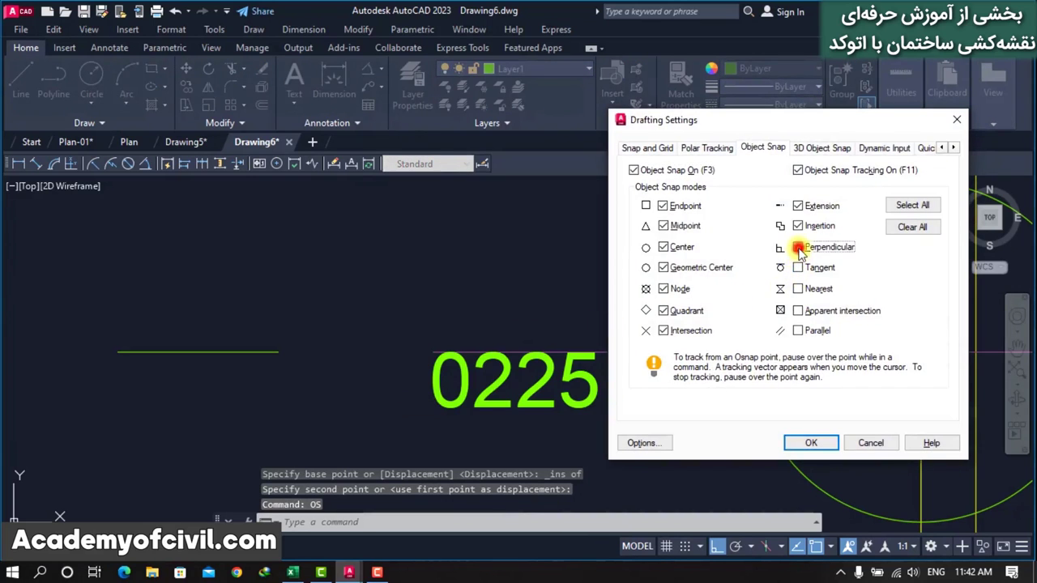
{"action": "left_click", "coordinate": [811, 443]}
{"action": "scroll", "coordinate": [548, 411], "scroll_direction": "down", "scroll_amount": 6}
{"action": "scroll", "coordinate": [549, 411], "scroll_direction": "down", "scroll_amount": 2}
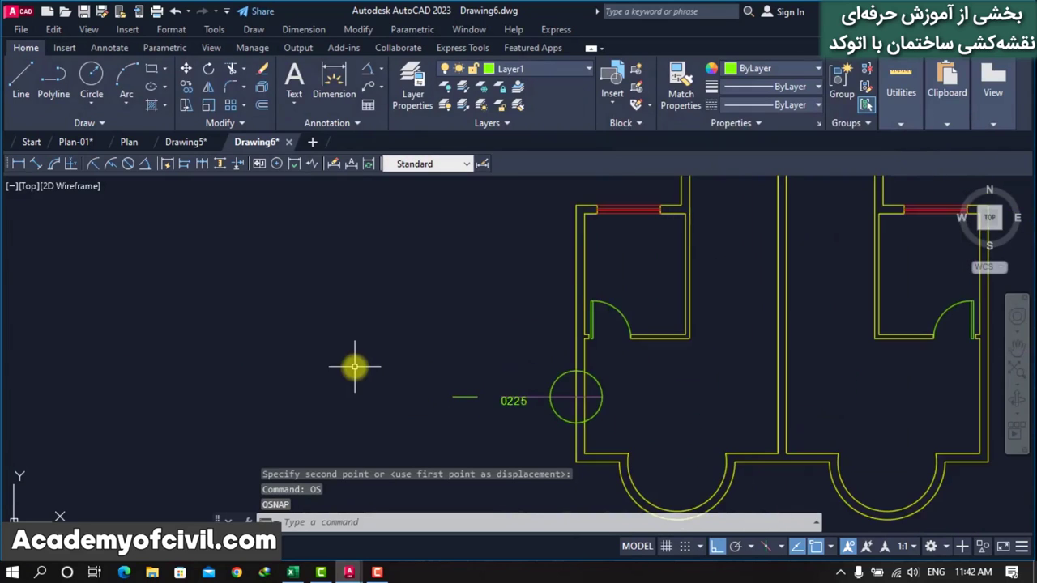
{"action": "scroll", "coordinate": [354, 367], "scroll_direction": "up", "scroll_amount": 2}
With Ortho off, draw a slanted line and a second line perpendicular to it
{"action": "type", "text": "l"}
{"action": "key", "text": "Return"}
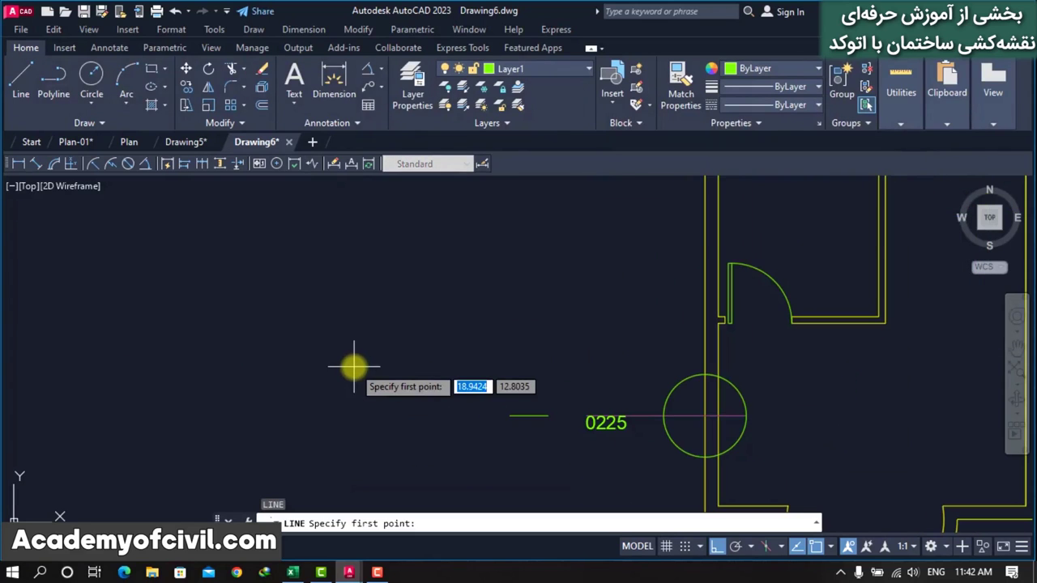
{"action": "key", "text": "F8"}
{"action": "left_click", "coordinate": [454, 307]}
{"action": "left_click", "coordinate": [320, 391]}
{"action": "key", "text": "Return"}
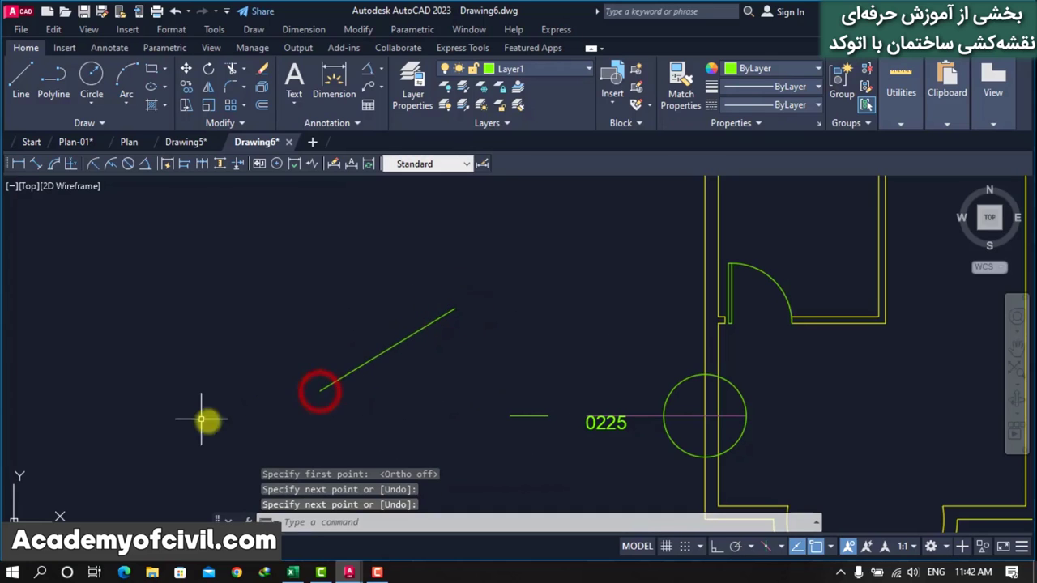
{"action": "type", "text": "l"}
{"action": "key", "text": "Return"}
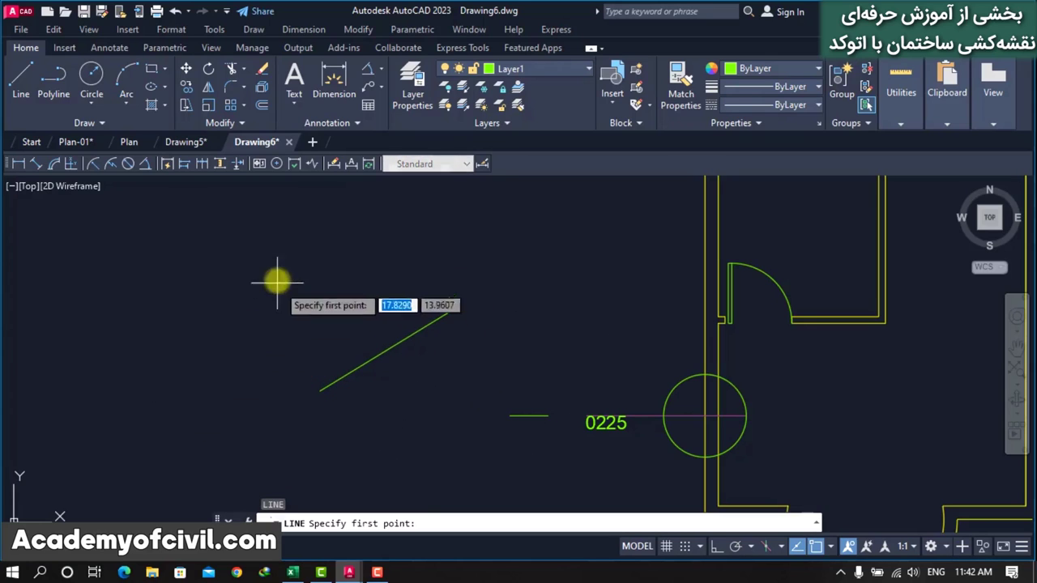
{"action": "left_click", "coordinate": [211, 191]}
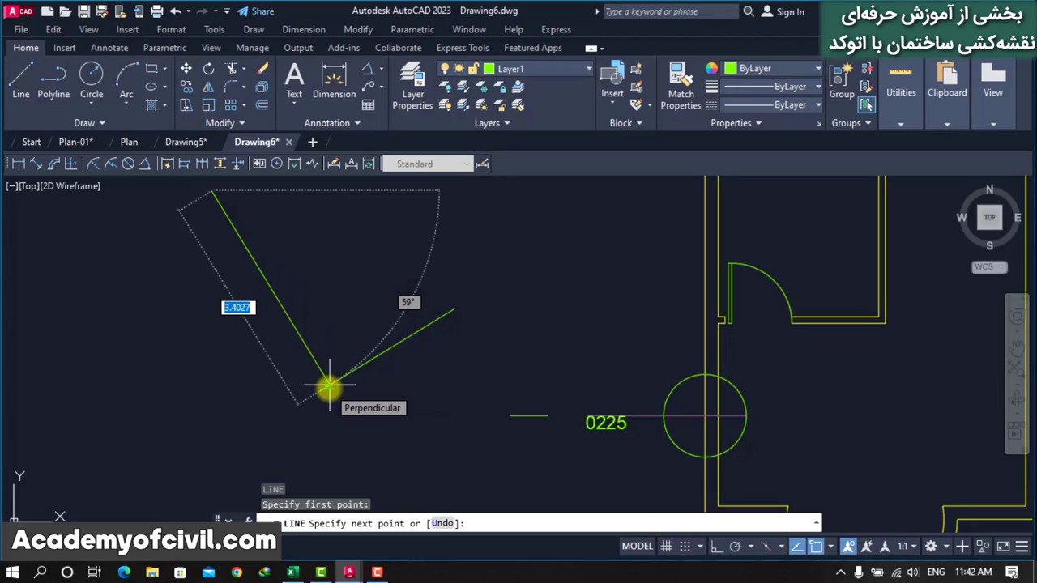
{"action": "left_click", "coordinate": [329, 387]}
{"action": "key", "text": "Escape"}
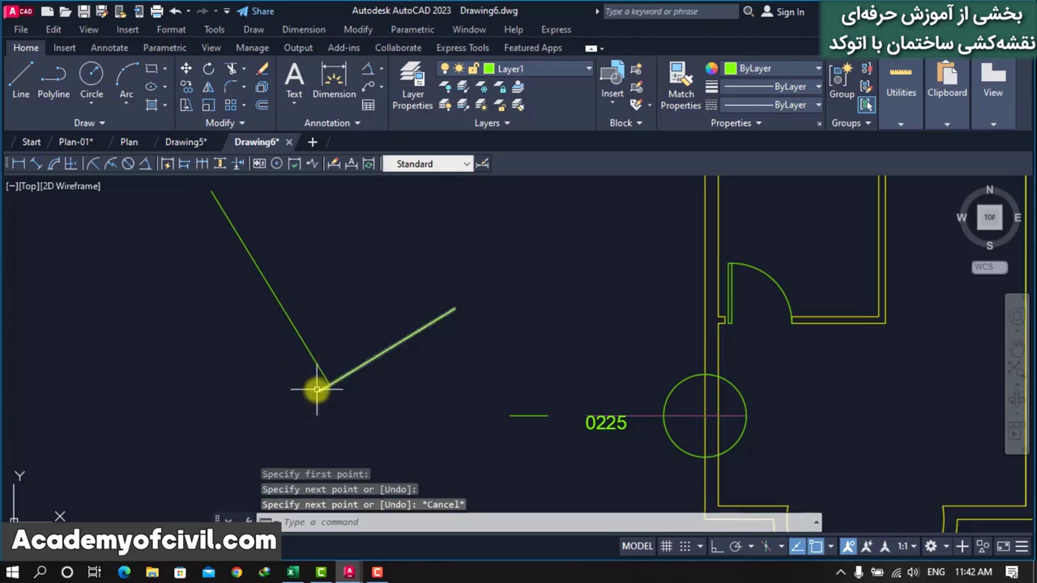
Add a 90° angular dimension between the two lines and reopen snap settings
{"action": "left_click", "coordinate": [367, 71]}
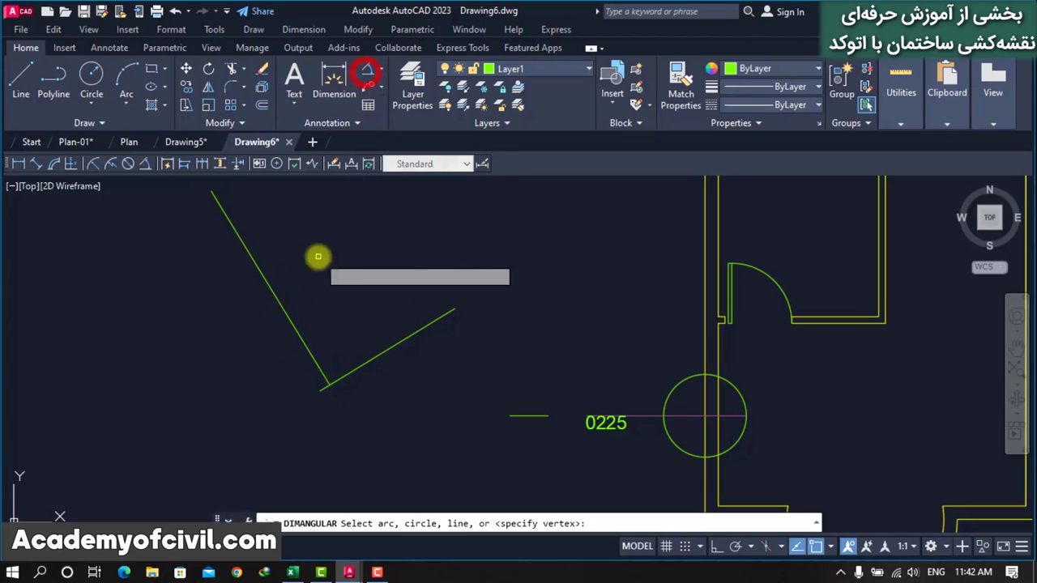
{"action": "left_click", "coordinate": [288, 321]}
{"action": "left_click", "coordinate": [375, 357]}
{"action": "left_click", "coordinate": [371, 306]}
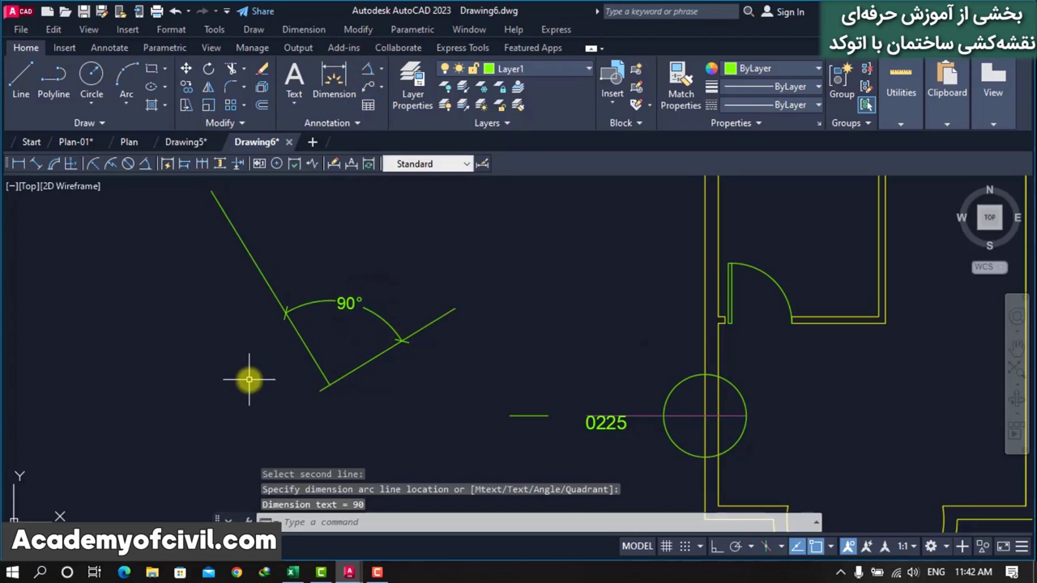
{"action": "type", "text": "os"}
{"action": "key", "text": "Return"}
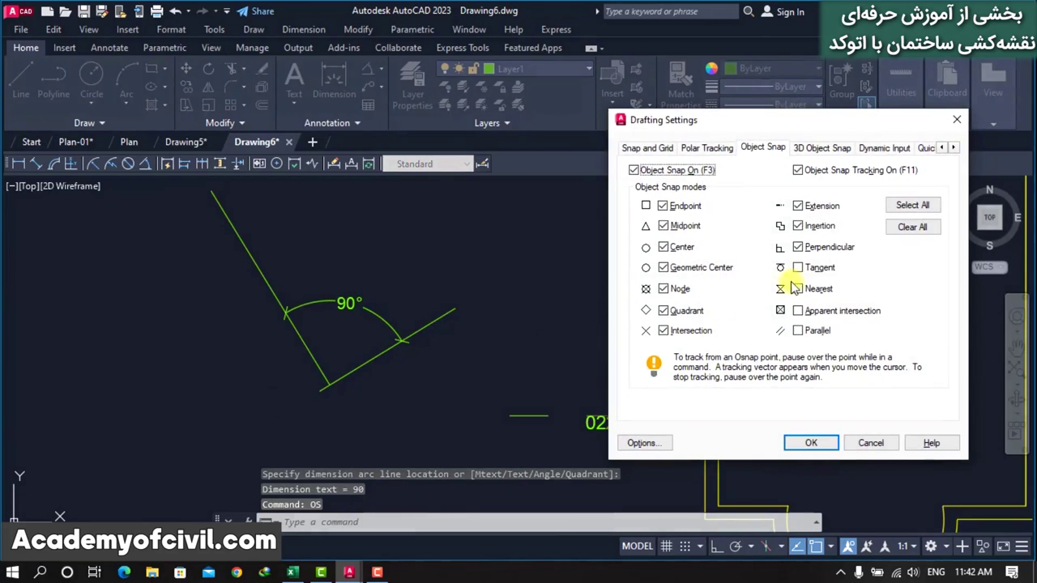
Make Tangent the only active object snap
{"action": "left_click", "coordinate": [799, 268]}
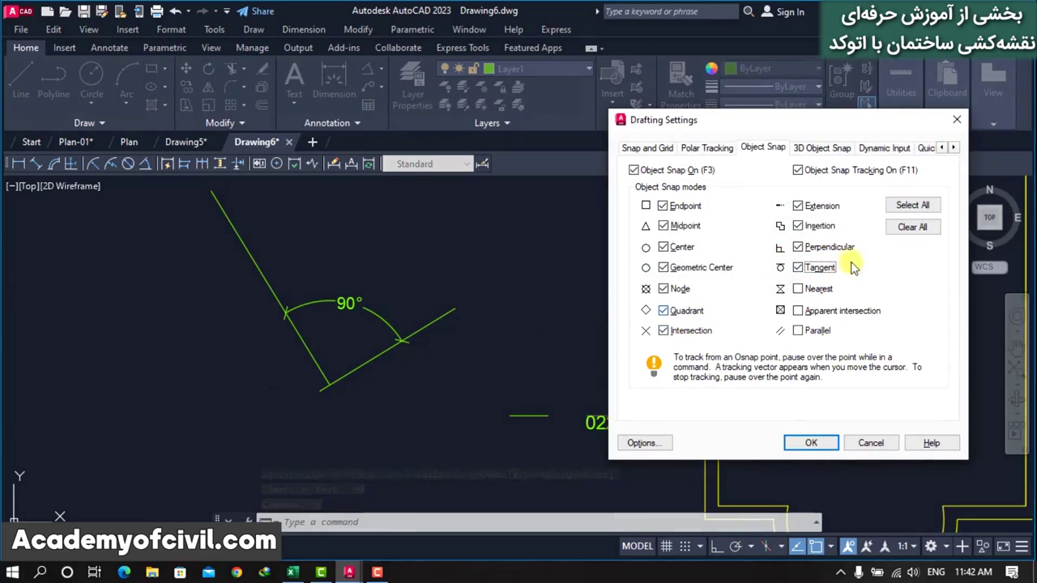
{"action": "left_click", "coordinate": [912, 227]}
{"action": "left_click", "coordinate": [799, 267]}
{"action": "left_click", "coordinate": [810, 442]}
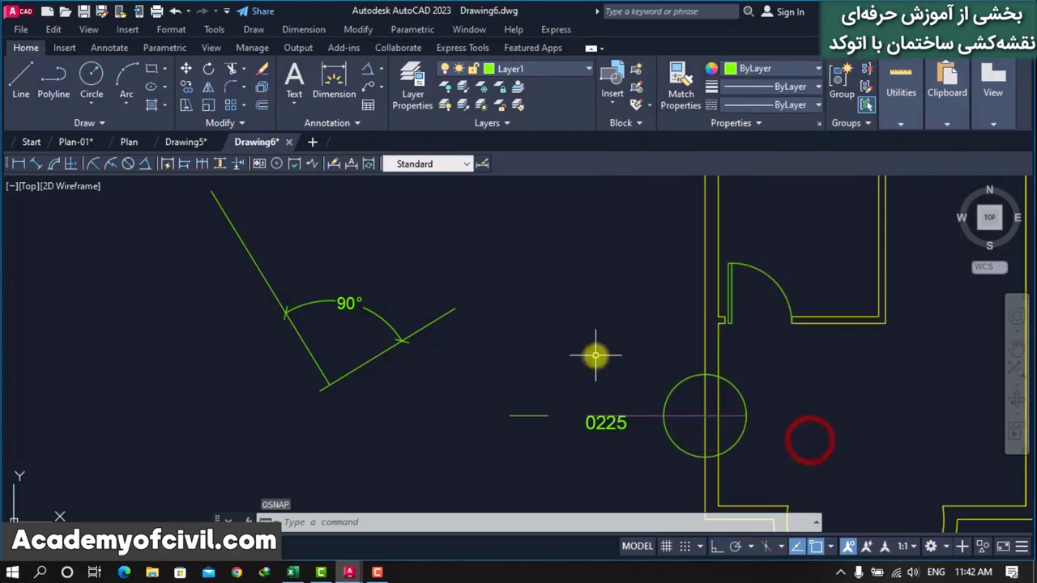
{"action": "scroll", "coordinate": [589, 353], "scroll_direction": "down", "scroll_amount": 5}
{"action": "scroll", "coordinate": [374, 342], "scroll_direction": "down", "scroll_amount": 2}
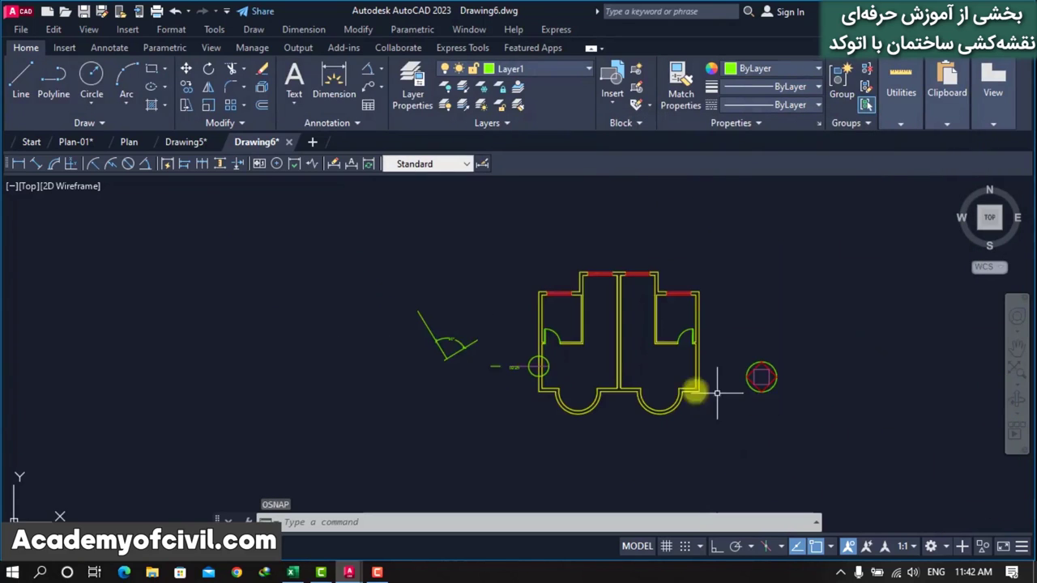
{"action": "scroll", "coordinate": [848, 389], "scroll_direction": "up", "scroll_amount": 6}
Switch to blue and draw a line tangent to the circle's top, running up-left
{"action": "left_click", "coordinate": [800, 68]}
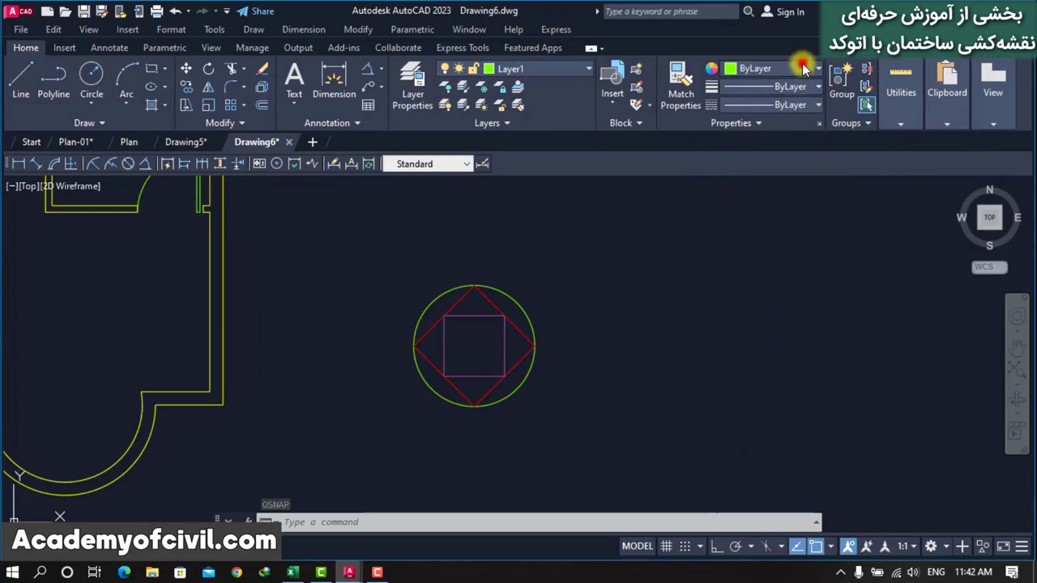
{"action": "left_click", "coordinate": [791, 214]}
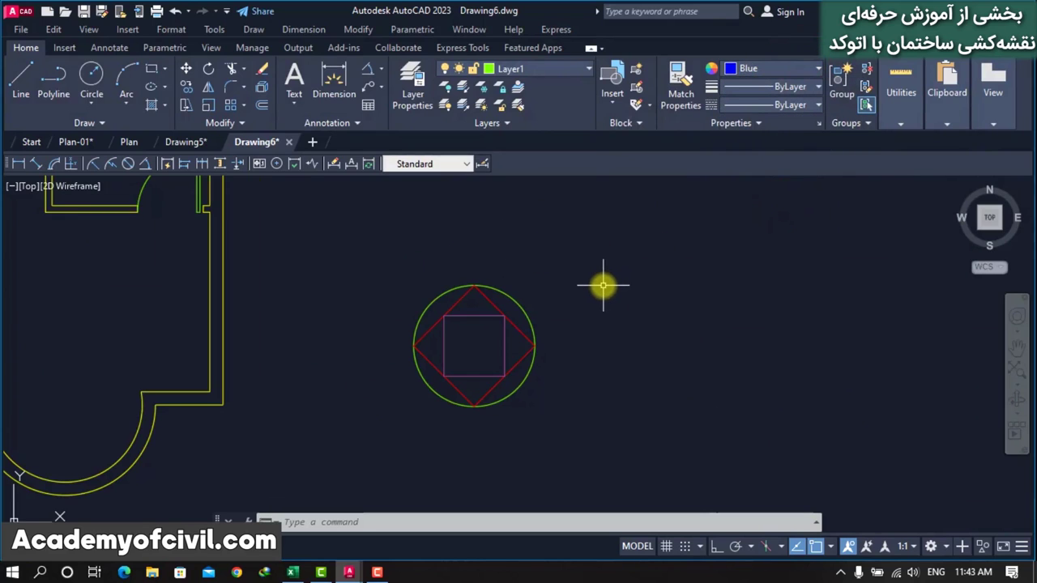
{"action": "type", "text": "l"}
{"action": "key", "text": "Return"}
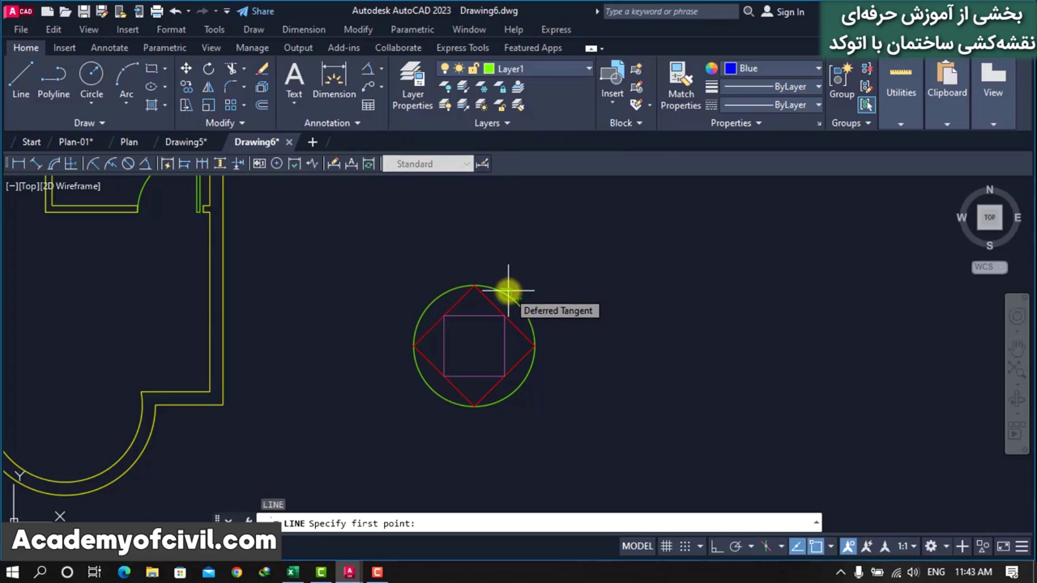
{"action": "left_click", "coordinate": [508, 290]}
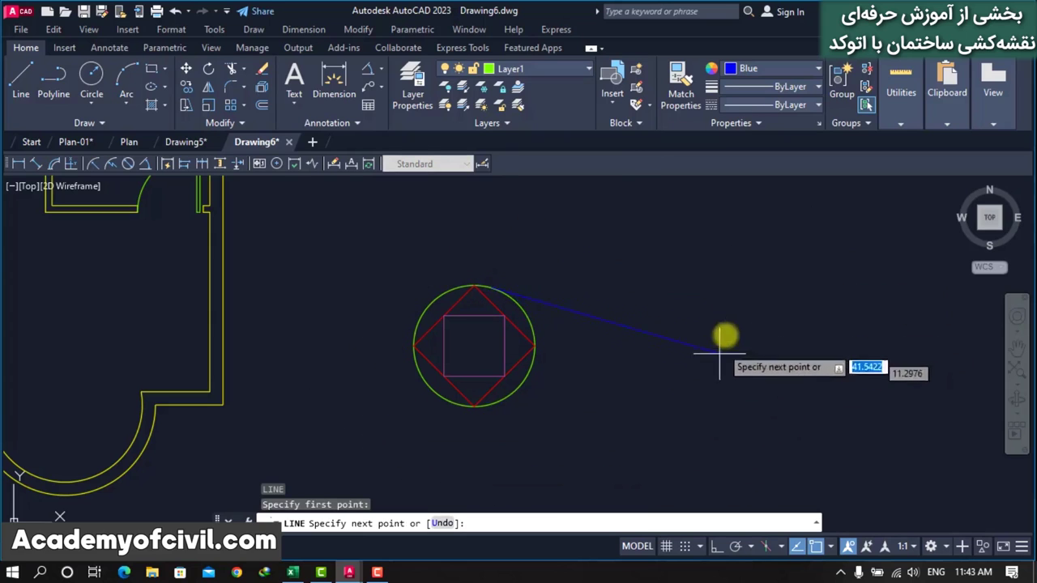
{"action": "left_click", "coordinate": [340, 245]}
{"action": "key", "text": "Return"}
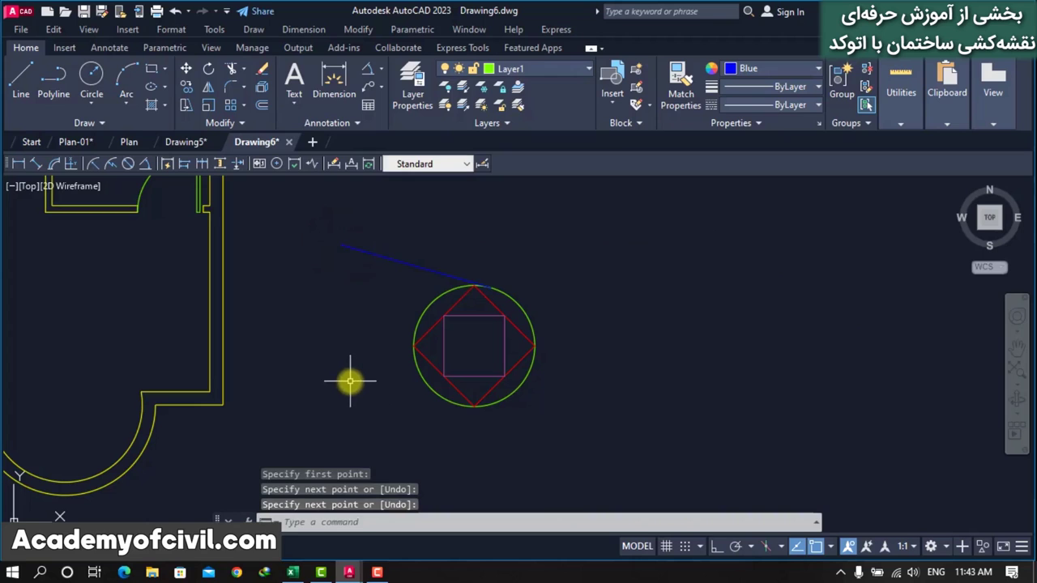
Draw a two-segment blue line from a tangent point on the circle's lower side
{"action": "key", "text": "Return"}
{"action": "left_click", "coordinate": [427, 389]}
{"action": "left_click", "coordinate": [630, 467]}
{"action": "left_click", "coordinate": [549, 498]}
{"action": "key", "text": "Return"}
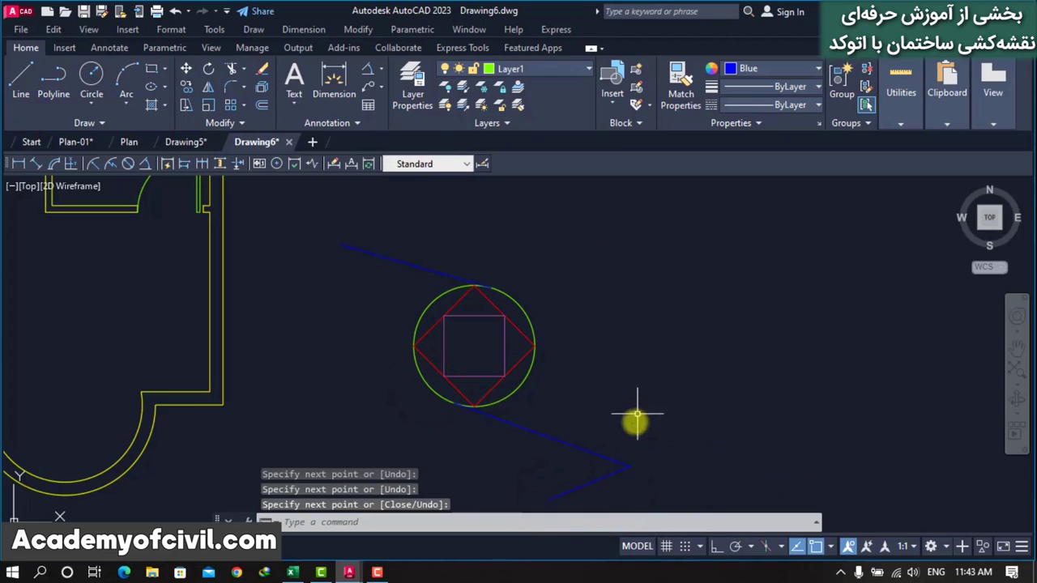
{"action": "scroll", "coordinate": [662, 343], "scroll_direction": "down", "scroll_amount": 2}
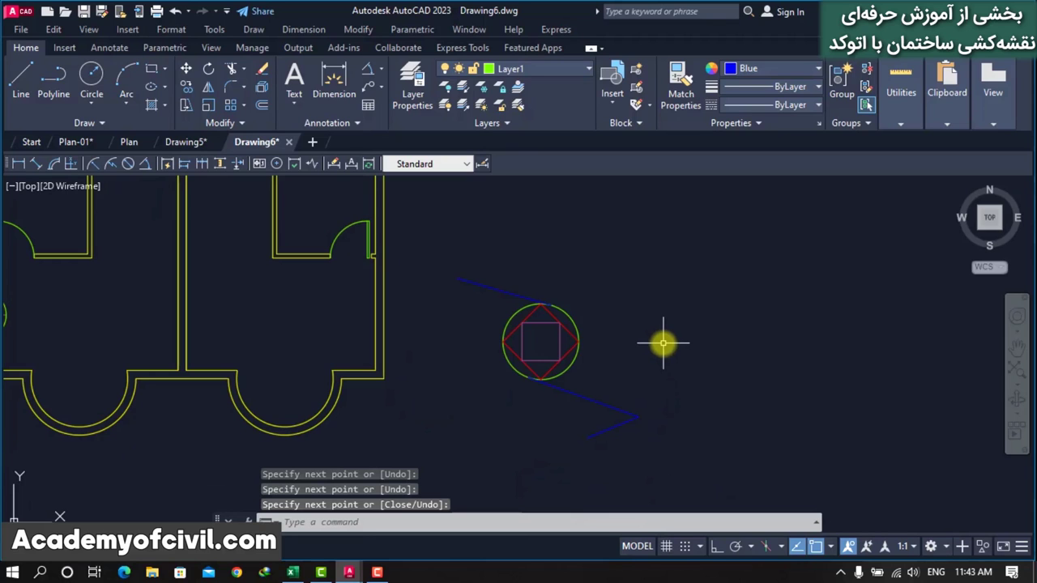
Turn on every object snap mode in Drafting Settings, Nearest included
{"action": "type", "text": "os"}
{"action": "key", "text": "Return"}
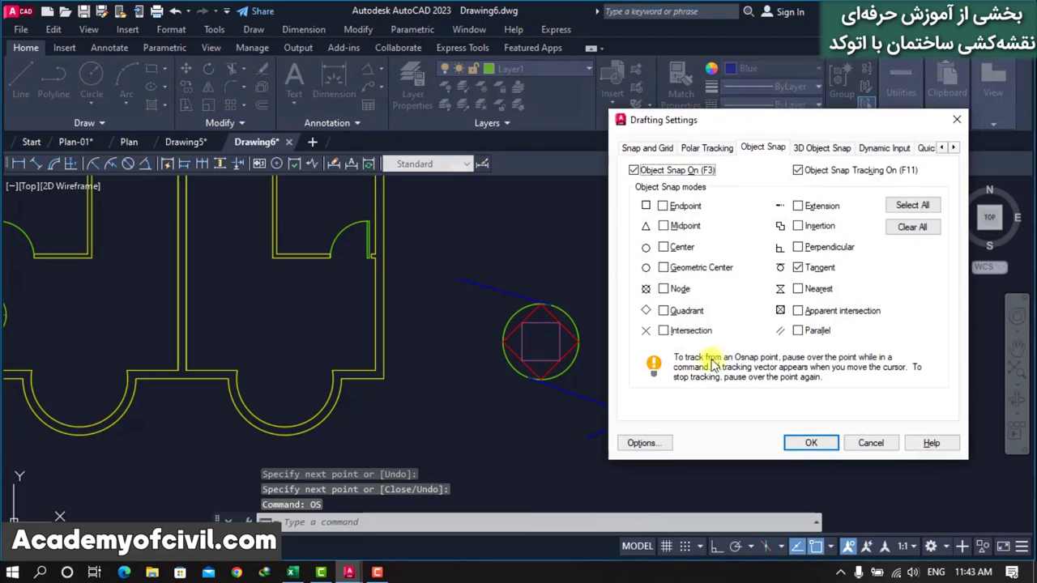
{"action": "left_click", "coordinate": [913, 209]}
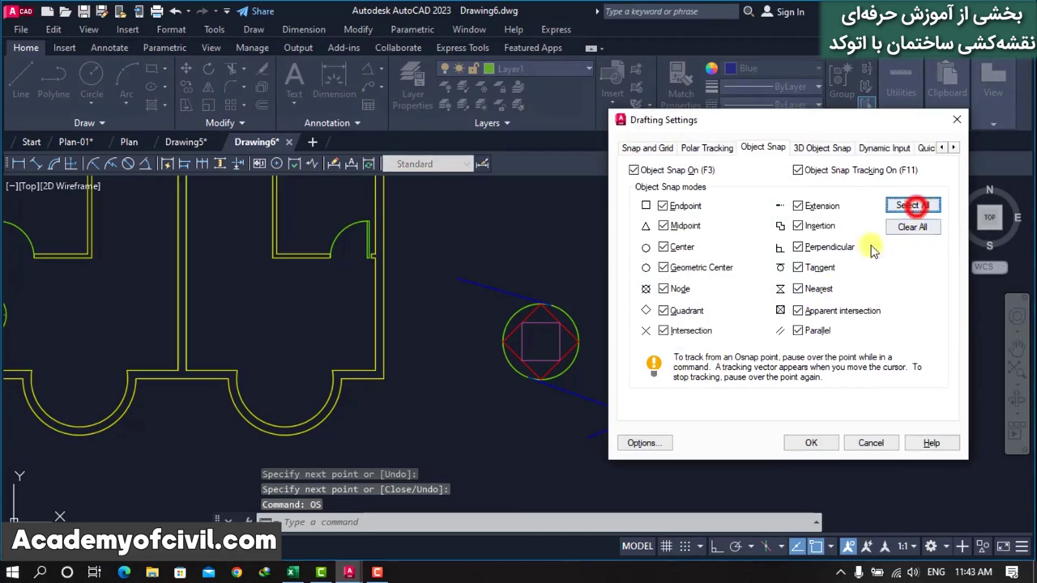
{"action": "double_click", "coordinate": [799, 289]}
{"action": "left_click", "coordinate": [813, 443]}
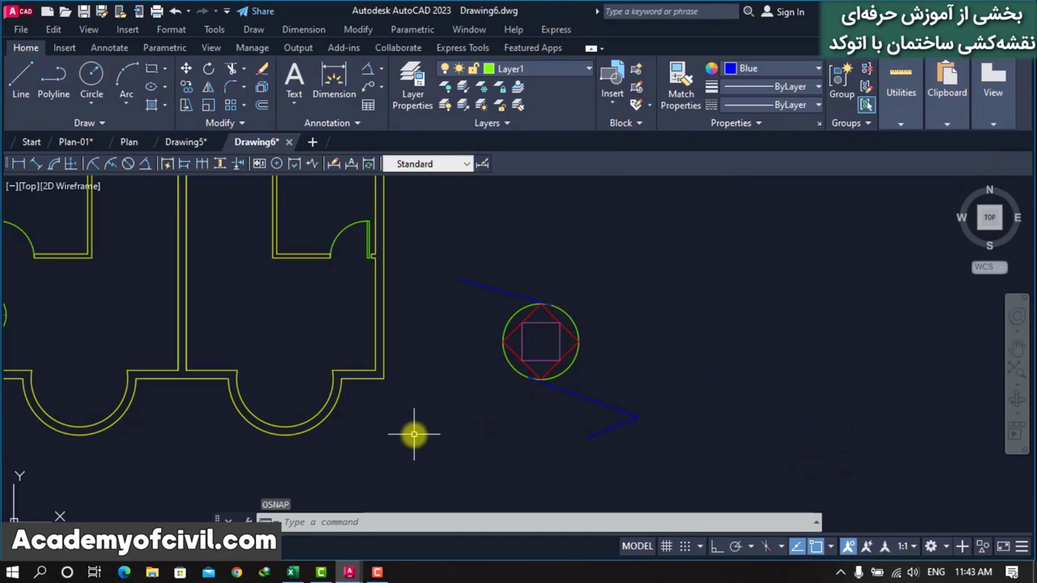
With Ortho on, draw a 5-unit horizontal line to the right and select it
{"action": "type", "text": "l"}
{"action": "key", "text": "Return"}
{"action": "scroll", "coordinate": [386, 433], "scroll_direction": "down", "scroll_amount": 2}
{"action": "key", "text": "F8"}
{"action": "left_click", "coordinate": [559, 299]}
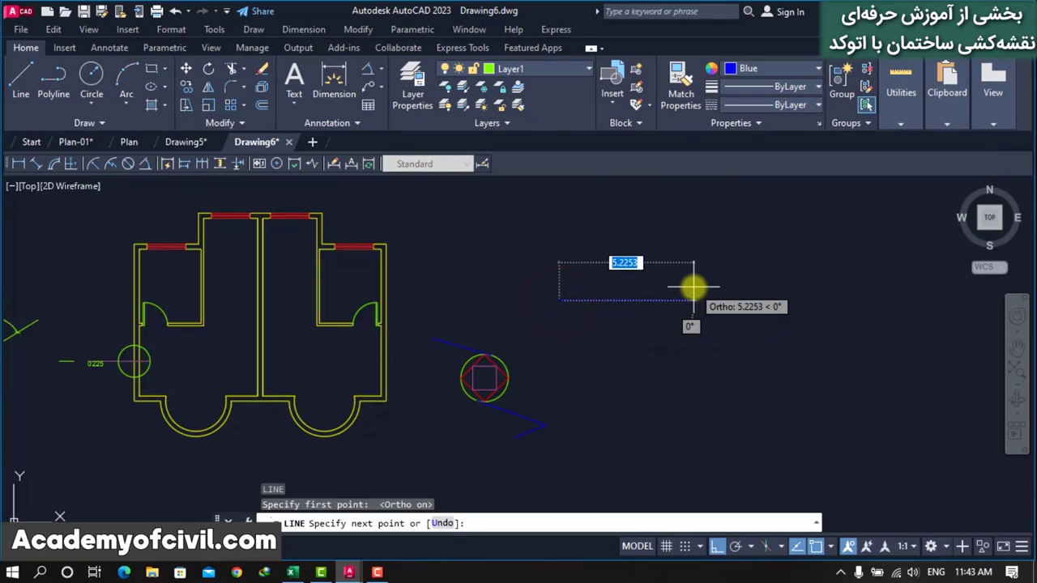
{"action": "type", "text": "5"}
{"action": "key", "text": "Return"}
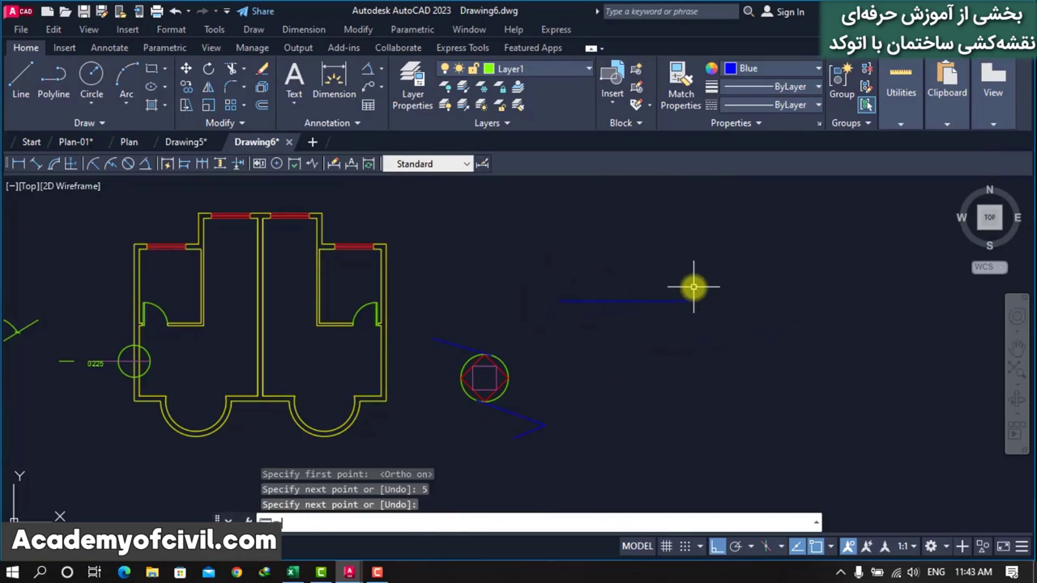
{"action": "key", "text": "Return"}
{"action": "scroll", "coordinate": [688, 289], "scroll_direction": "down", "scroll_amount": 1}
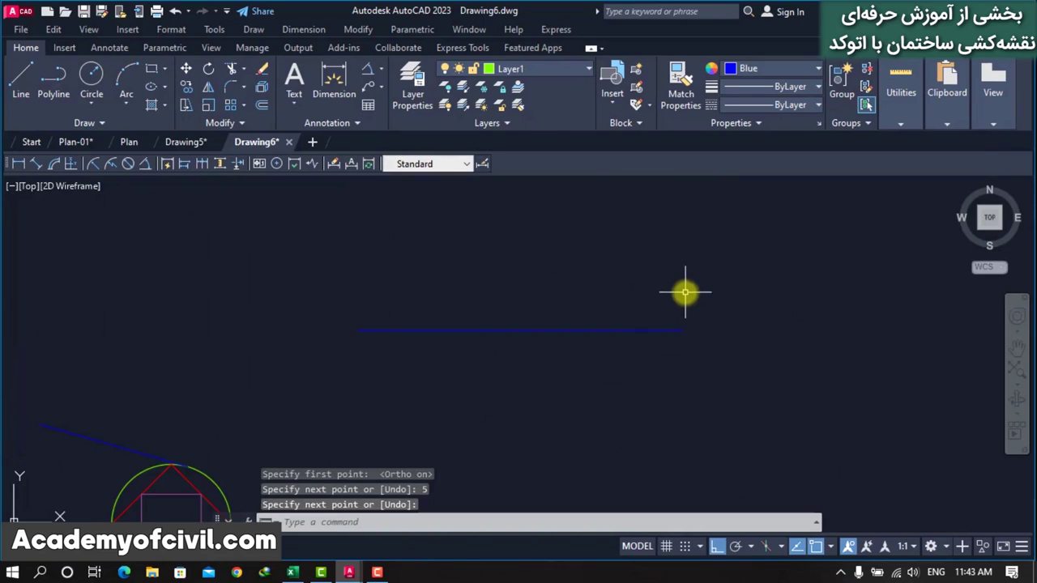
{"action": "left_click", "coordinate": [669, 330]}
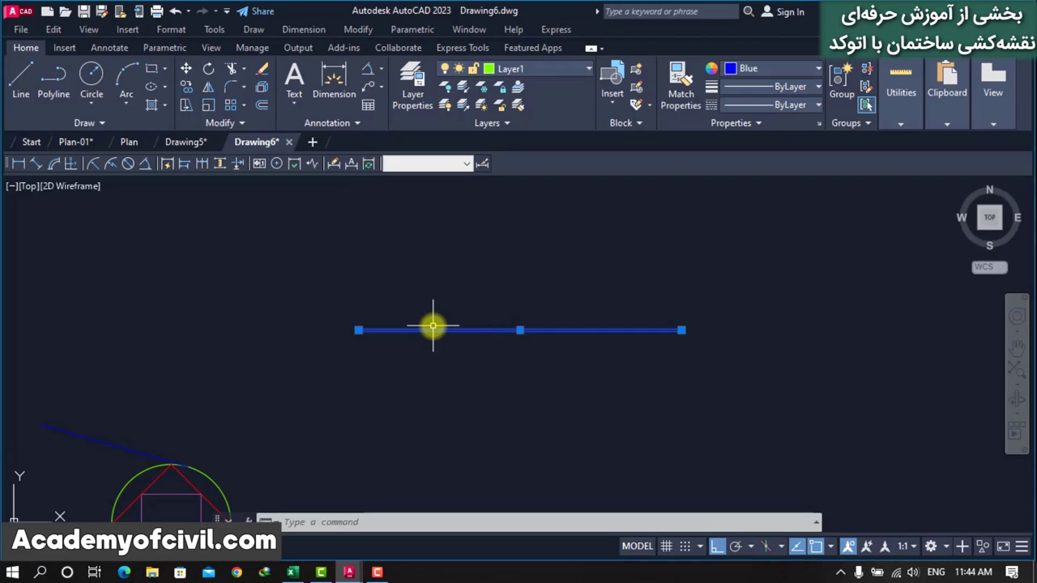
Set the colour to ByLayer and draw lines down from the blue line and back up to it
{"action": "key", "text": "Escape"}
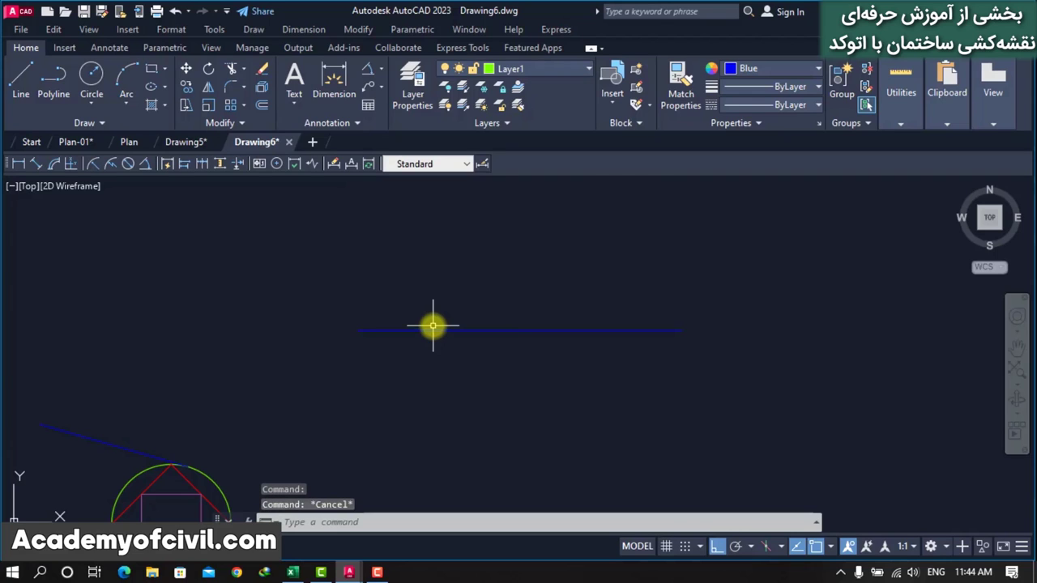
{"action": "left_click", "coordinate": [753, 69]}
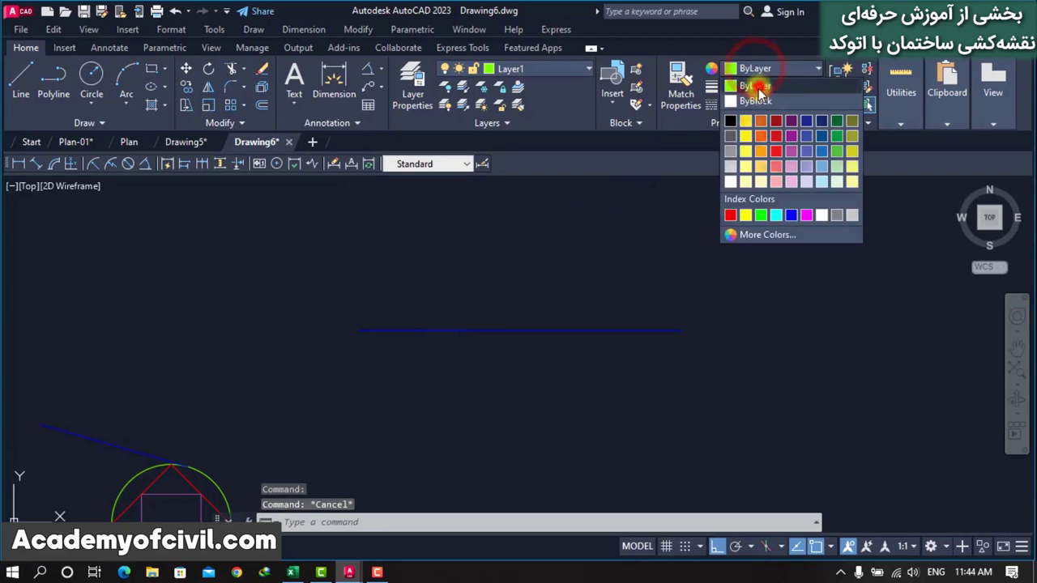
{"action": "left_click", "coordinate": [755, 85]}
{"action": "type", "text": "l"}
{"action": "key", "text": "Return"}
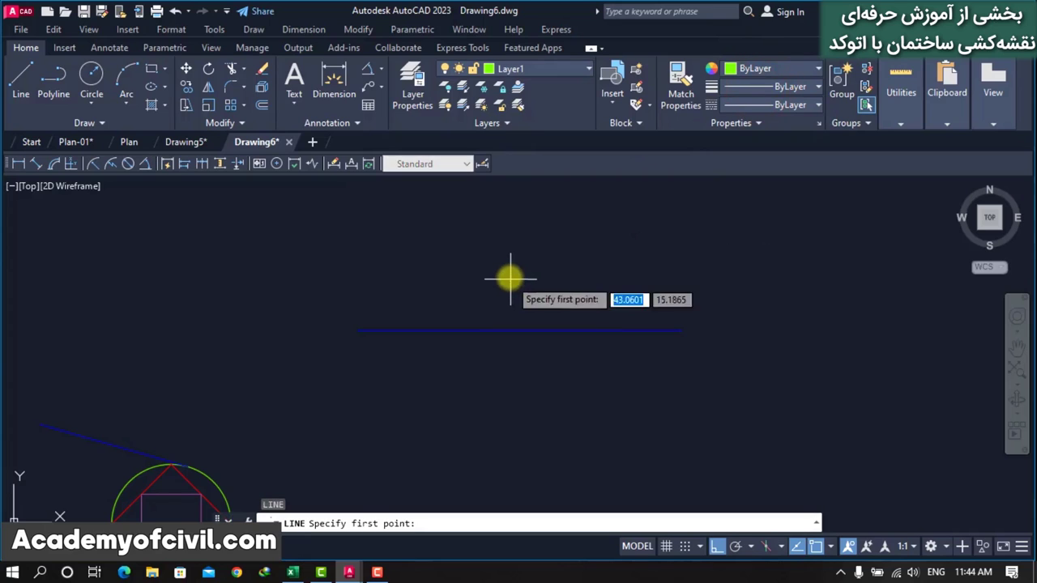
{"action": "left_click", "coordinate": [431, 331]}
{"action": "left_click", "coordinate": [436, 430]}
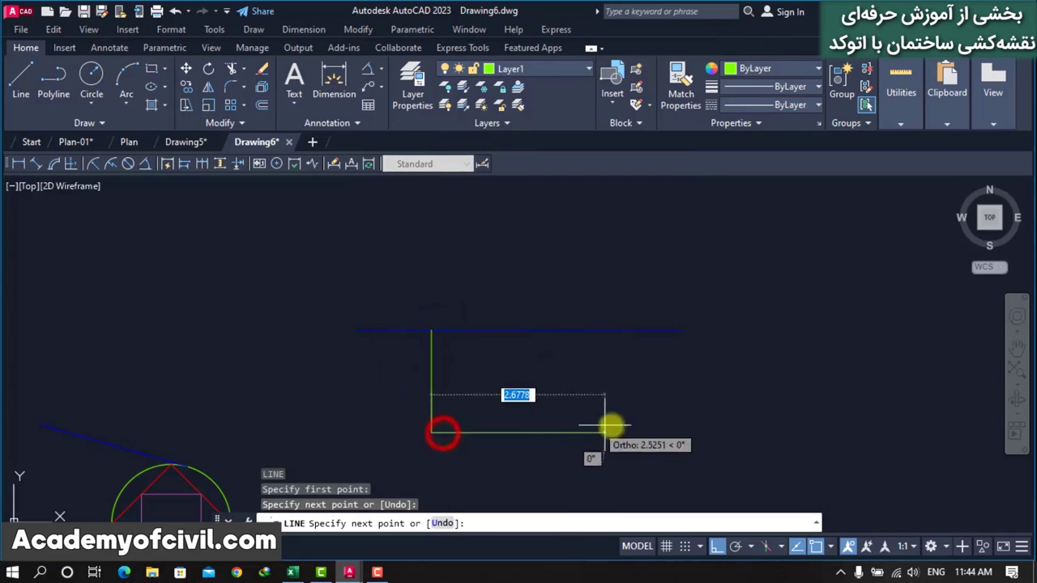
{"action": "left_click", "coordinate": [621, 331]}
{"action": "key", "text": "Return"}
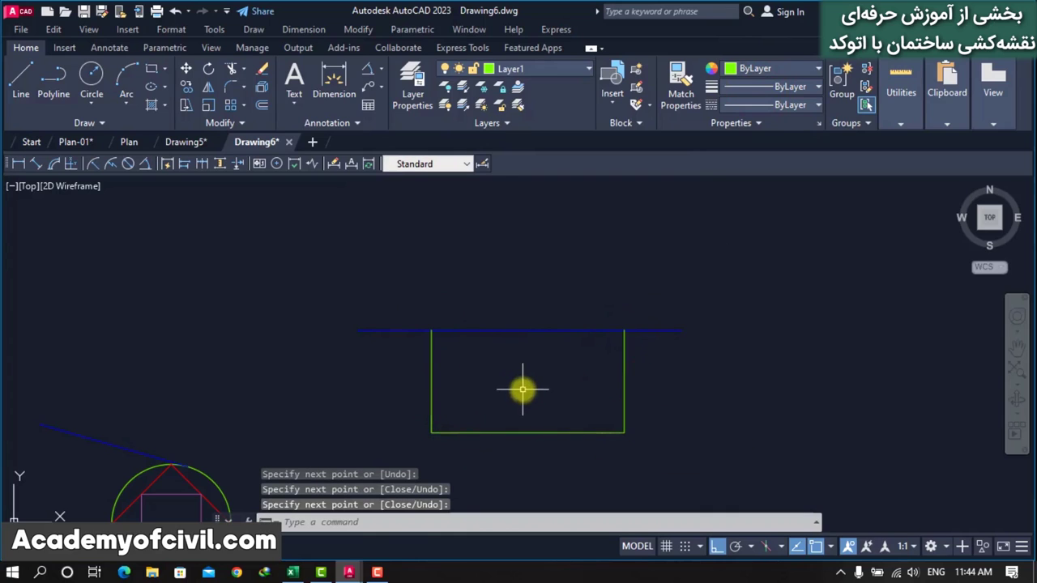
Check the blue line, then reopen the object snap settings with OS
{"action": "left_click", "coordinate": [453, 330]}
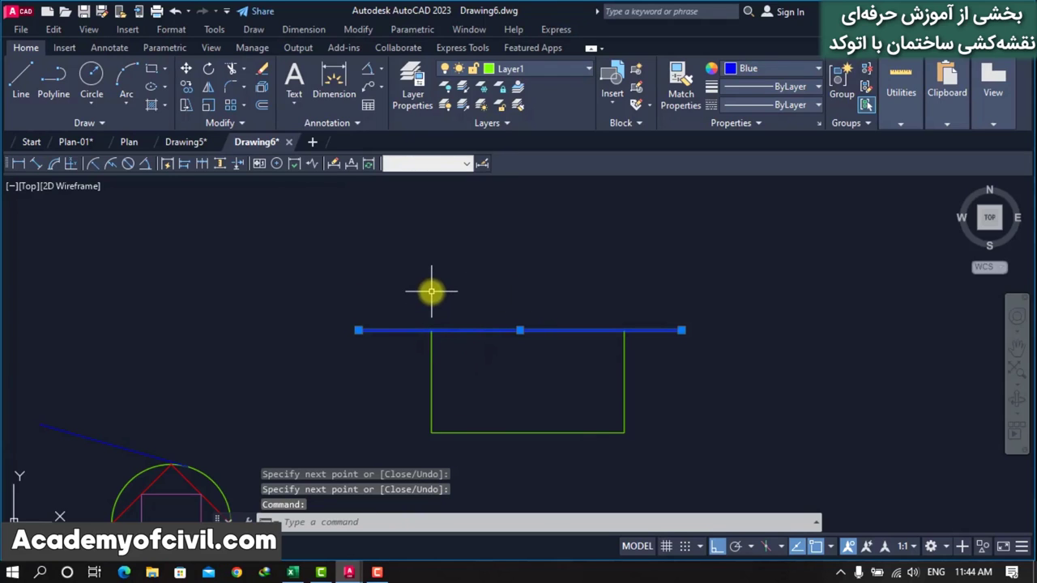
{"action": "key", "text": "Escape"}
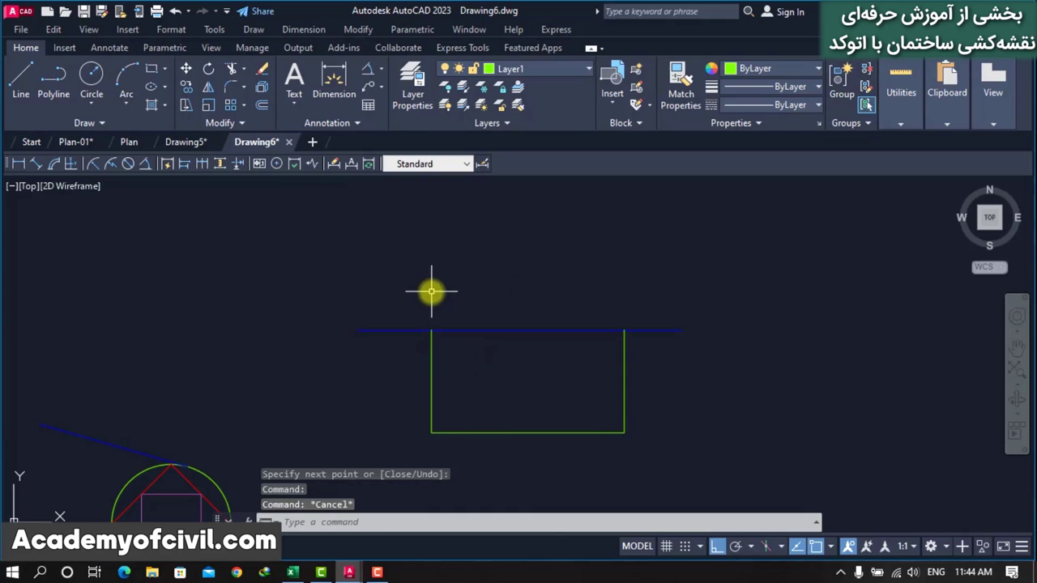
{"action": "left_click", "coordinate": [431, 290]}
{"action": "type", "text": "os"}
{"action": "key", "text": "Return"}
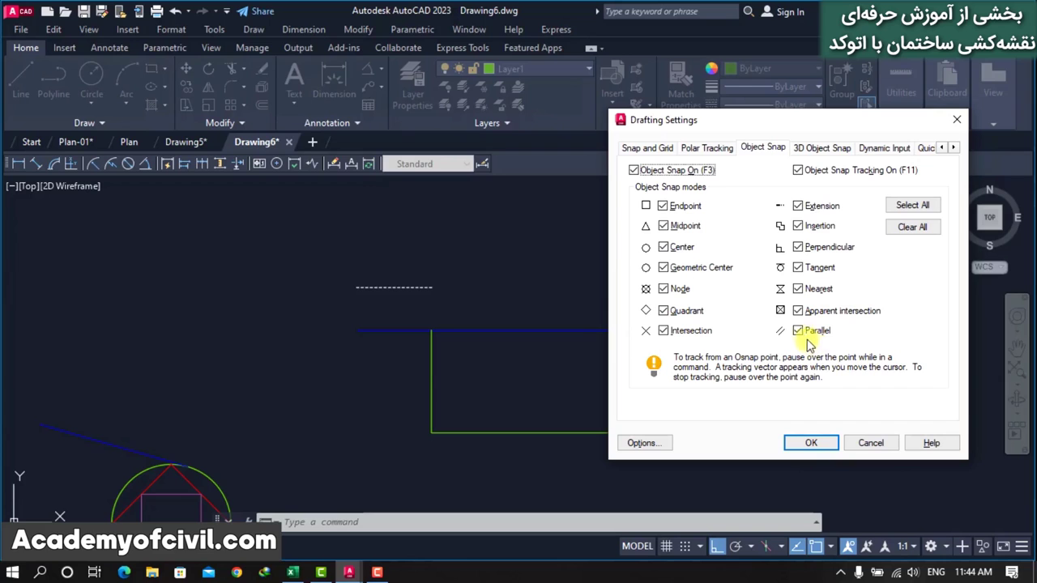
Confirm the snap settings, zoom toward the circle, switch Ortho off and start LINE
{"action": "left_click", "coordinate": [811, 442]}
{"action": "scroll", "coordinate": [744, 302], "scroll_direction": "down", "scroll_amount": 3}
{"action": "scroll", "coordinate": [529, 354], "scroll_direction": "up", "scroll_amount": 2}
{"action": "scroll", "coordinate": [529, 354], "scroll_direction": "up", "scroll_amount": 3}
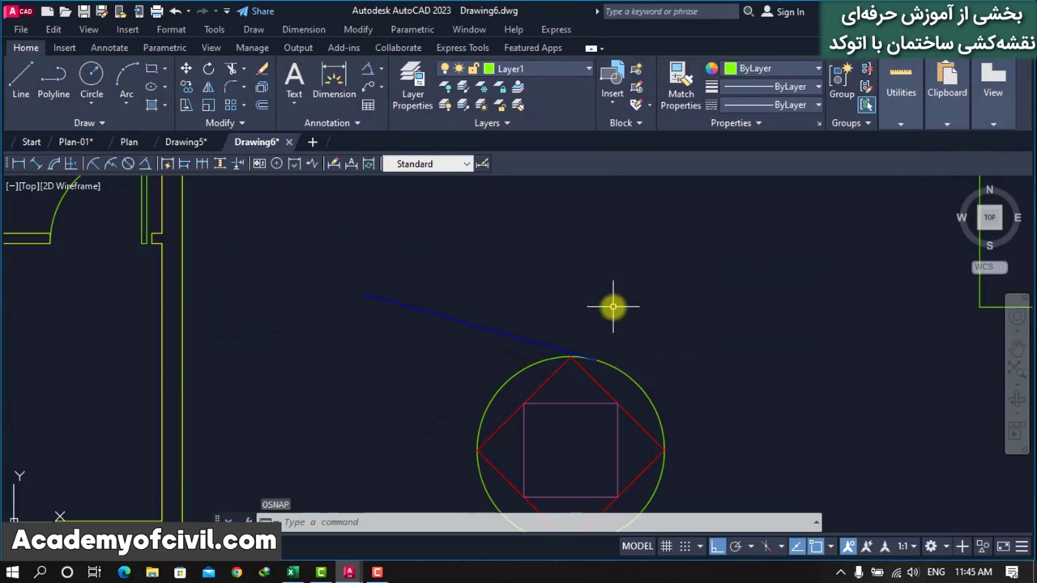
{"action": "key", "text": "F8"}
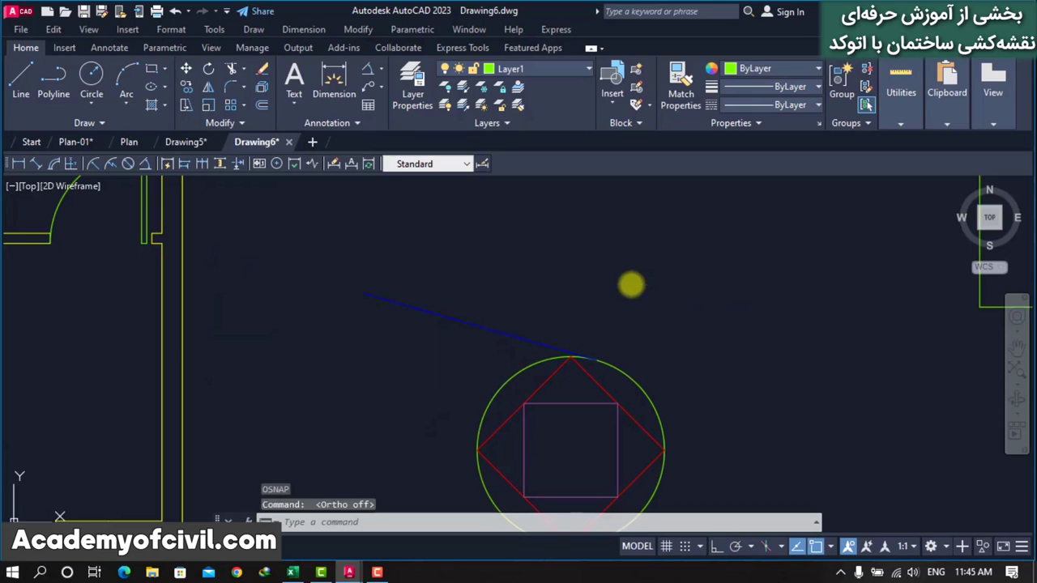
{"action": "type", "text": "l"}
{"action": "key", "text": "Return"}
Draw a line from the top of the circle parallel to the blue line using the Parallel snap
{"action": "left_click", "coordinate": [380, 207]}
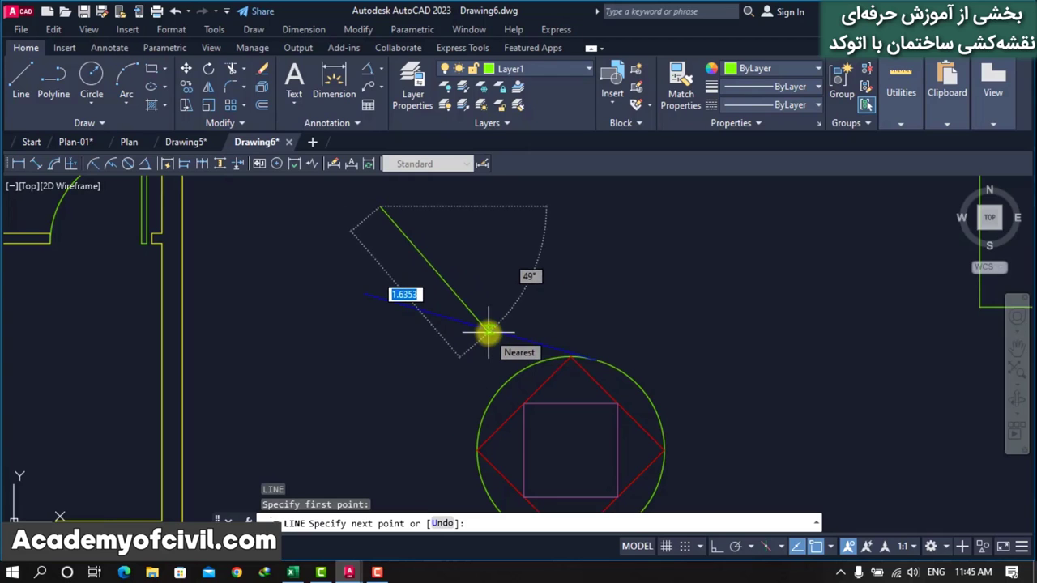
{"action": "right_click", "coordinate": [488, 331], "text": "shift"}
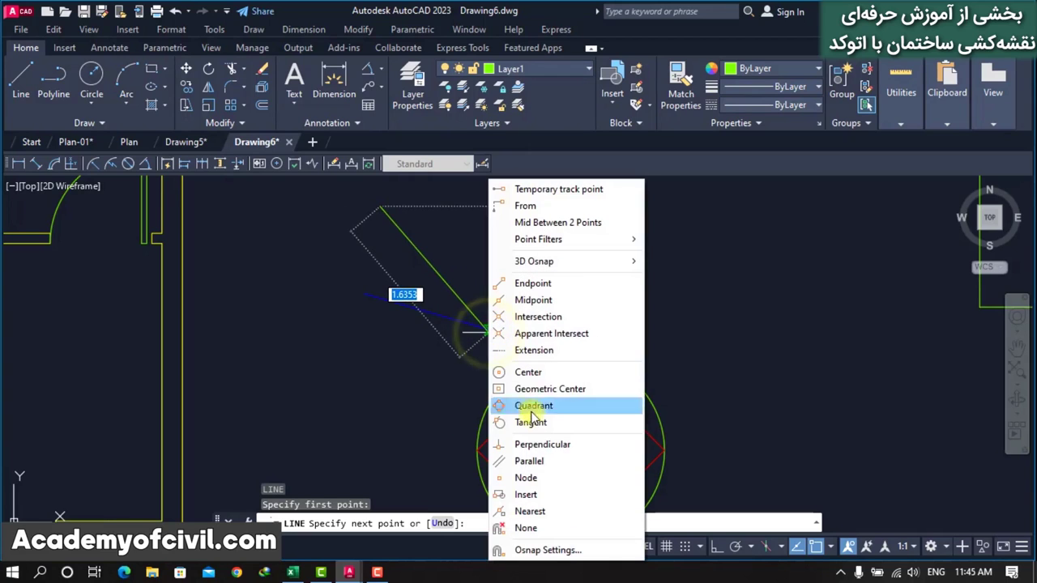
{"action": "left_click", "coordinate": [531, 461]}
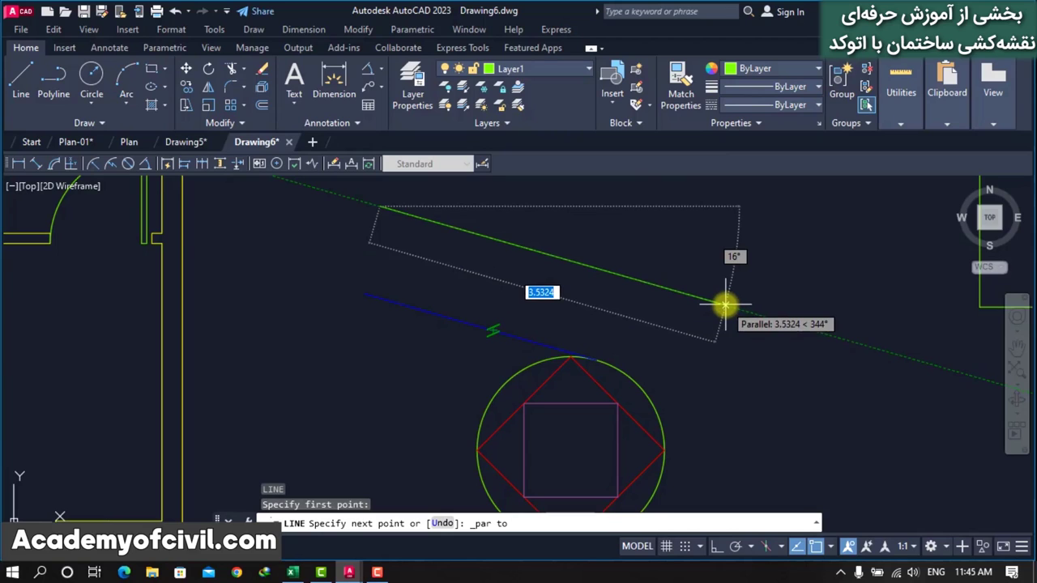
{"action": "left_click", "coordinate": [725, 305]}
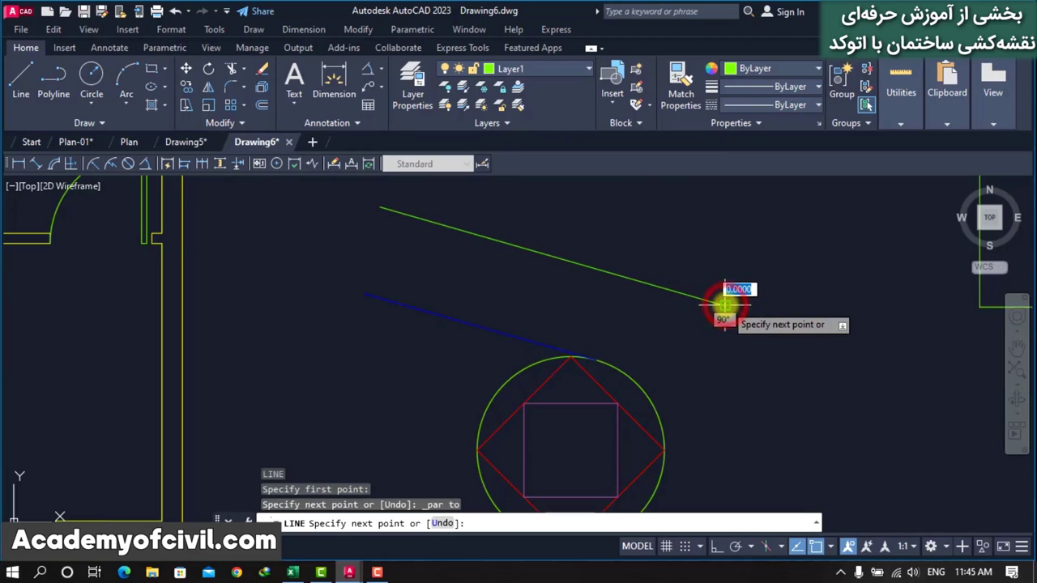
{"action": "key", "text": "Escape"}
{"action": "scroll", "coordinate": [359, 365], "scroll_direction": "down", "scroll_amount": 2}
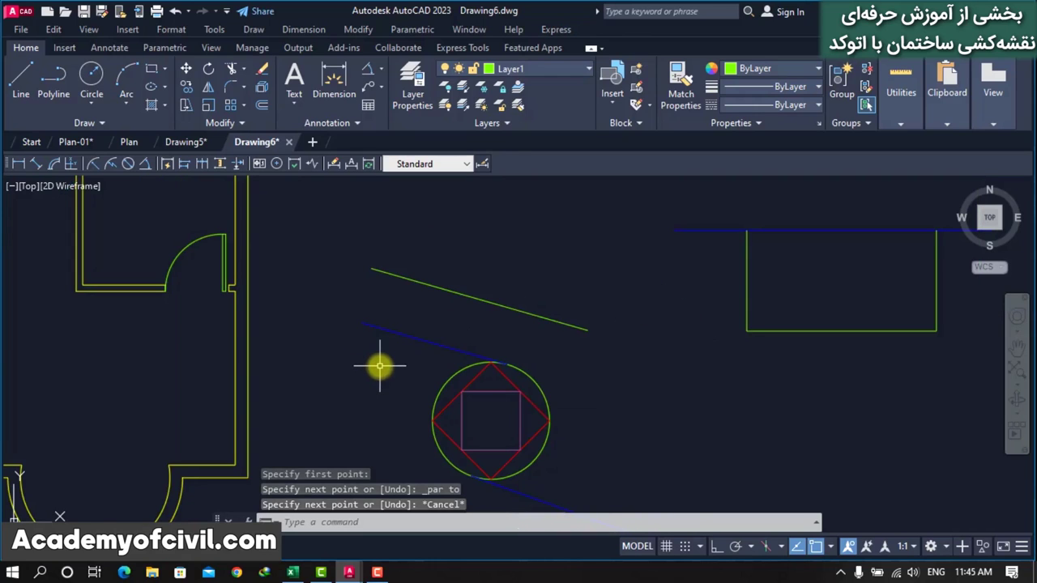
{"action": "scroll", "coordinate": [351, 394], "scroll_direction": "down", "scroll_amount": 2}
{"action": "scroll", "coordinate": [402, 364], "scroll_direction": "up", "scroll_amount": 2}
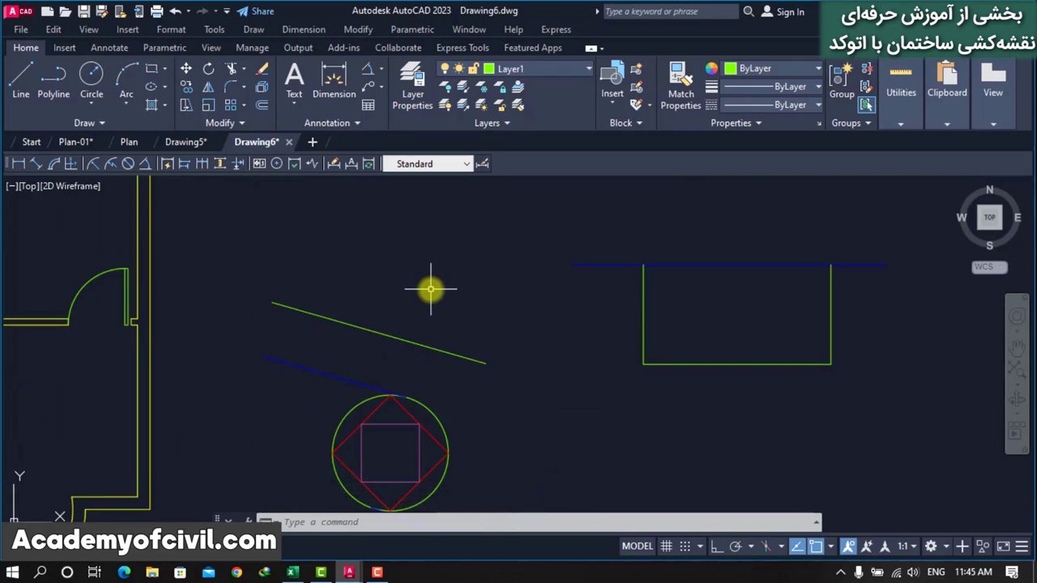
{"action": "type", "text": "os"}
{"action": "key", "text": "Return"}
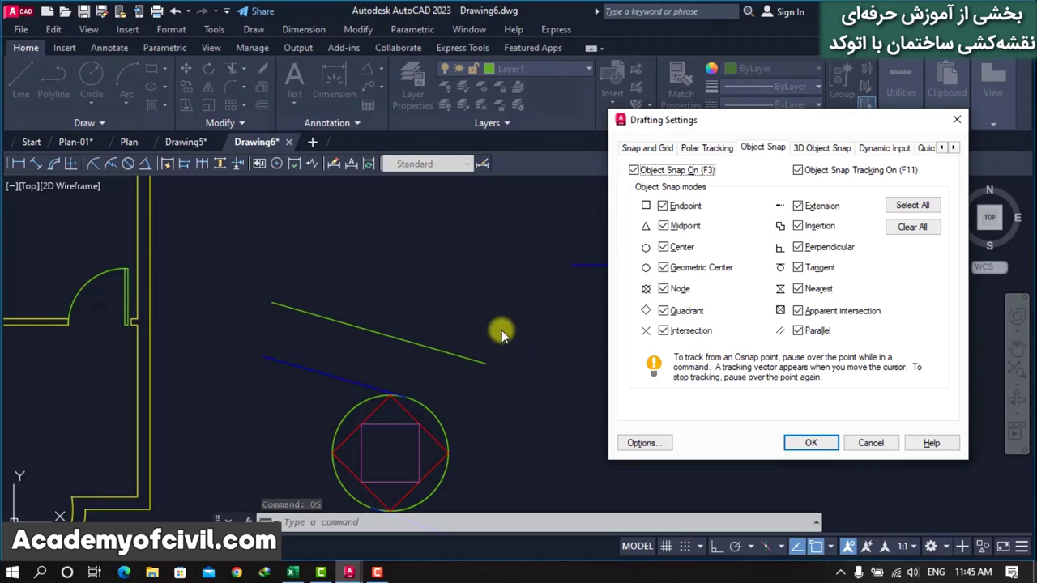
{"action": "key", "text": "Escape"}
{"action": "key", "text": "Escape"}
{"action": "scroll", "coordinate": [579, 324], "scroll_direction": "down", "scroll_amount": 3}
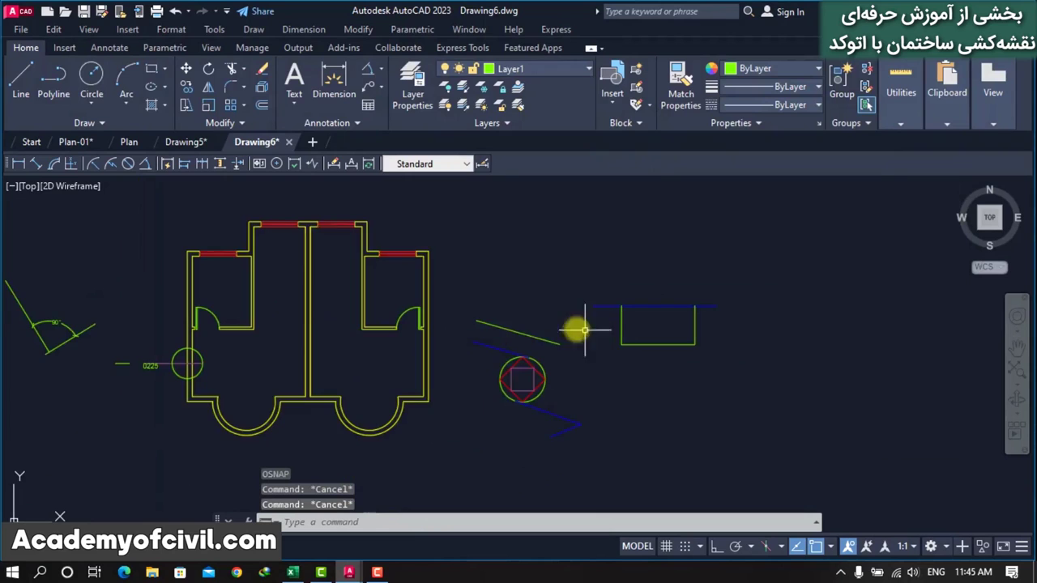
{"action": "scroll", "coordinate": [535, 267], "scroll_direction": "down", "scroll_amount": 3}
{"action": "scroll", "coordinate": [721, 290], "scroll_direction": "up", "scroll_amount": 4}
{"action": "scroll", "coordinate": [732, 316], "scroll_direction": "up", "scroll_amount": 2}
{"action": "scroll", "coordinate": [729, 324], "scroll_direction": "up", "scroll_amount": 4}
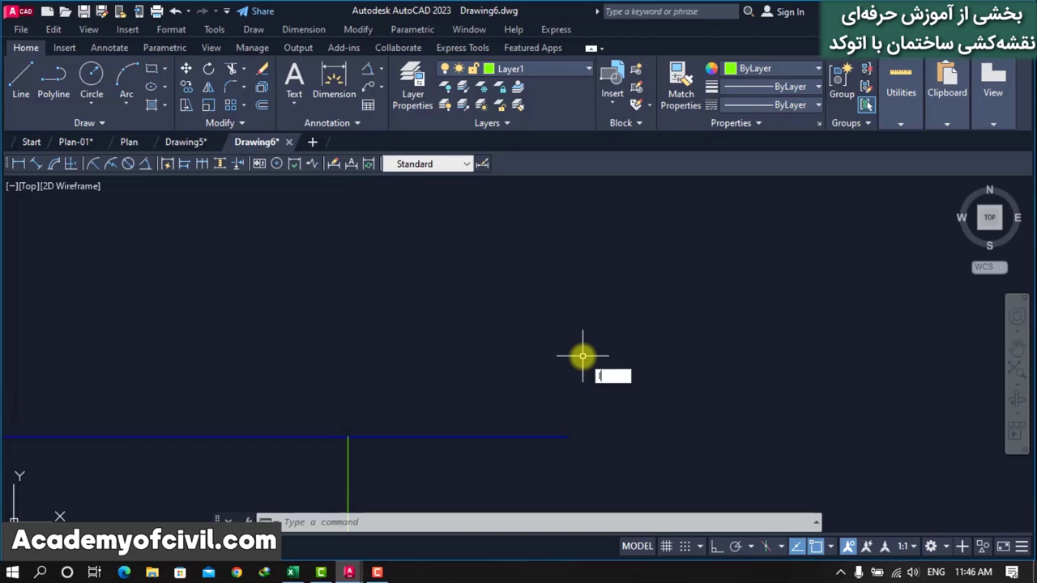
Draw a slanted line starting 1 unit above the blue line's right end via the From snap
{"action": "key", "text": "Return"}
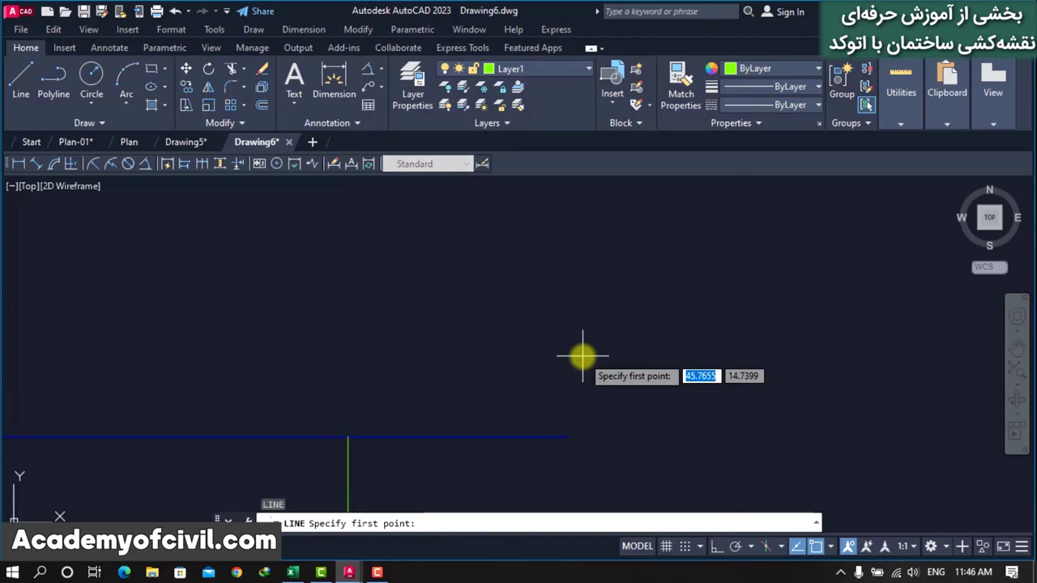
{"action": "right_click", "coordinate": [582, 356], "text": "shift"}
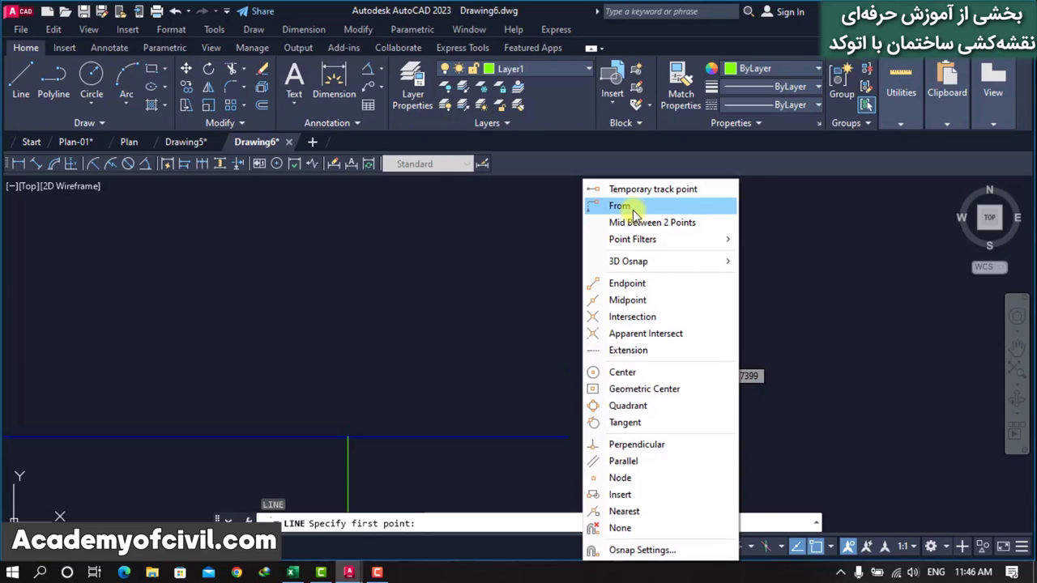
{"action": "left_click", "coordinate": [620, 207]}
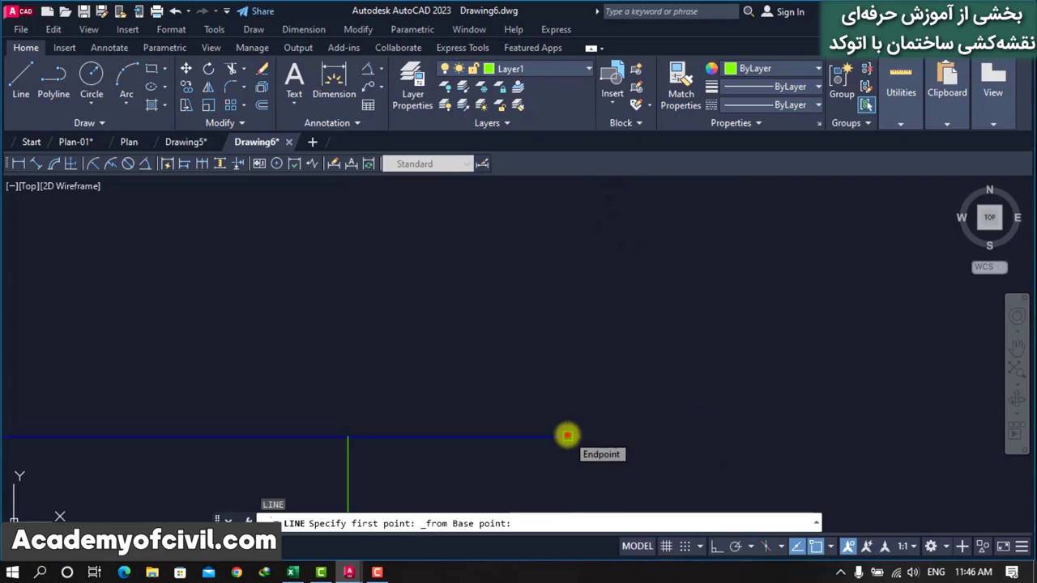
{"action": "left_click", "coordinate": [567, 436]}
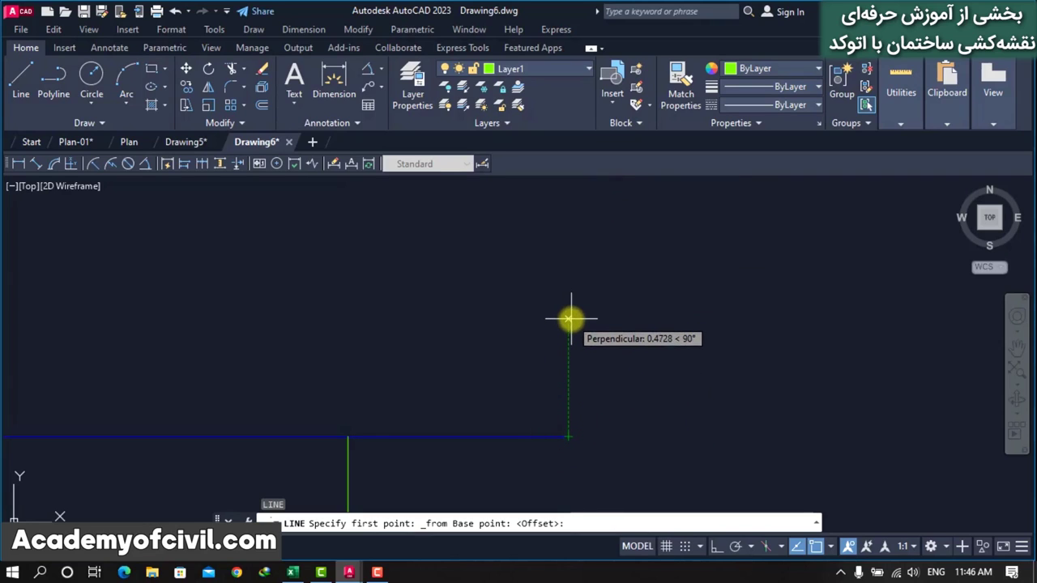
{"action": "type", "text": "1"}
{"action": "key", "text": "Return"}
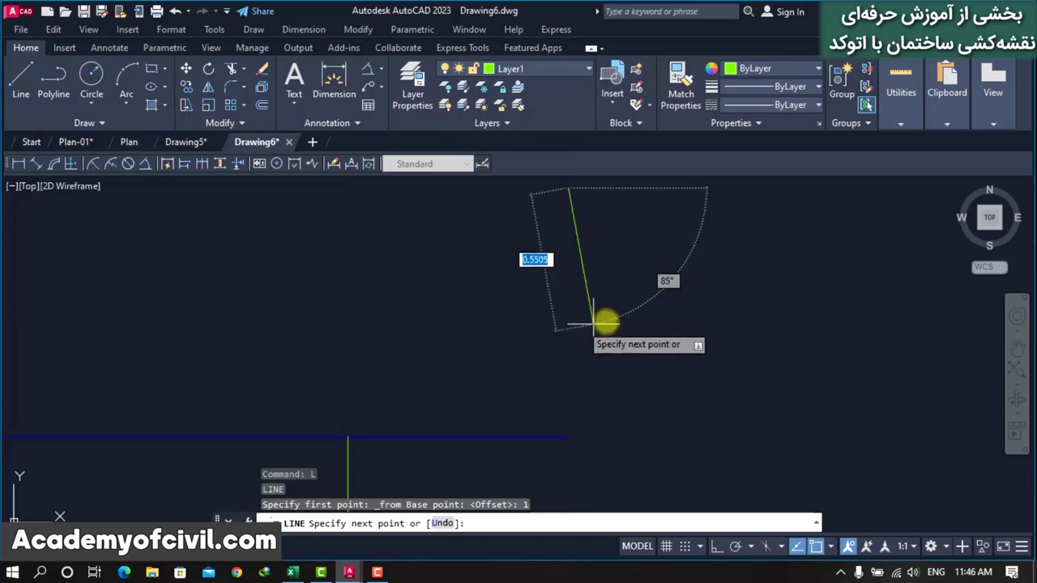
{"action": "scroll", "coordinate": [494, 328], "scroll_direction": "down", "scroll_amount": 2}
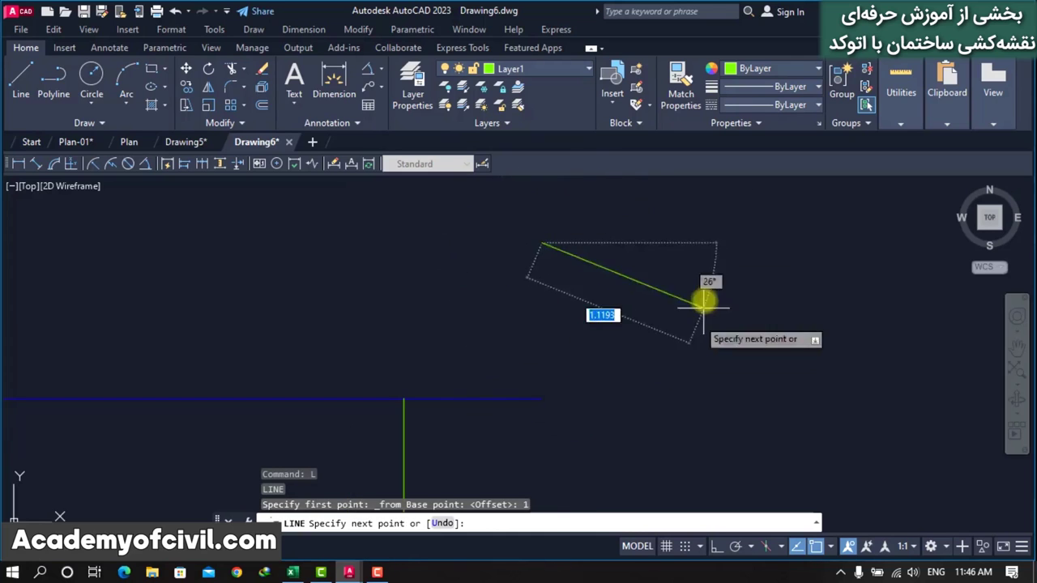
{"action": "left_click", "coordinate": [695, 332]}
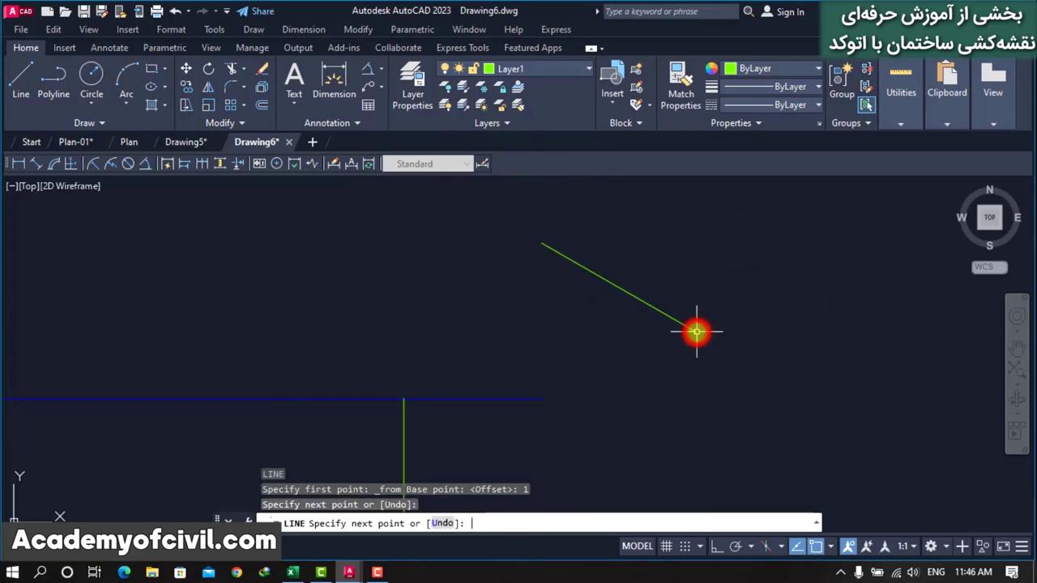
{"action": "key", "text": "Return"}
Start a DIST measurement from a picked point, then cancel it
{"action": "type", "text": "di"}
{"action": "key", "text": "Return"}
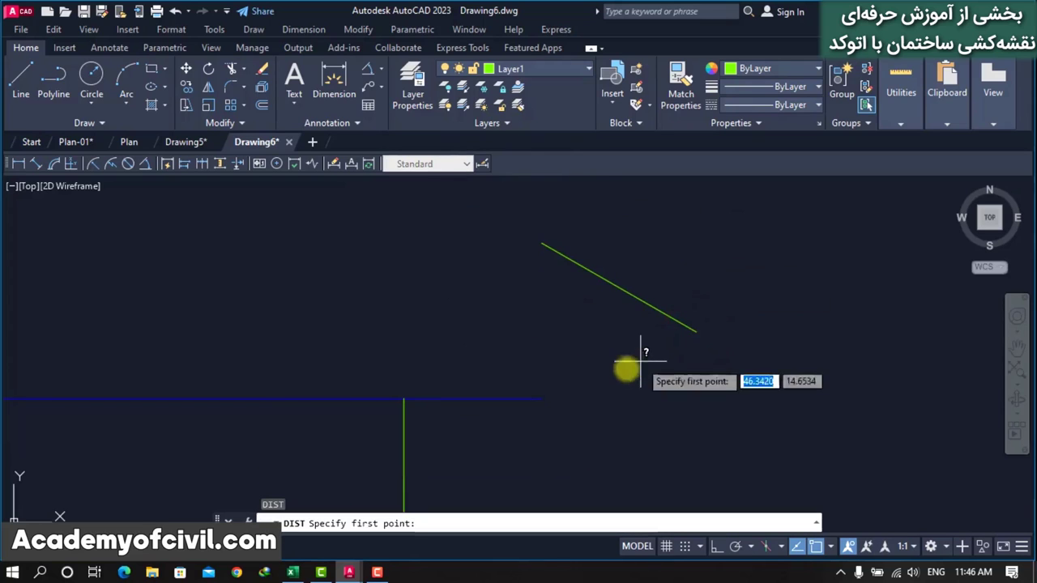
{"action": "left_click", "coordinate": [542, 397]}
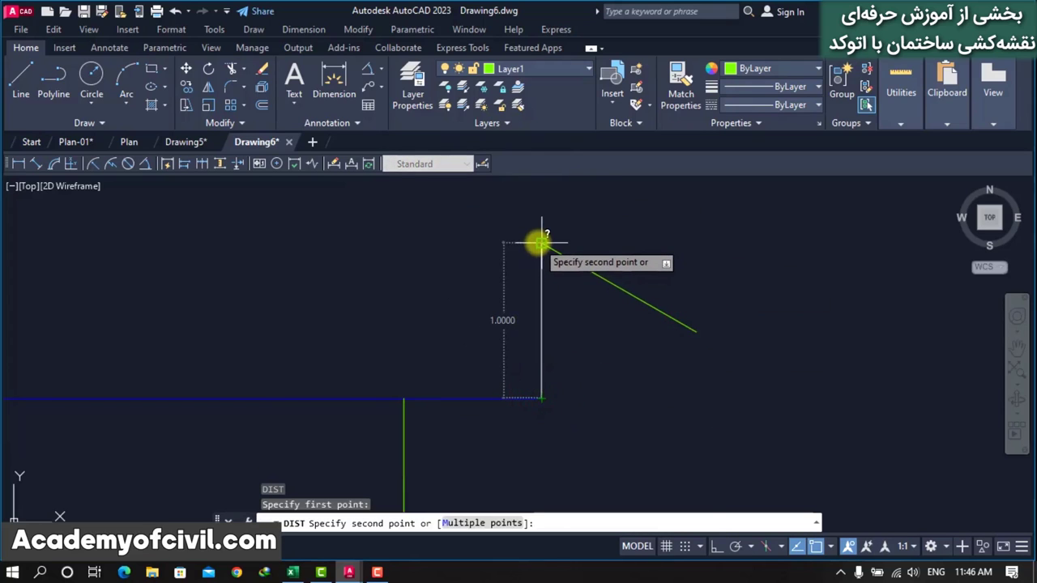
{"action": "key", "text": "Escape"}
{"action": "scroll", "coordinate": [498, 290], "scroll_direction": "down", "scroll_amount": 2}
{"action": "scroll", "coordinate": [522, 298], "scroll_direction": "down", "scroll_amount": 1}
Bring the floor plan's two parallel wall lines into view and turn Ortho on
{"action": "middle_click_drag", "start_coordinate": [721, 321], "coordinate": [815, 301]}
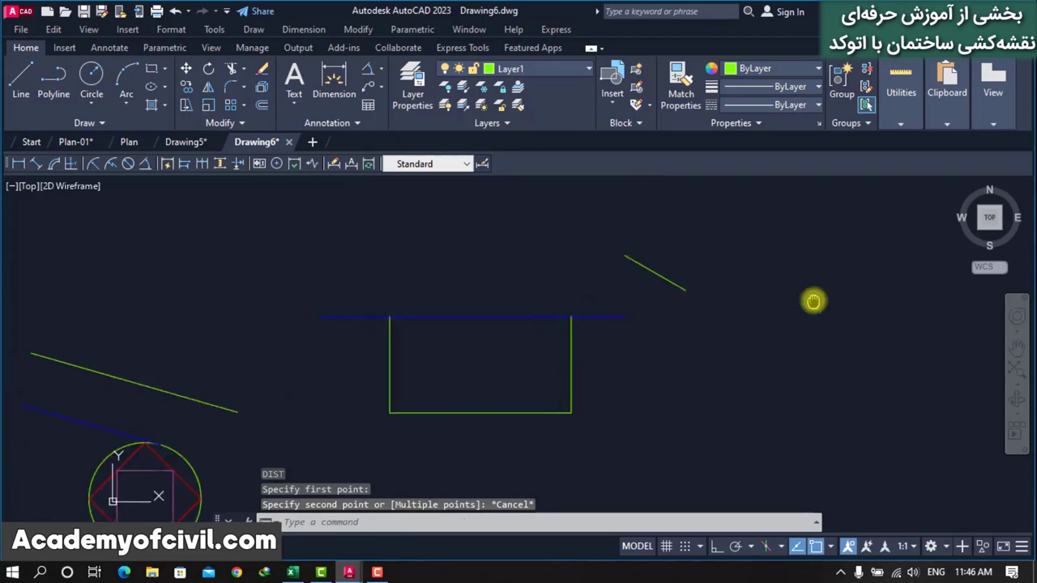
{"action": "scroll", "coordinate": [803, 307], "scroll_direction": "down", "scroll_amount": 2}
{"action": "scroll", "coordinate": [354, 378], "scroll_direction": "up", "scroll_amount": 2}
{"action": "scroll", "coordinate": [365, 373], "scroll_direction": "up", "scroll_amount": 2}
{"action": "scroll", "coordinate": [695, 374], "scroll_direction": "up", "scroll_amount": 1}
{"action": "scroll", "coordinate": [695, 373], "scroll_direction": "down", "scroll_amount": 3}
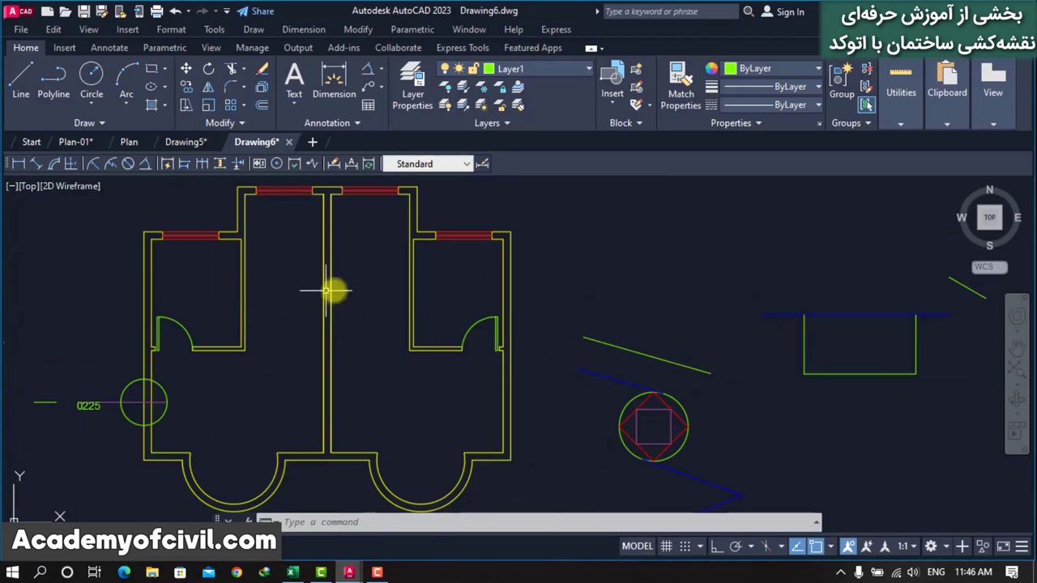
{"action": "scroll", "coordinate": [316, 283], "scroll_direction": "up", "scroll_amount": 4}
{"action": "scroll", "coordinate": [498, 340], "scroll_direction": "down", "scroll_amount": 2}
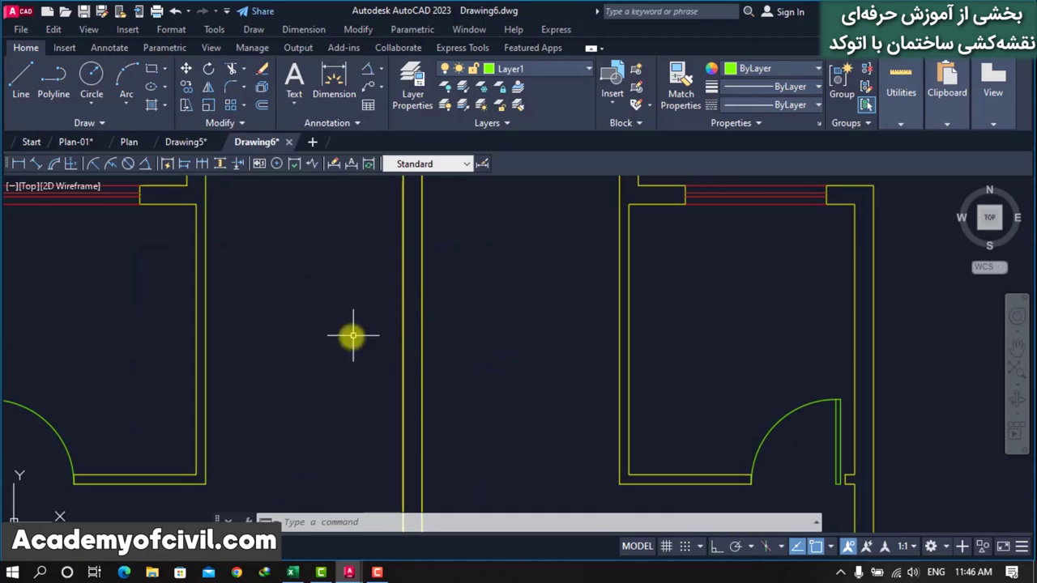
{"action": "scroll", "coordinate": [412, 377], "scroll_direction": "up", "scroll_amount": 4}
{"action": "scroll", "coordinate": [437, 355], "scroll_direction": "down", "scroll_amount": 5}
{"action": "scroll", "coordinate": [507, 398], "scroll_direction": "up", "scroll_amount": 3}
{"action": "scroll", "coordinate": [496, 394], "scroll_direction": "up", "scroll_amount": 2}
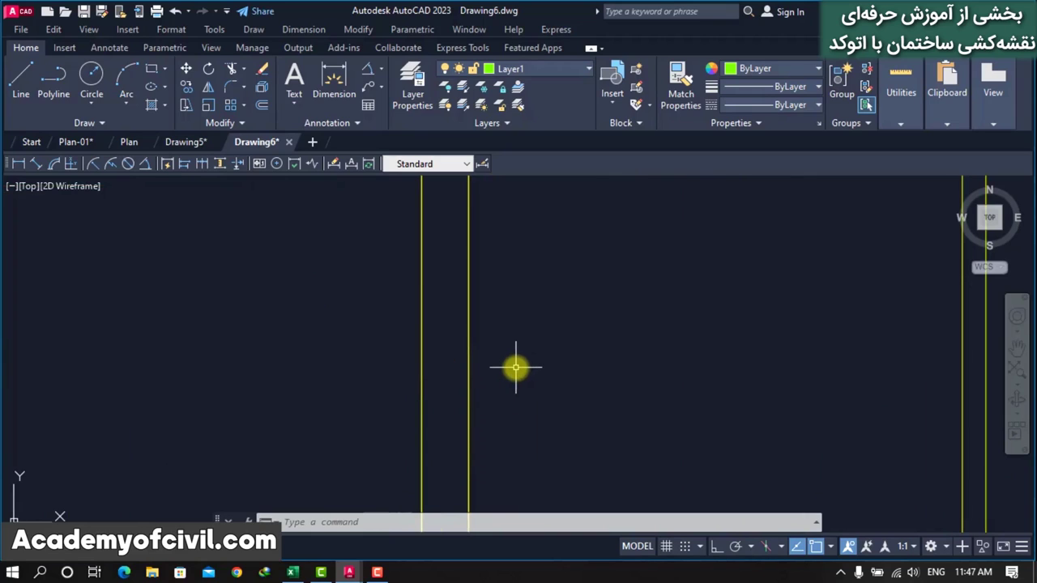
{"action": "key", "text": "F8"}
{"action": "type", "text": "L"}
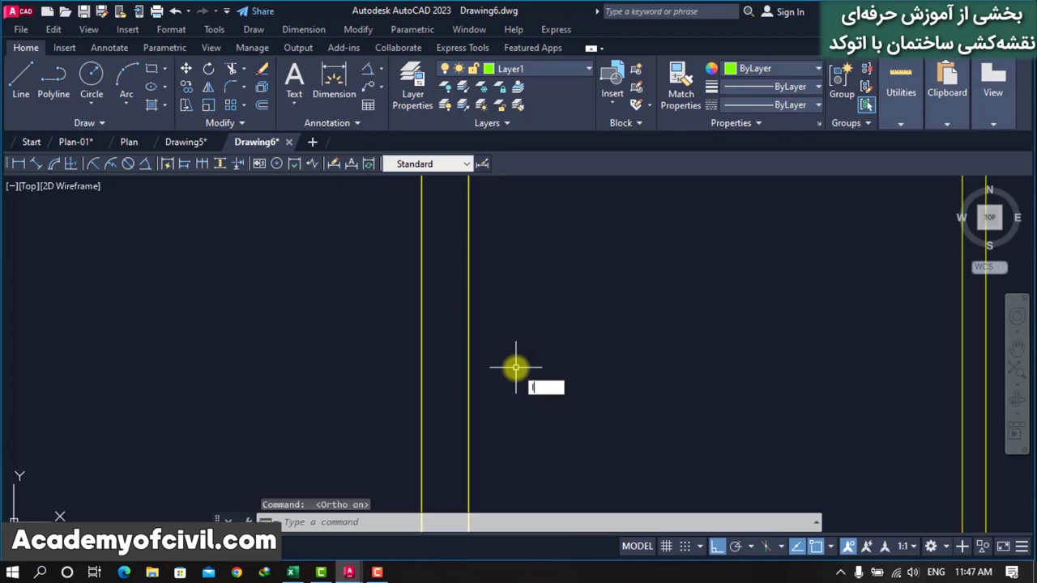
Draw a test line between the two wall lines, then window-select and delete it
{"action": "key", "text": "Return"}
{"action": "left_click", "coordinate": [468, 372]}
{"action": "left_click", "coordinate": [422, 372]}
{"action": "key", "text": "Return"}
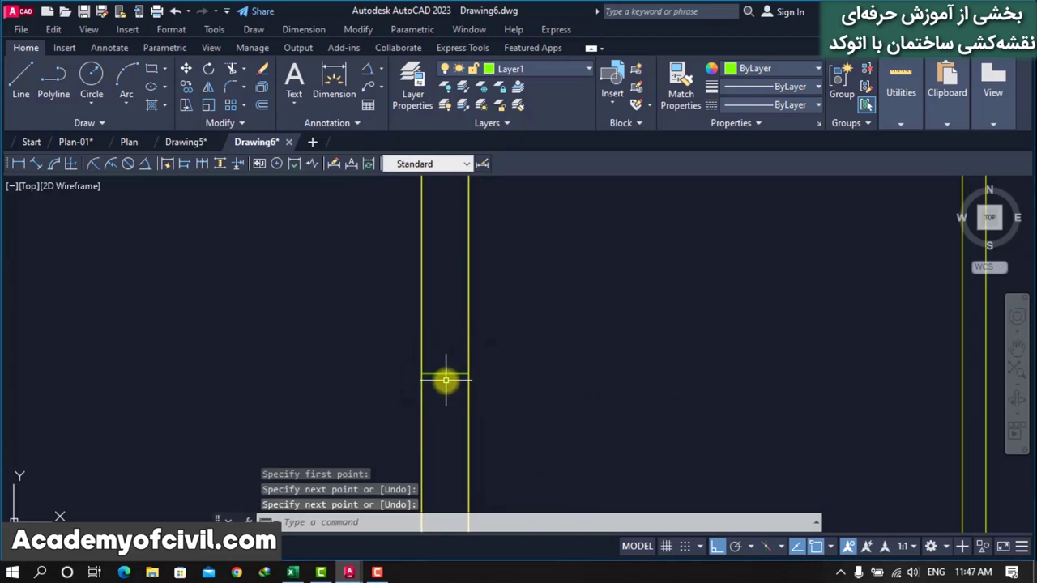
{"action": "key", "text": "Return"}
{"action": "left_click", "coordinate": [443, 373]}
{"action": "key", "text": "Escape"}
{"action": "left_click", "coordinate": [389, 381]}
{"action": "left_click", "coordinate": [671, 302]}
{"action": "key", "text": "Delete"}
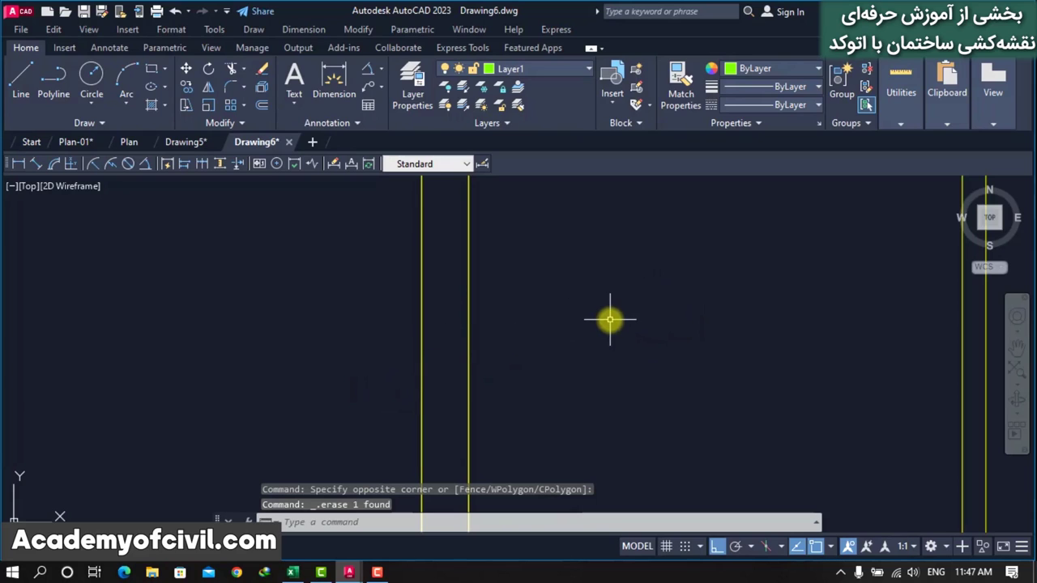
Draw a vertical line starting at Mid Between 2 Points of the right and left wall lines
{"action": "type", "text": "l"}
{"action": "key", "text": "Return"}
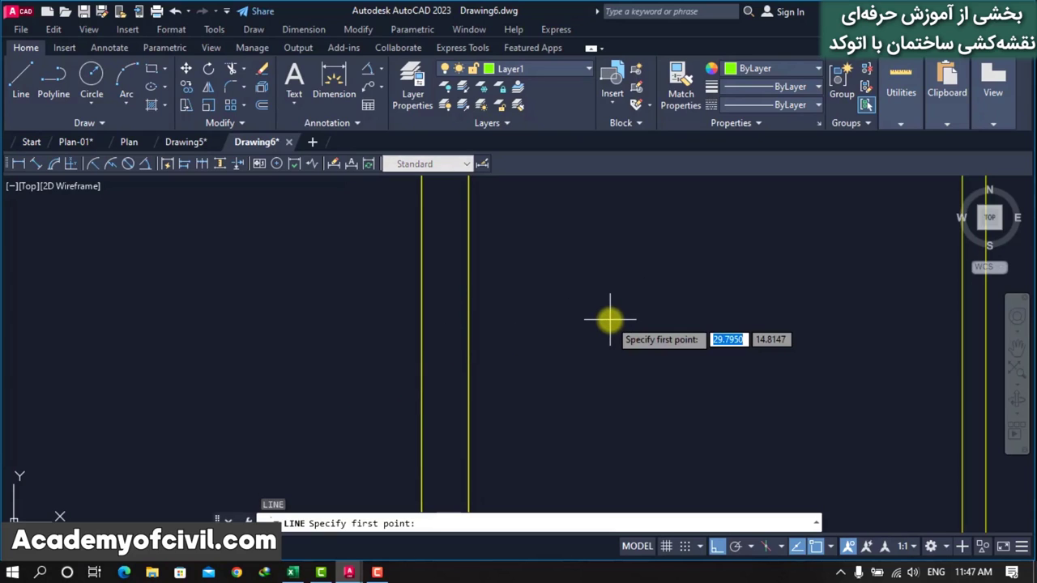
{"action": "right_click", "coordinate": [492, 367], "text": "shift"}
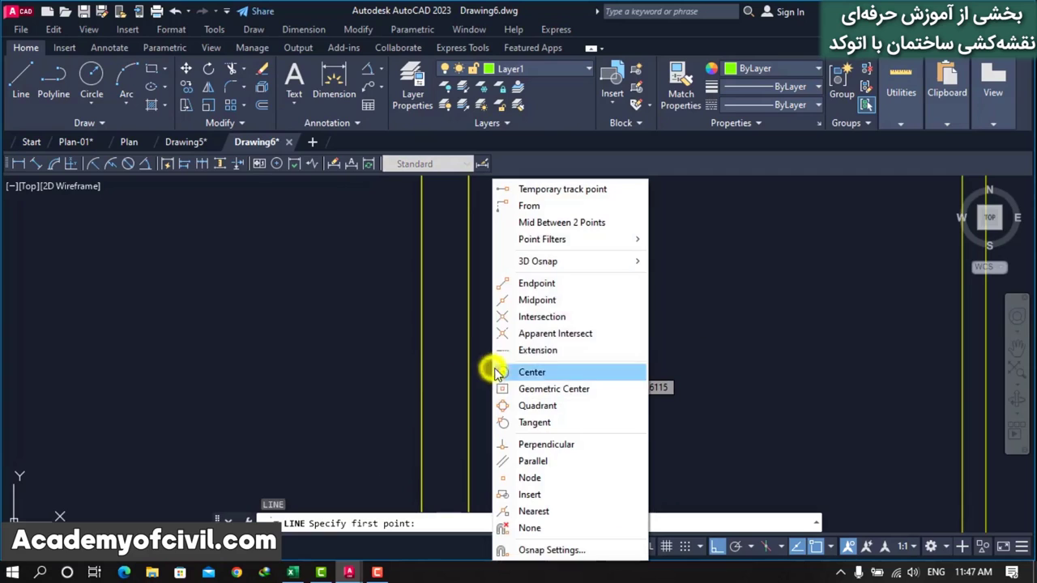
{"action": "left_click", "coordinate": [586, 231]}
{"action": "left_click", "coordinate": [470, 290]}
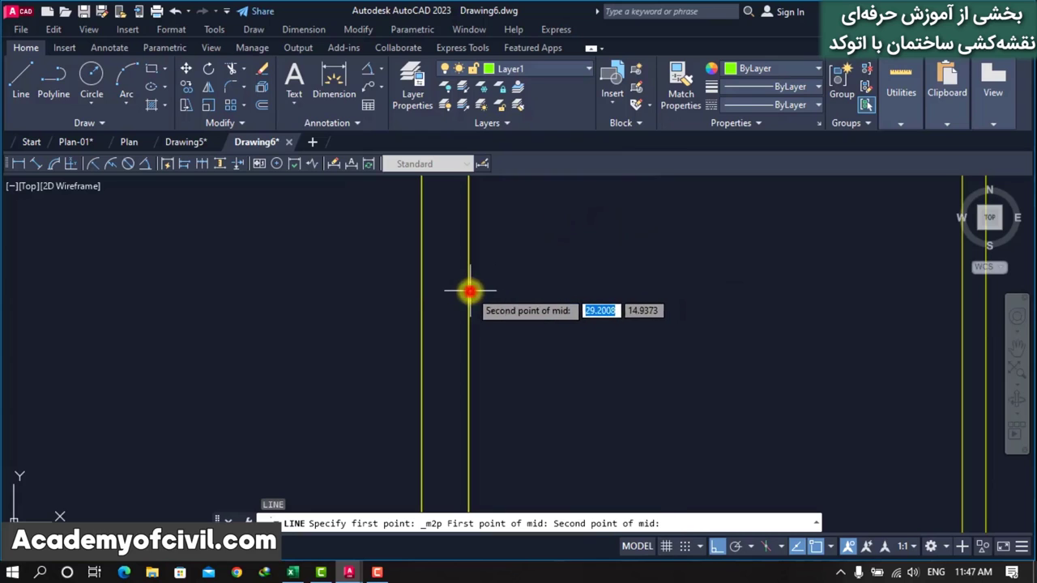
{"action": "left_click", "coordinate": [422, 289]}
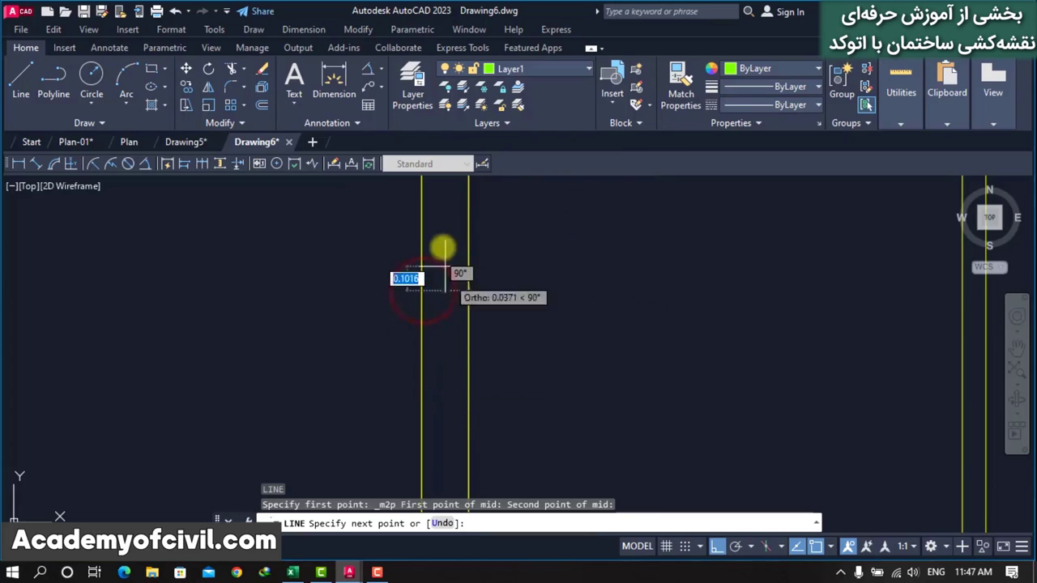
{"action": "scroll", "coordinate": [444, 302], "scroll_direction": "up", "scroll_amount": 3}
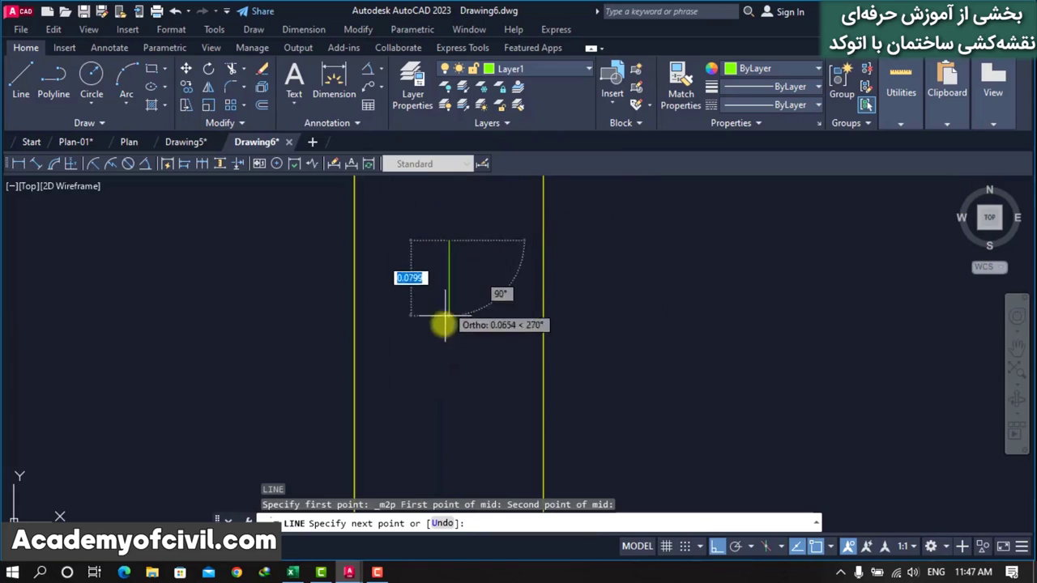
{"action": "left_click", "coordinate": [440, 377]}
{"action": "key", "text": "Return"}
{"action": "scroll", "coordinate": [461, 418], "scroll_direction": "down", "scroll_amount": 2}
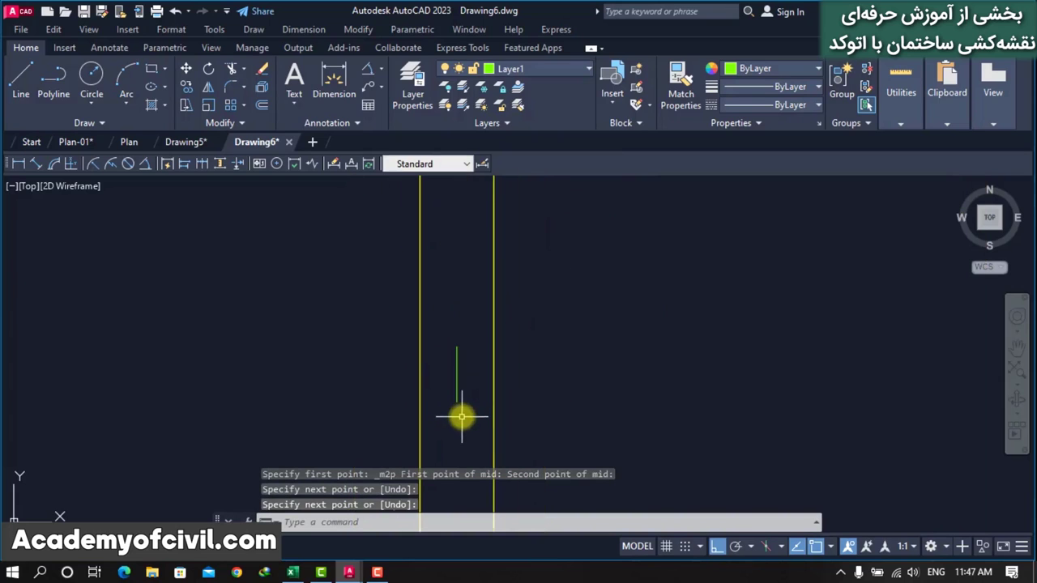
{"action": "scroll", "coordinate": [485, 397], "scroll_direction": "down", "scroll_amount": 2}
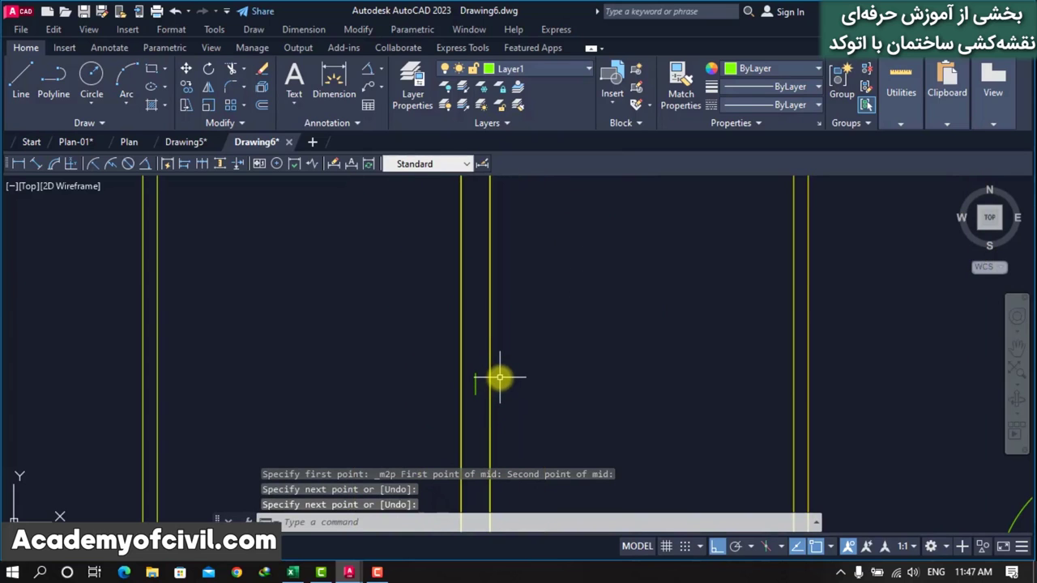
{"action": "type", "text": "os"}
{"action": "key", "text": "Return"}
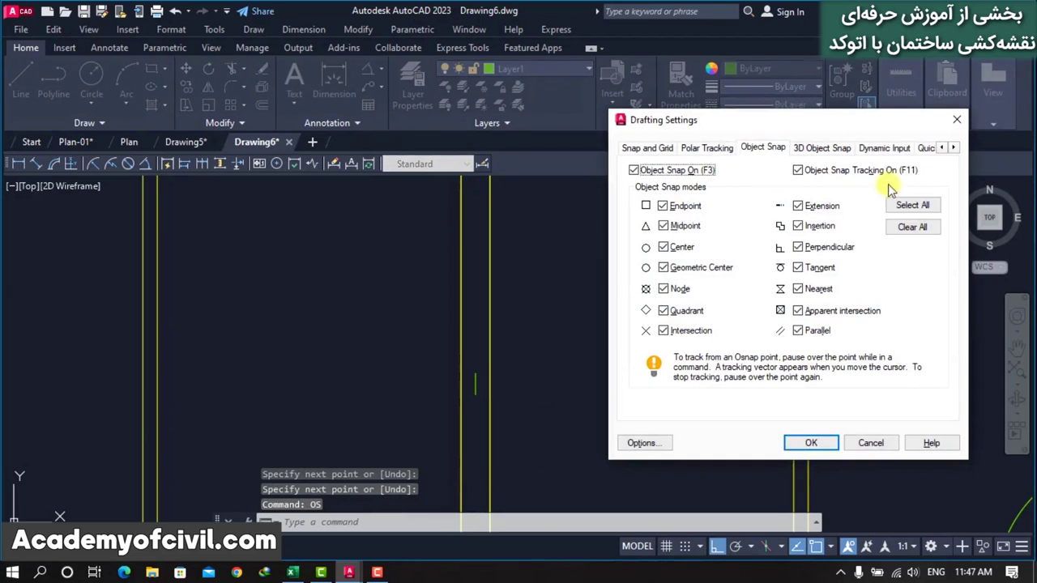
{"action": "left_click", "coordinate": [957, 119]}
{"action": "scroll", "coordinate": [535, 328], "scroll_direction": "down", "scroll_amount": 2}
{"action": "scroll", "coordinate": [537, 325], "scroll_direction": "down", "scroll_amount": 2}
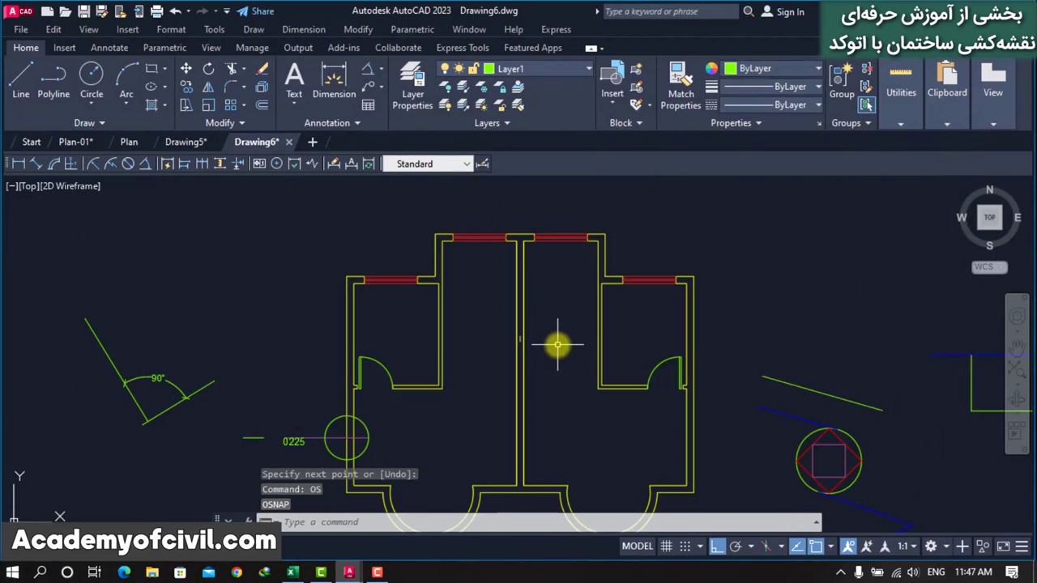